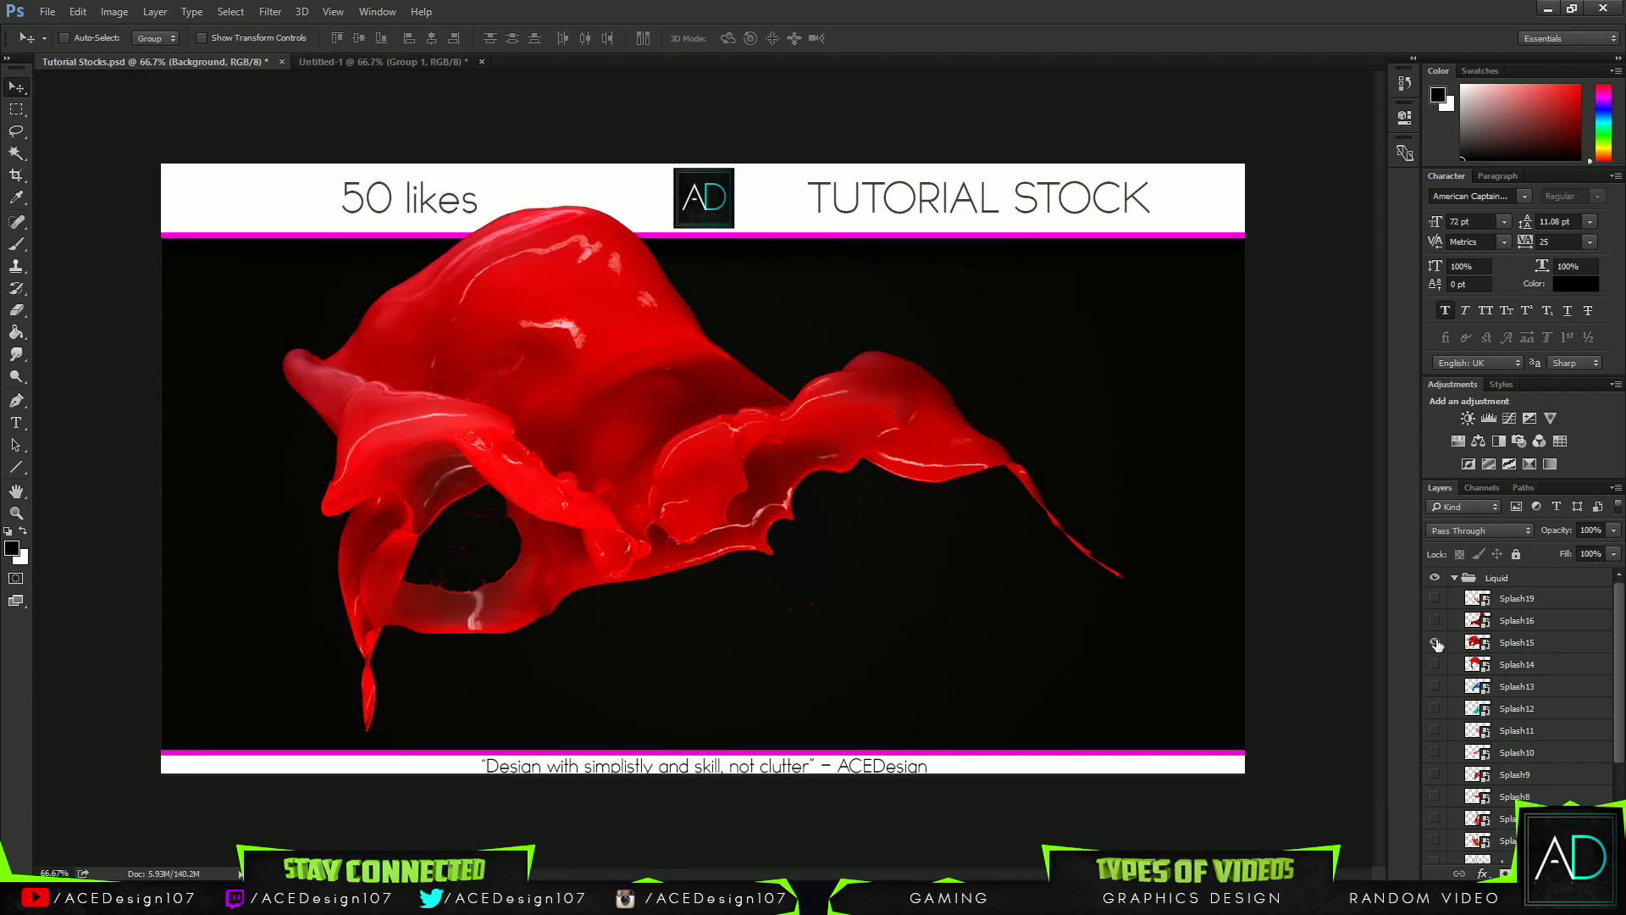
# Step: Preview the splash images Splash15 through Splash12 in the Liquid group by toggling their visibility one at a time
pyautogui.click(1436, 643)
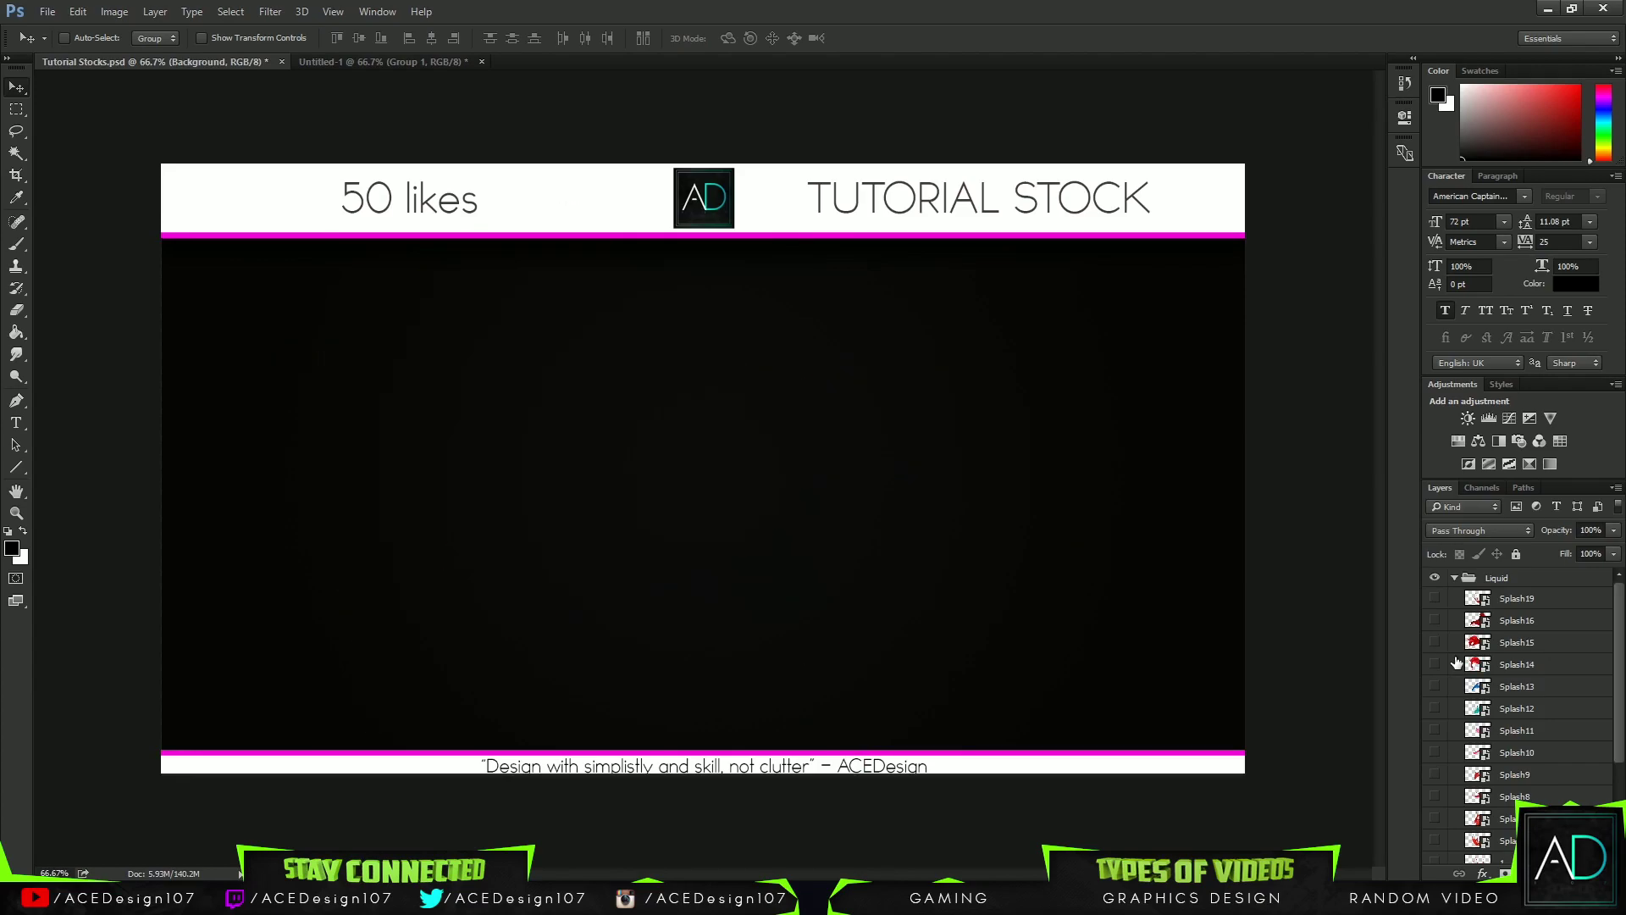
pyautogui.click(1435, 665)
pyautogui.click(1436, 665)
pyautogui.click(1435, 687)
pyautogui.click(1436, 709)
pyautogui.click(1436, 709)
# Step: Preview splash layers 5 through 1 and the Splash6 and Splash8 layers one at a time, leaving them all hidden
pyautogui.scroll(-5, 1491, 720)
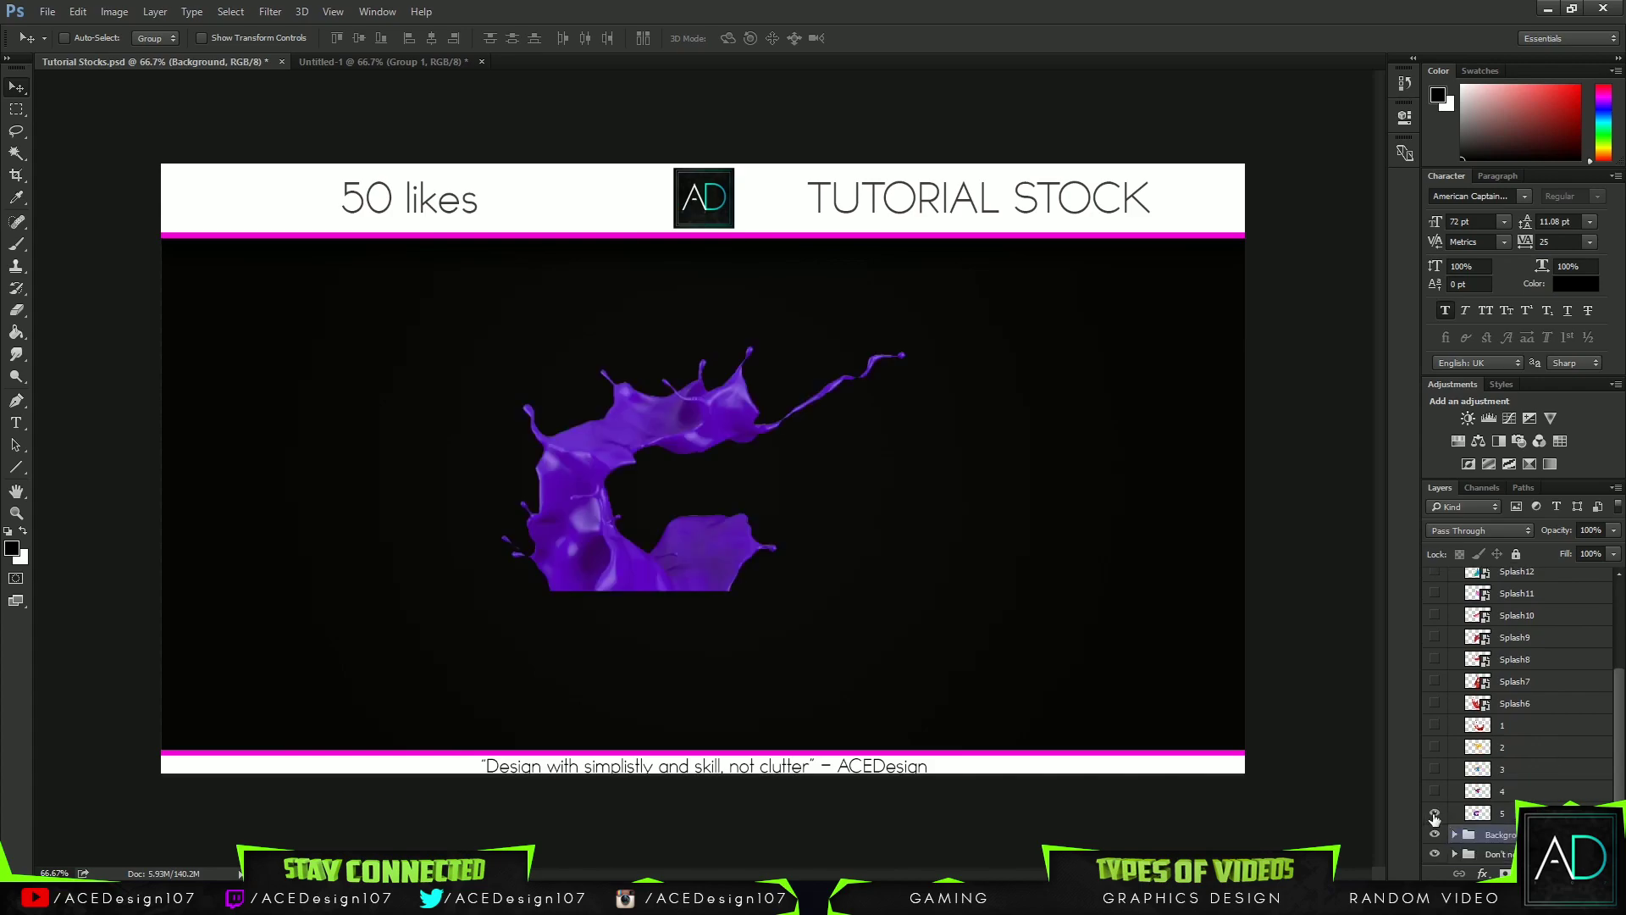
pyautogui.click(1434, 813)
pyautogui.click(1435, 791)
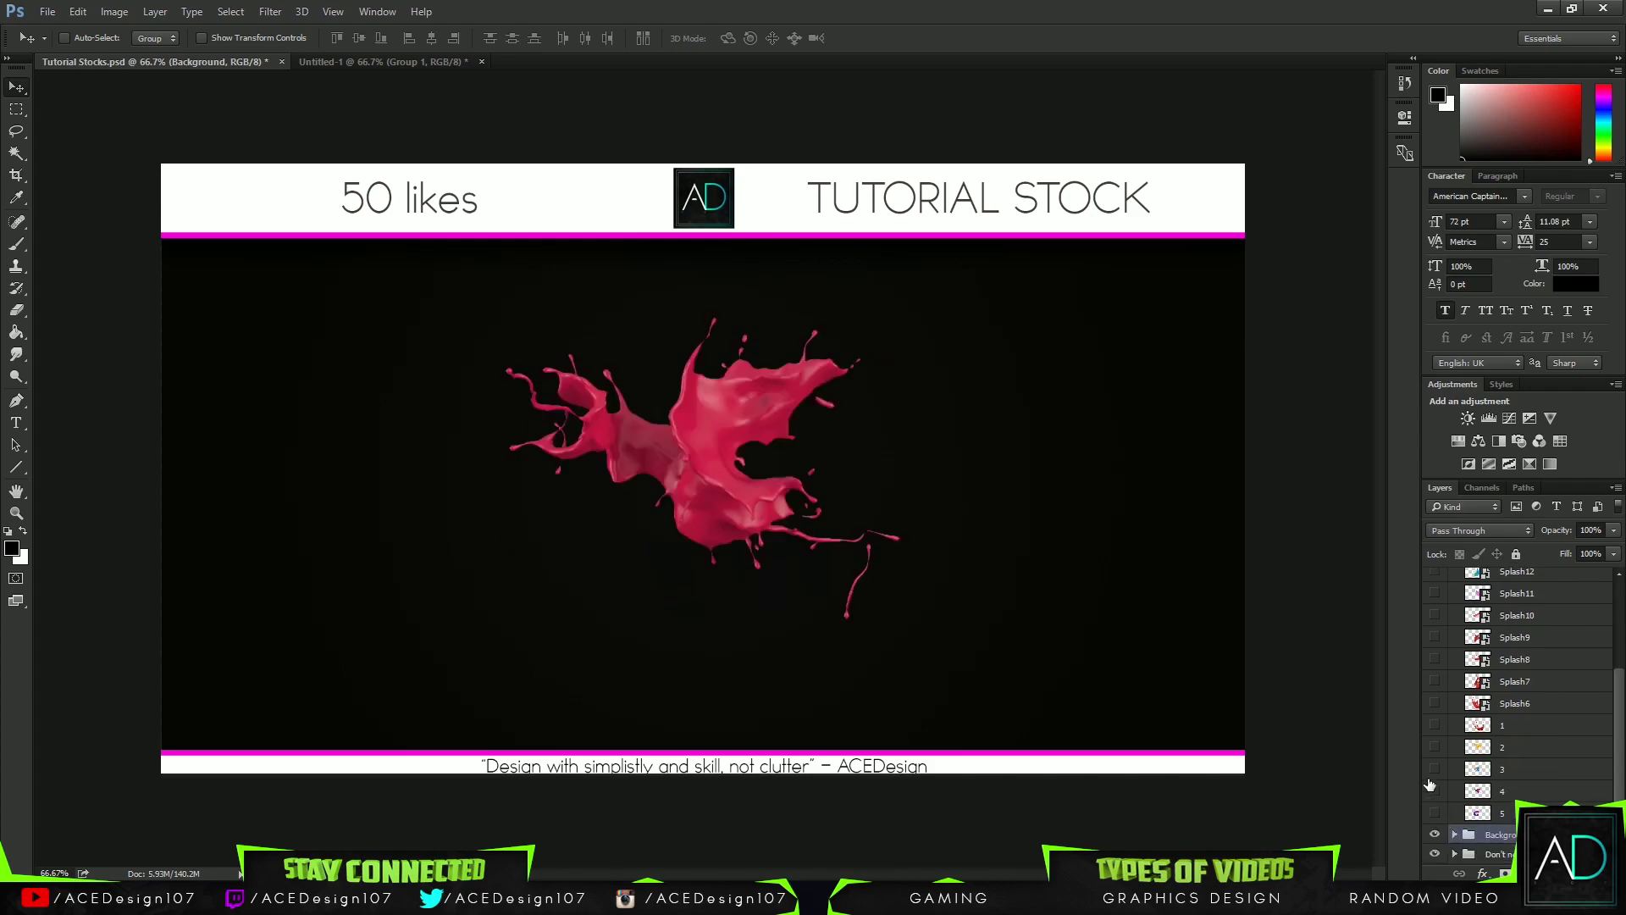
pyautogui.click(1435, 791)
pyautogui.click(1435, 769)
pyautogui.click(1434, 769)
pyautogui.click(1434, 747)
pyautogui.click(1434, 747)
pyautogui.click(1435, 725)
pyautogui.scroll(3, 1449, 729)
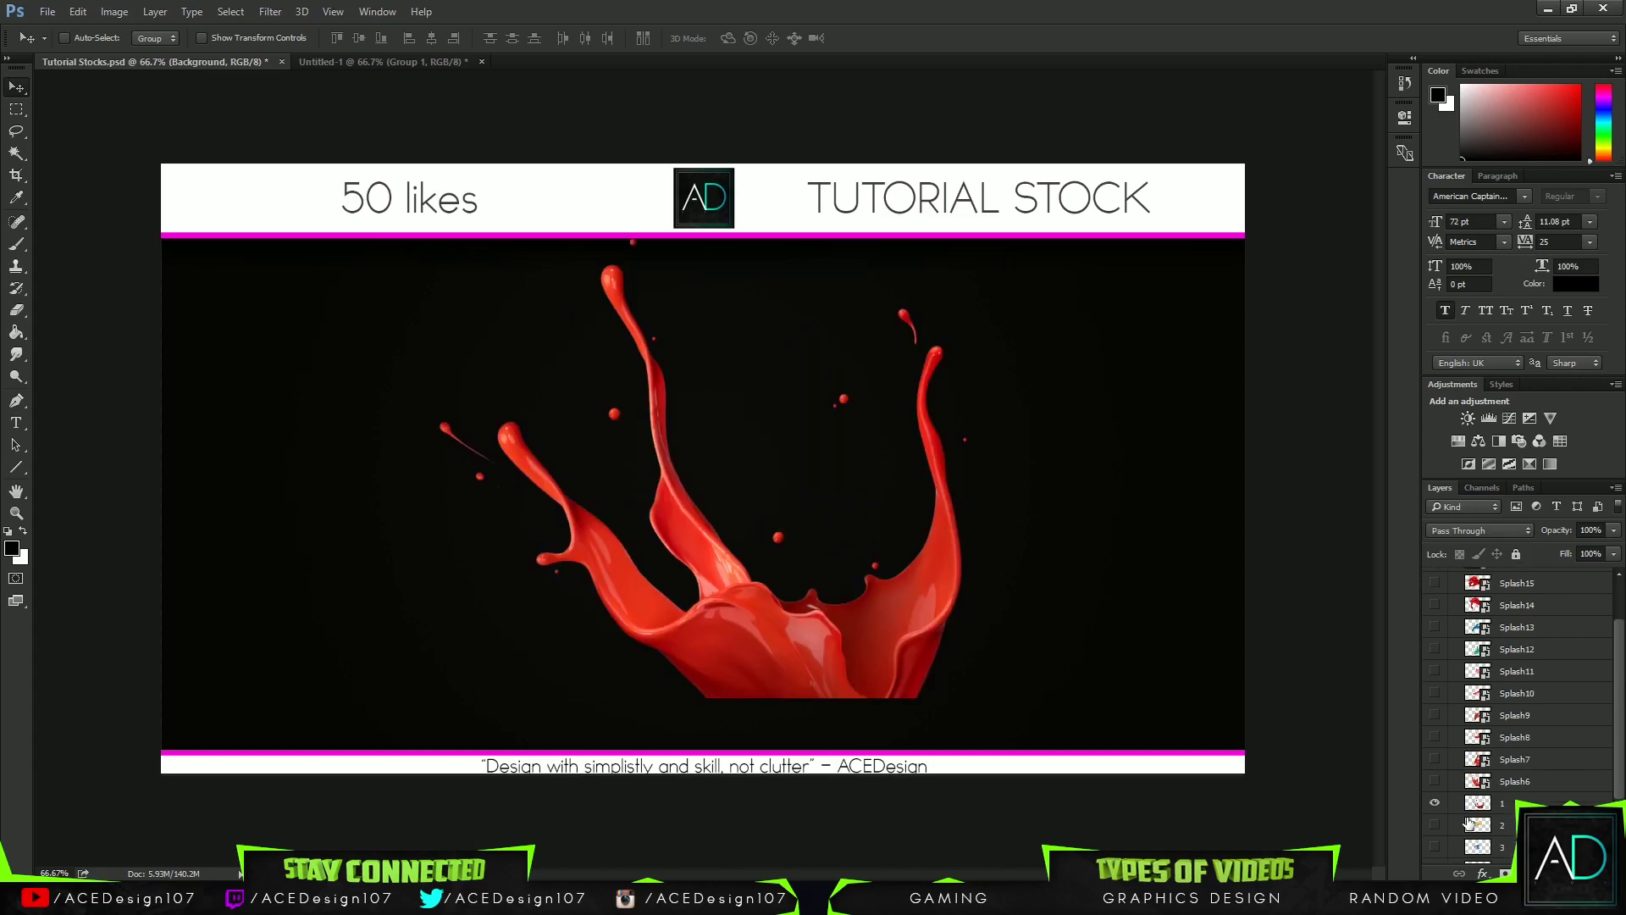
pyautogui.click(1438, 803)
pyautogui.click(1435, 781)
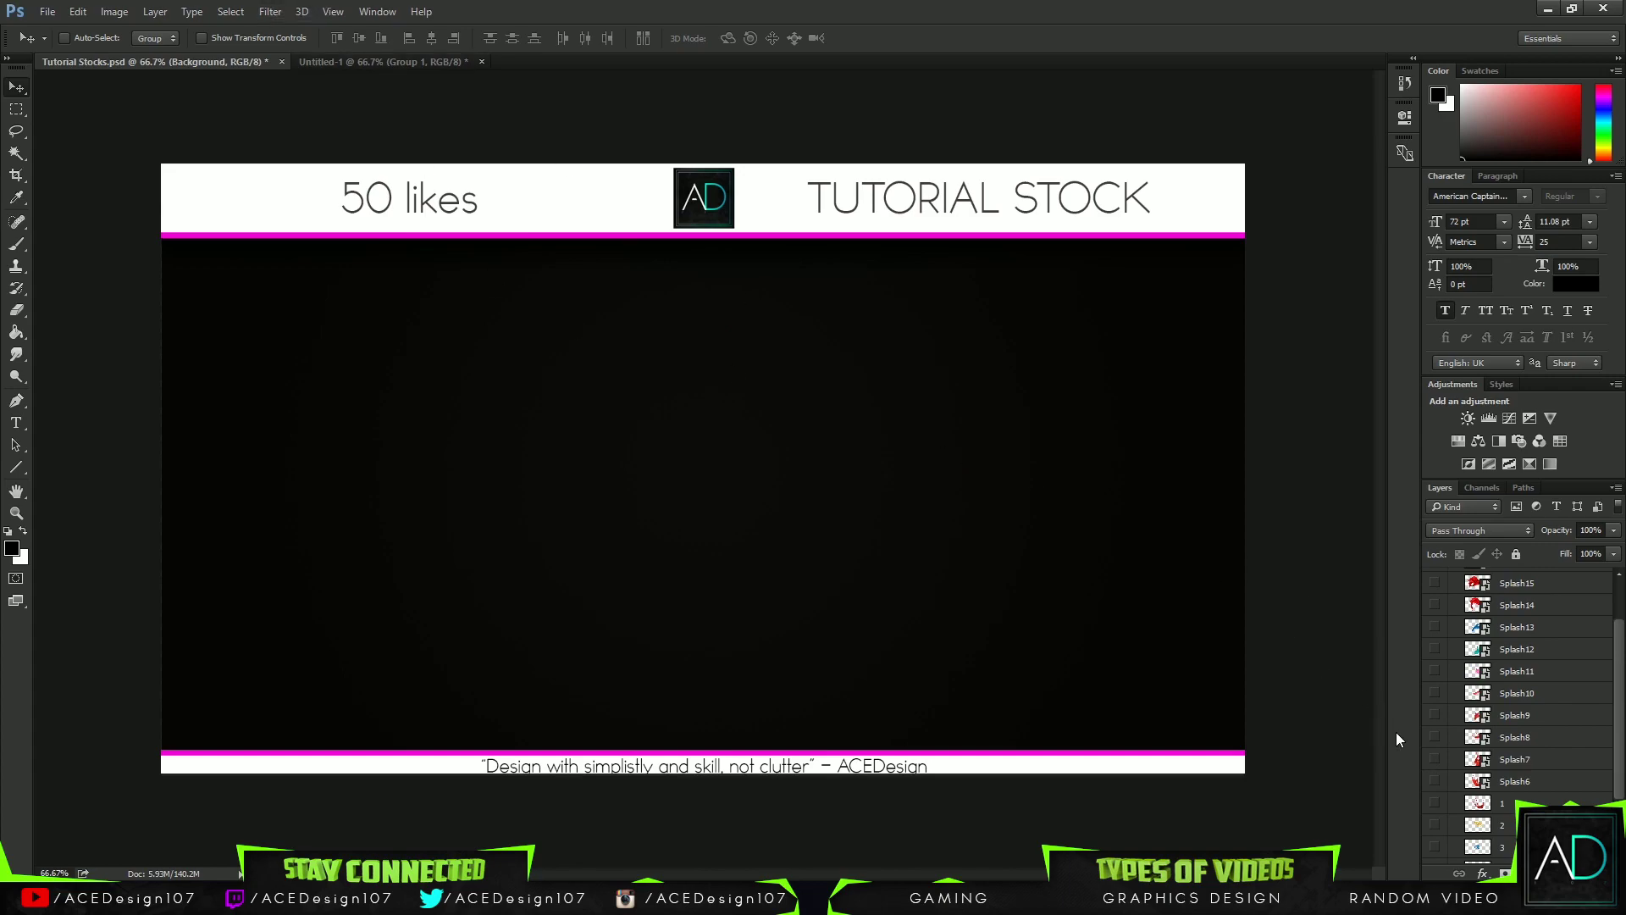
pyautogui.click(1441, 737)
# Step: Create a 1920 × 1080 pixel, 300 pixels/inch document named Spill Text Effect and fill its background with black
pyautogui.click(56, 17)
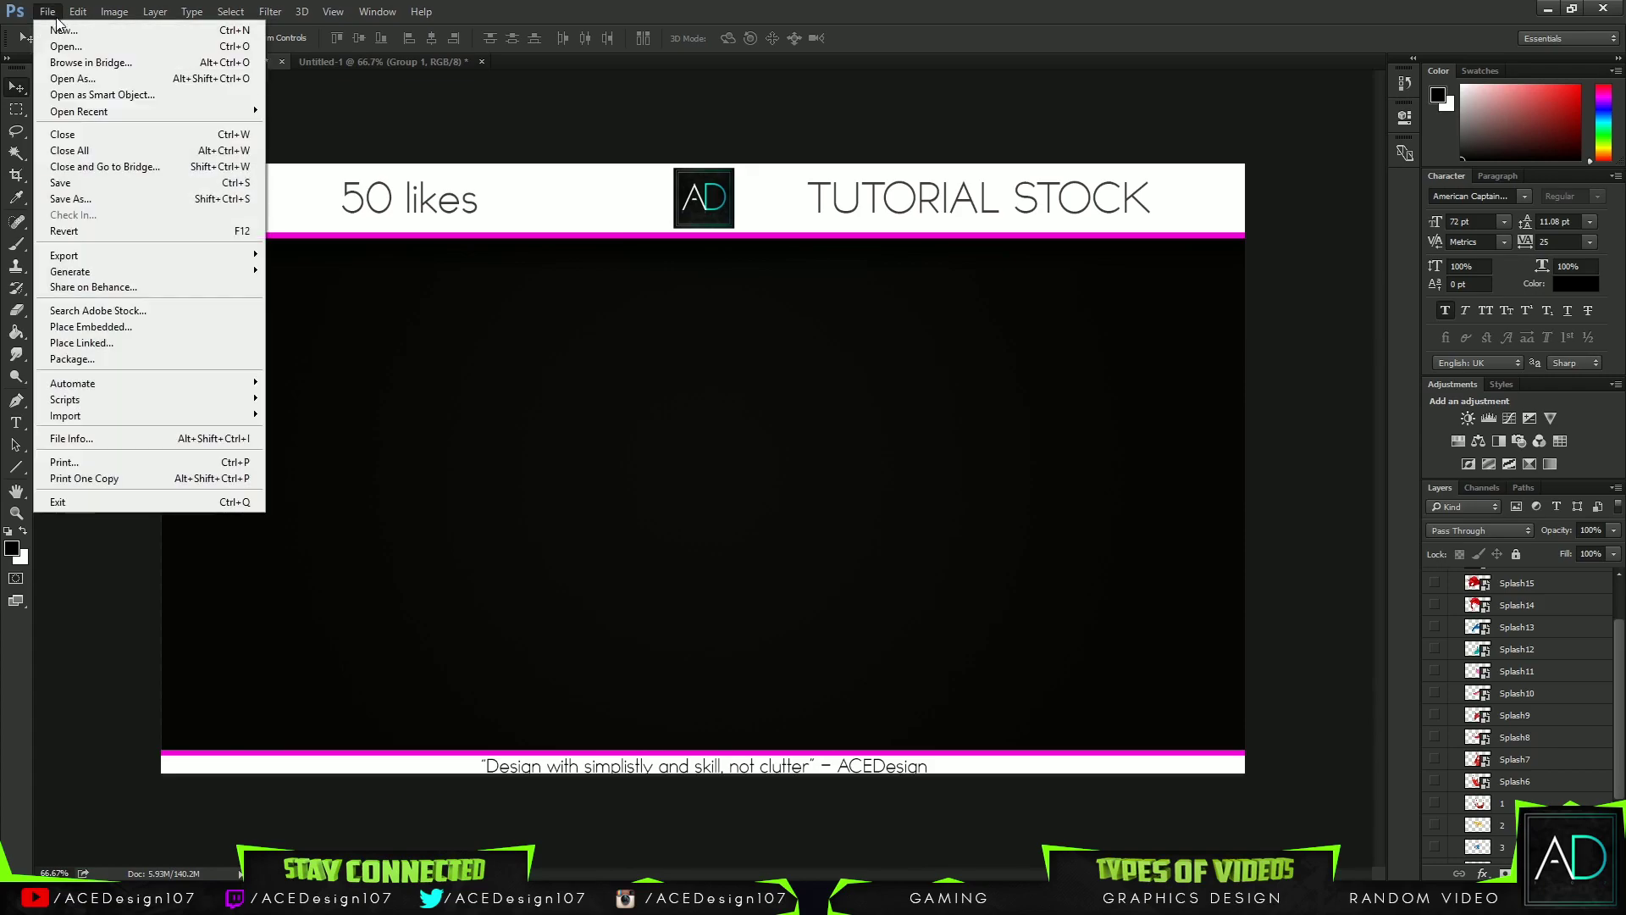
pyautogui.click(61, 28)
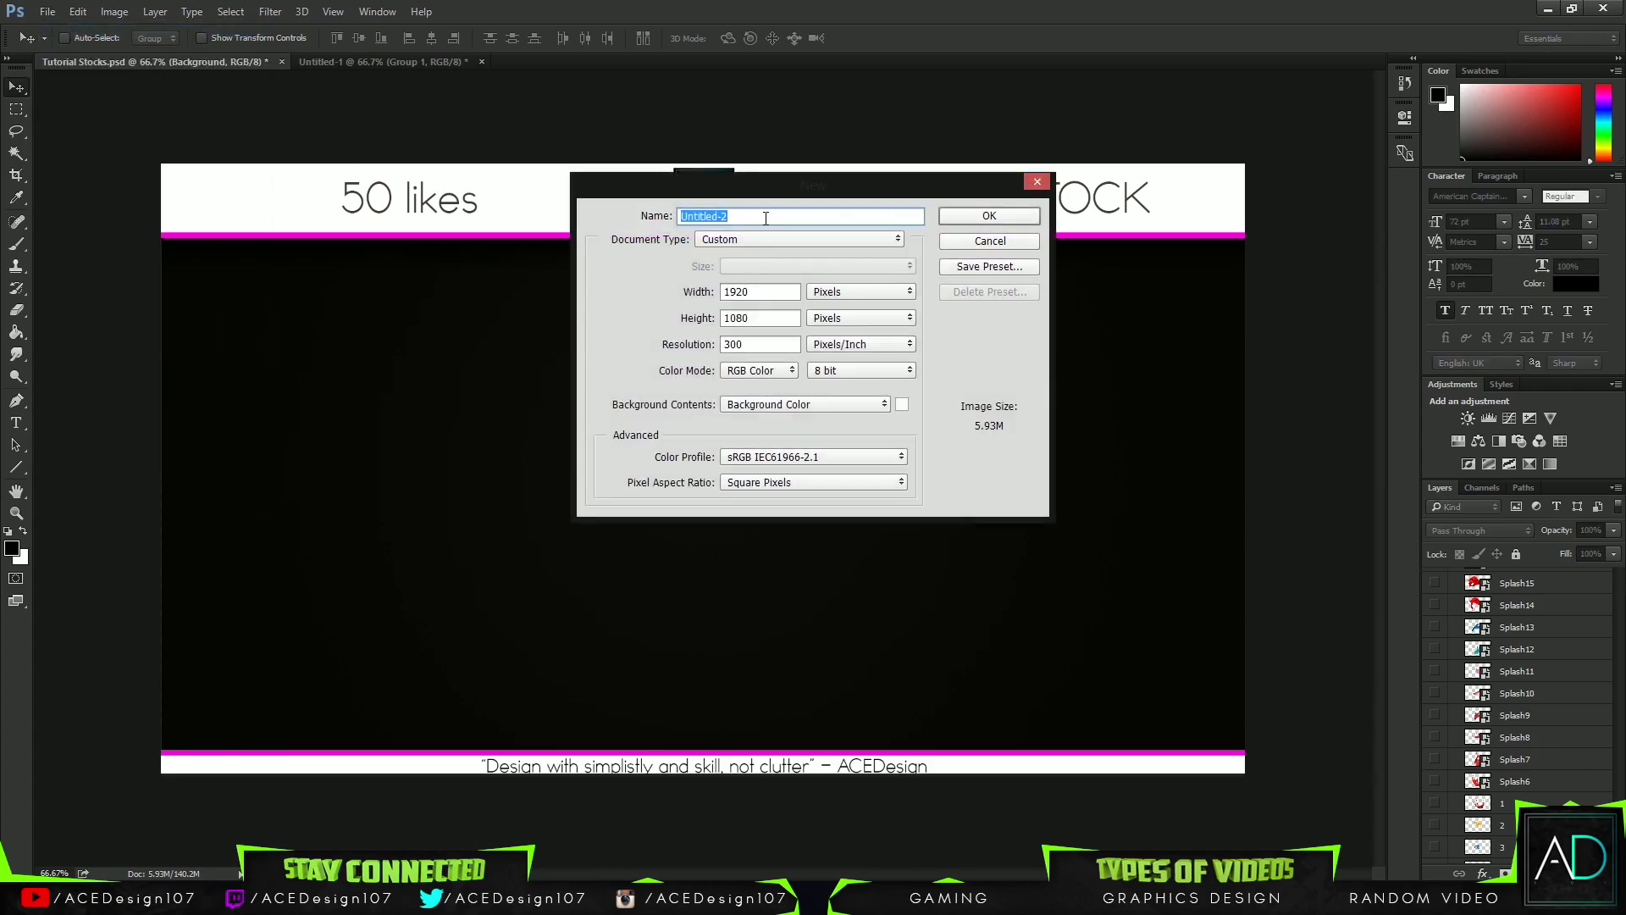
pyautogui.write('Spill Text Effect')
pyautogui.doubleClick(769, 292)
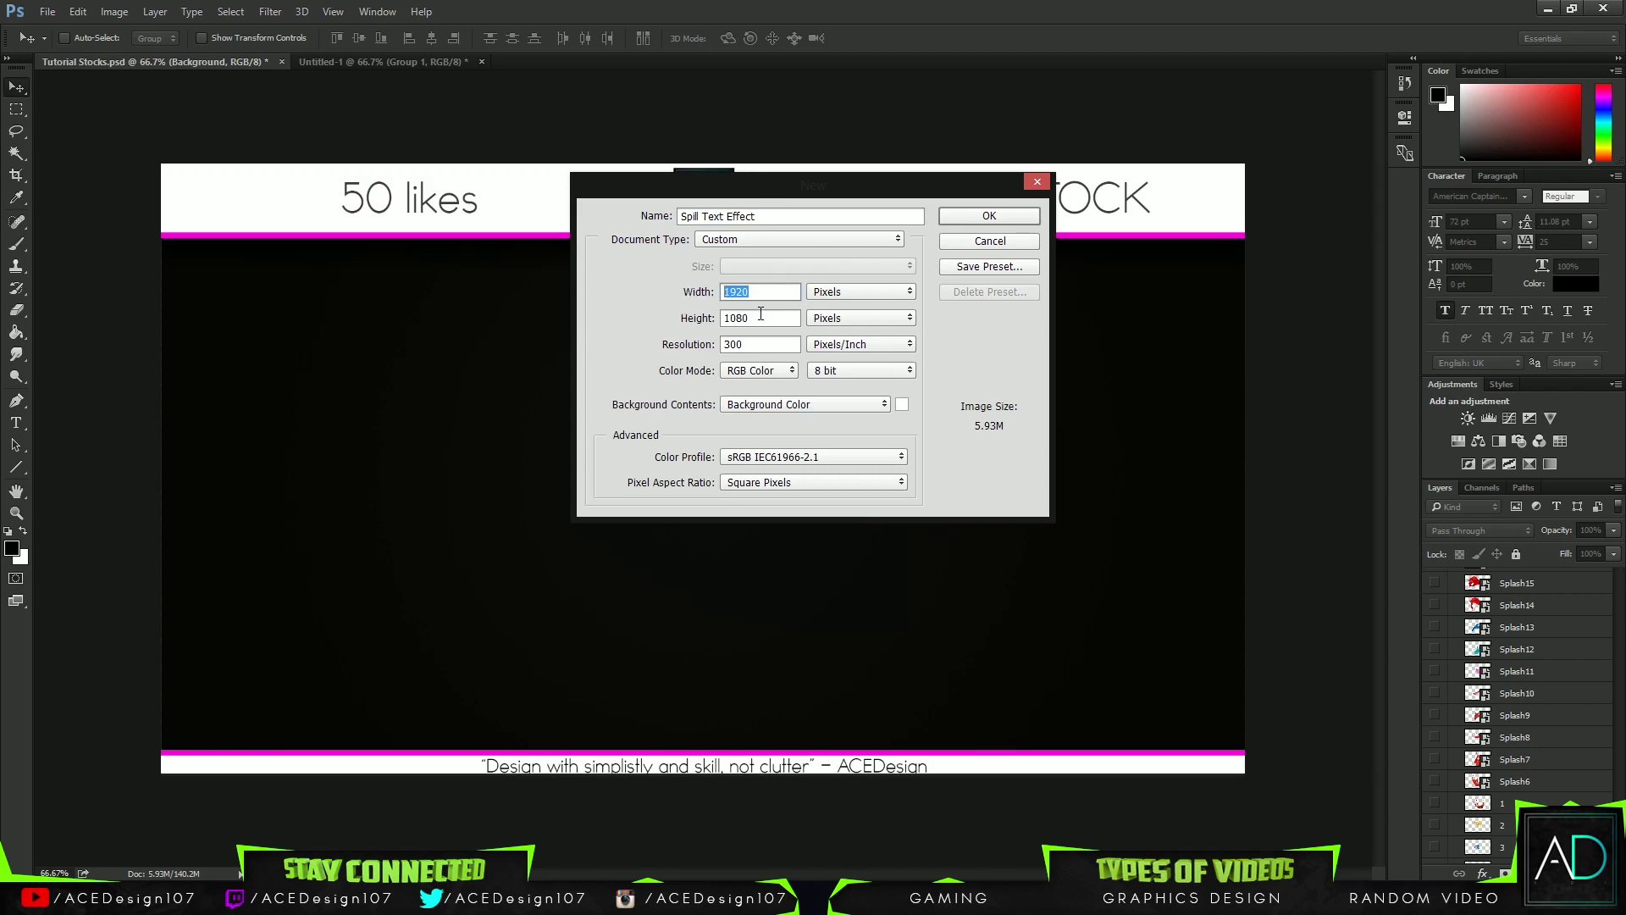
pyautogui.press('Tab')
pyautogui.press('Tab')
pyautogui.click(982, 217)
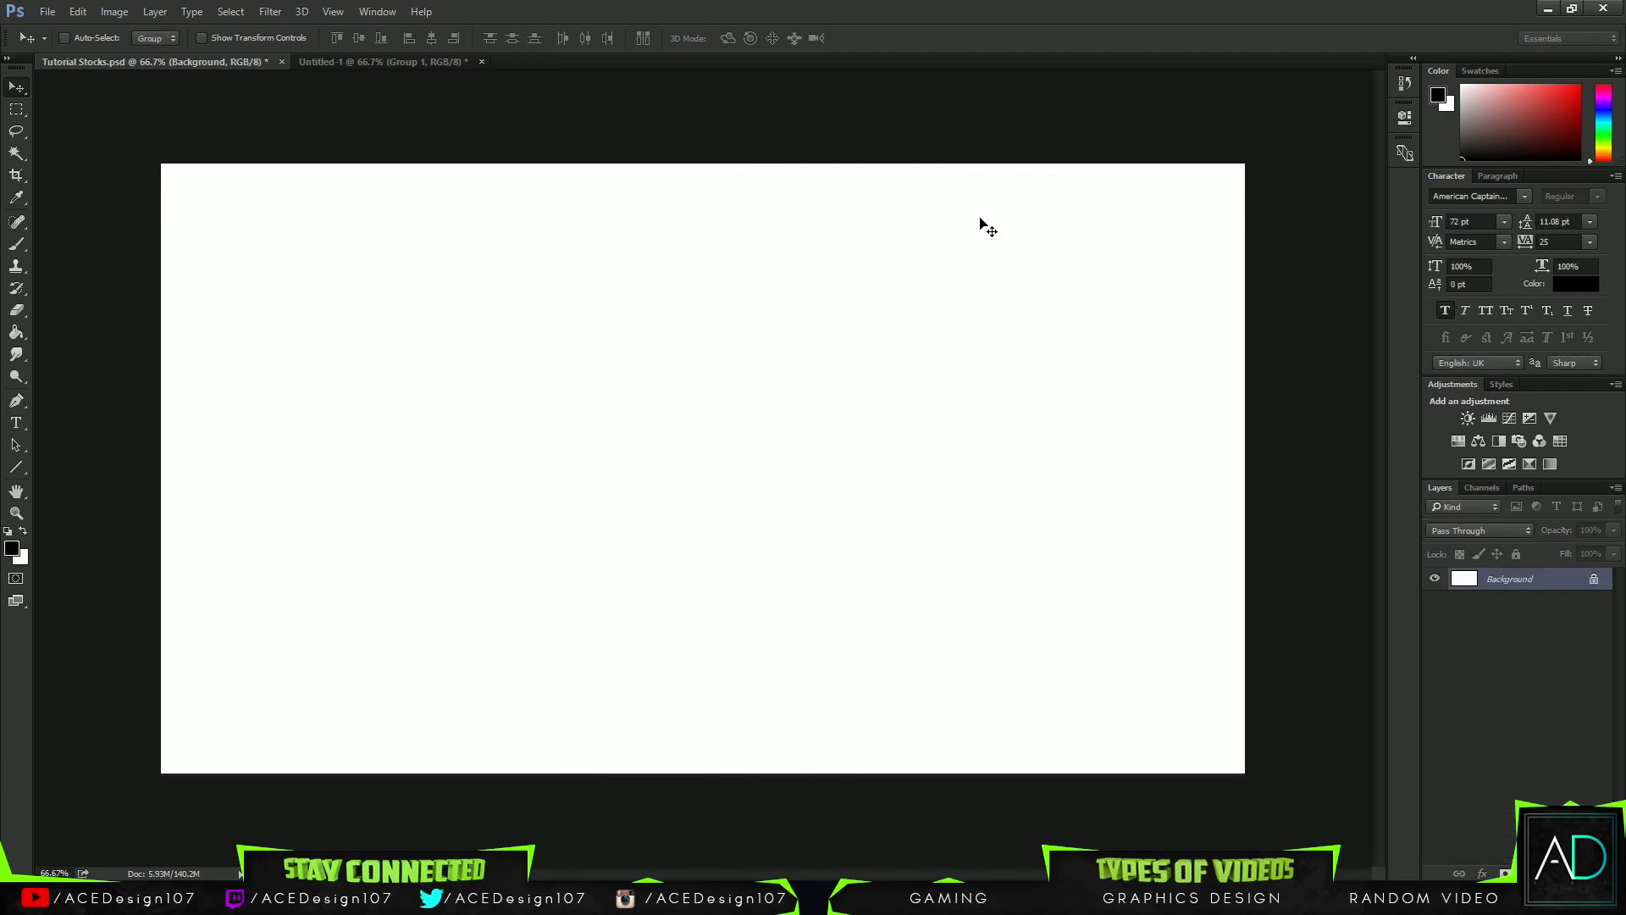
pyautogui.click(17, 333)
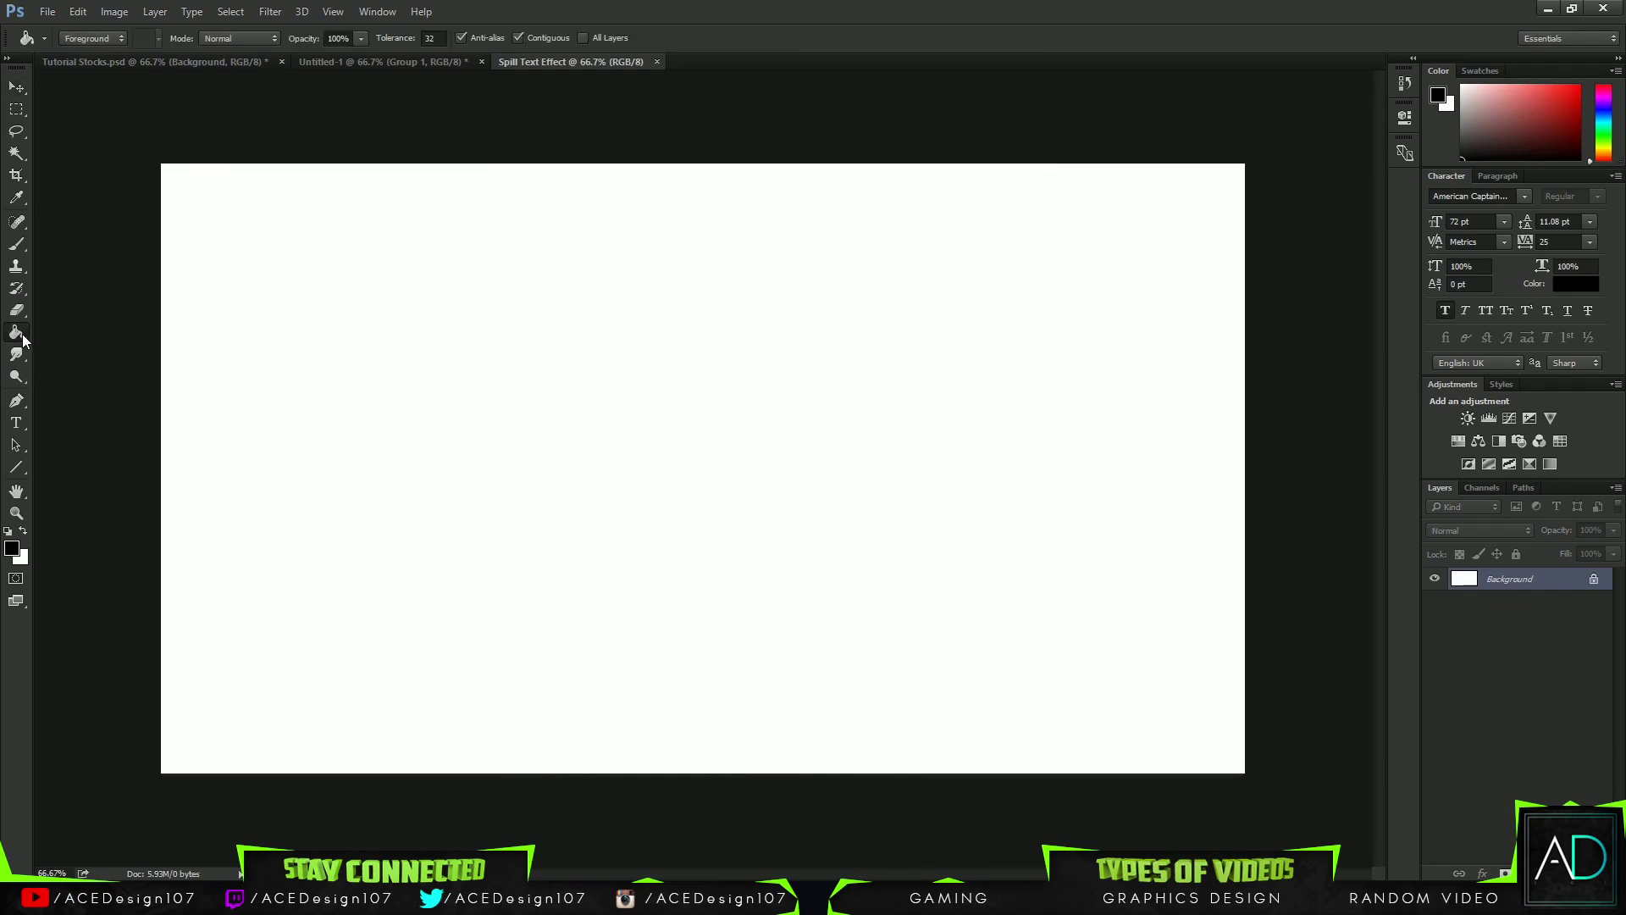
pyautogui.click(399, 461)
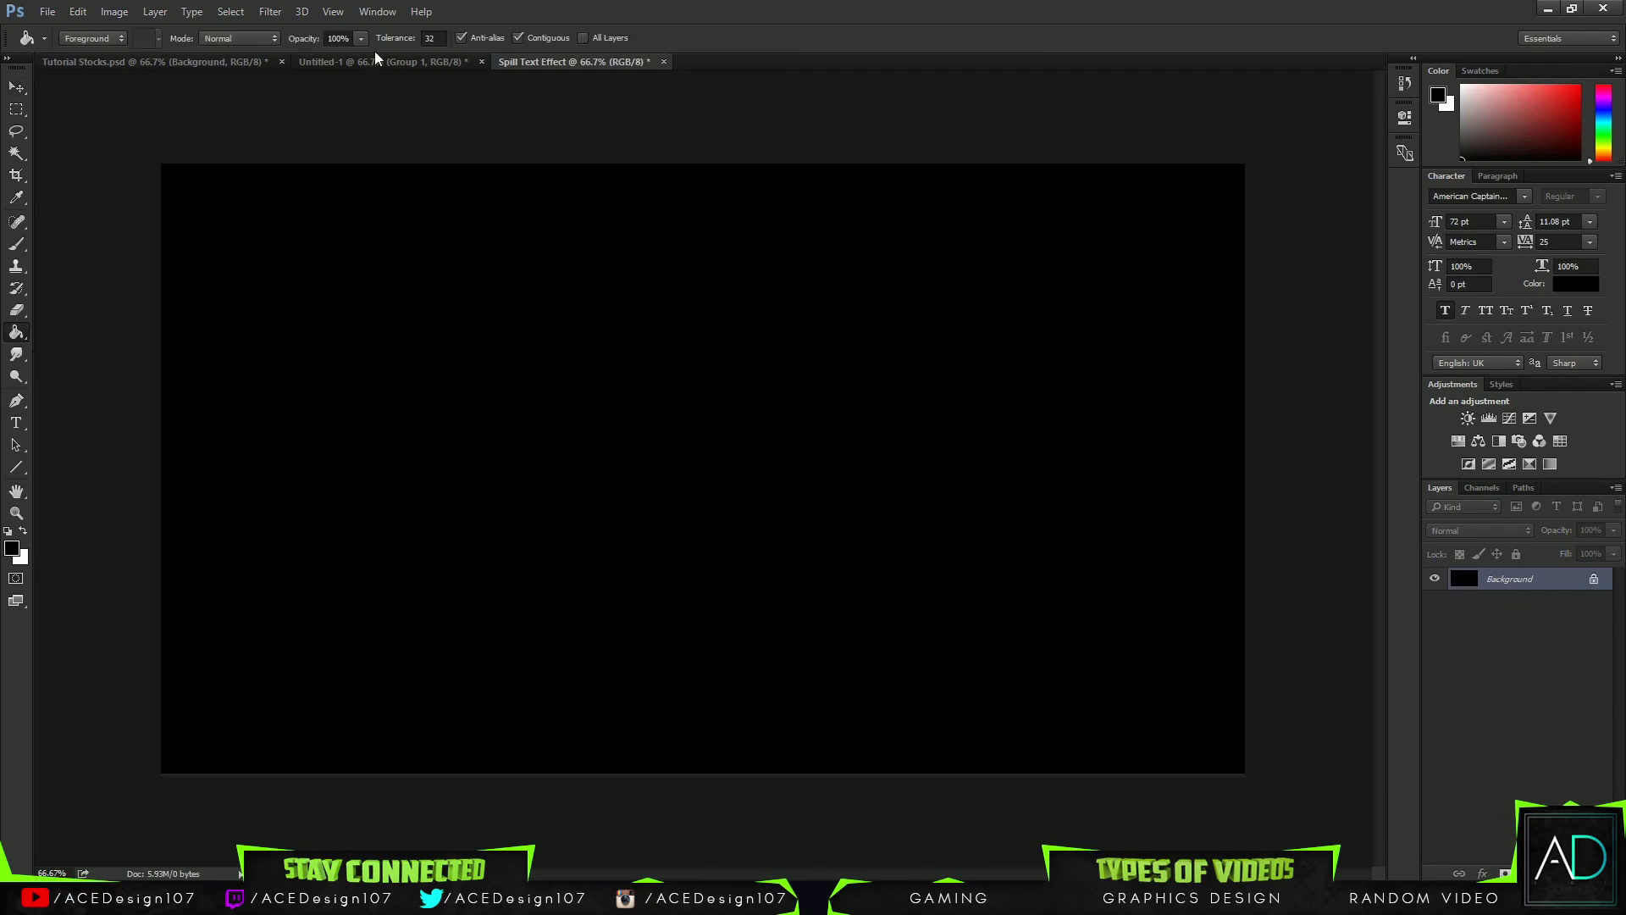
# Step: Copy layer 9 from the Background group of Tutorial Stocks.psd into the Spill Text Effect document, covering the canvas
pyautogui.click(175, 59)
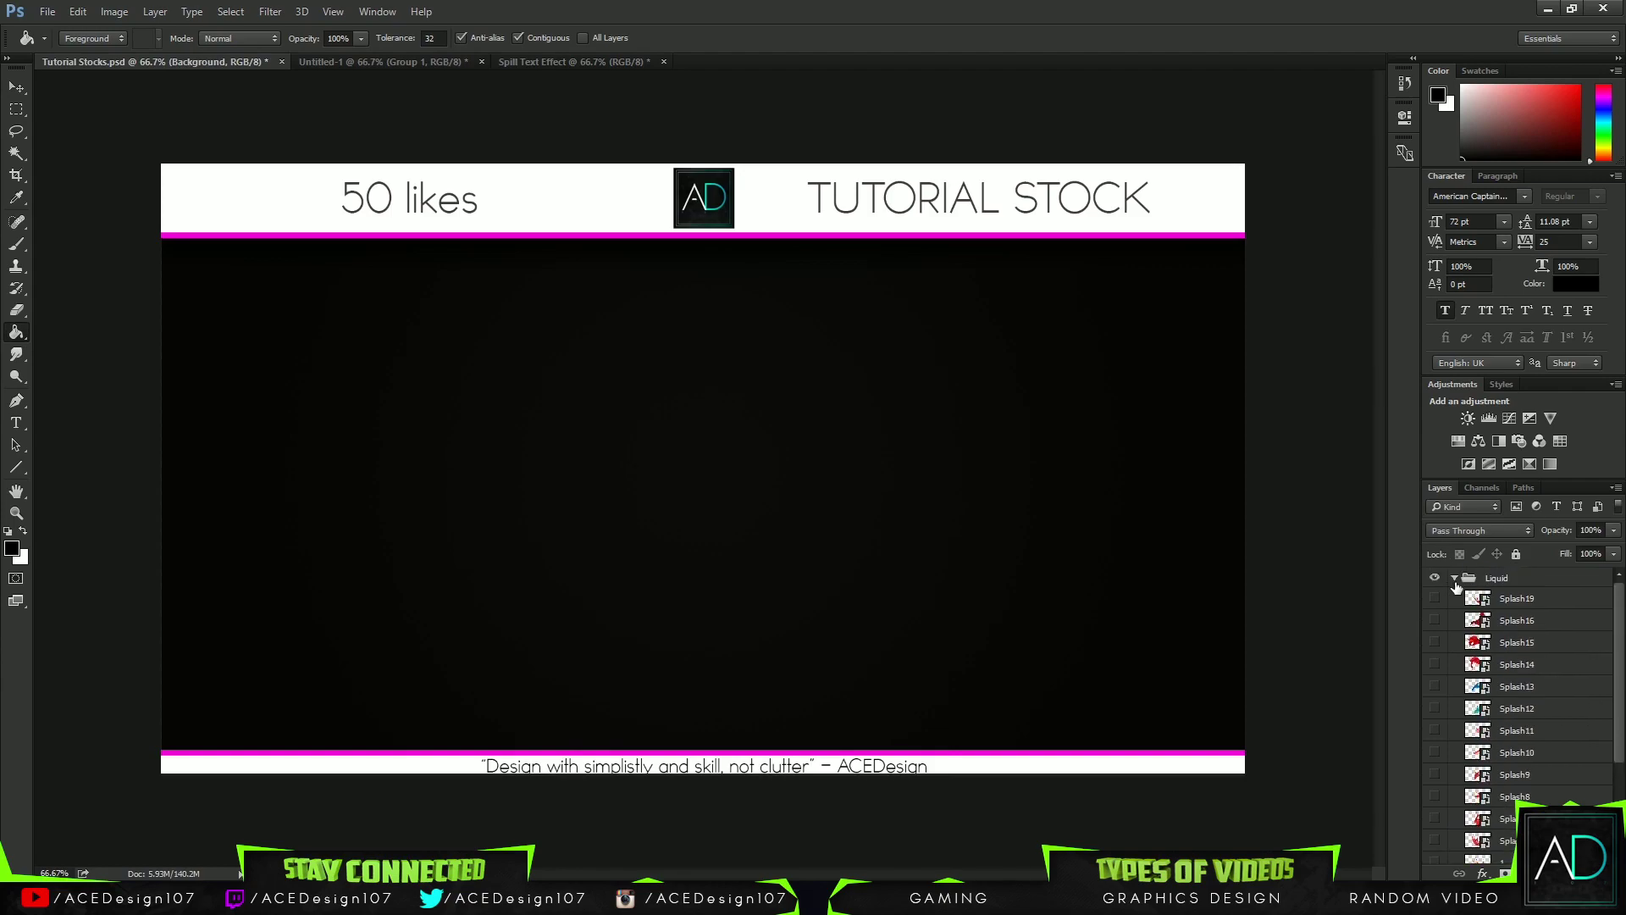
pyautogui.click(1454, 578)
pyautogui.click(1454, 598)
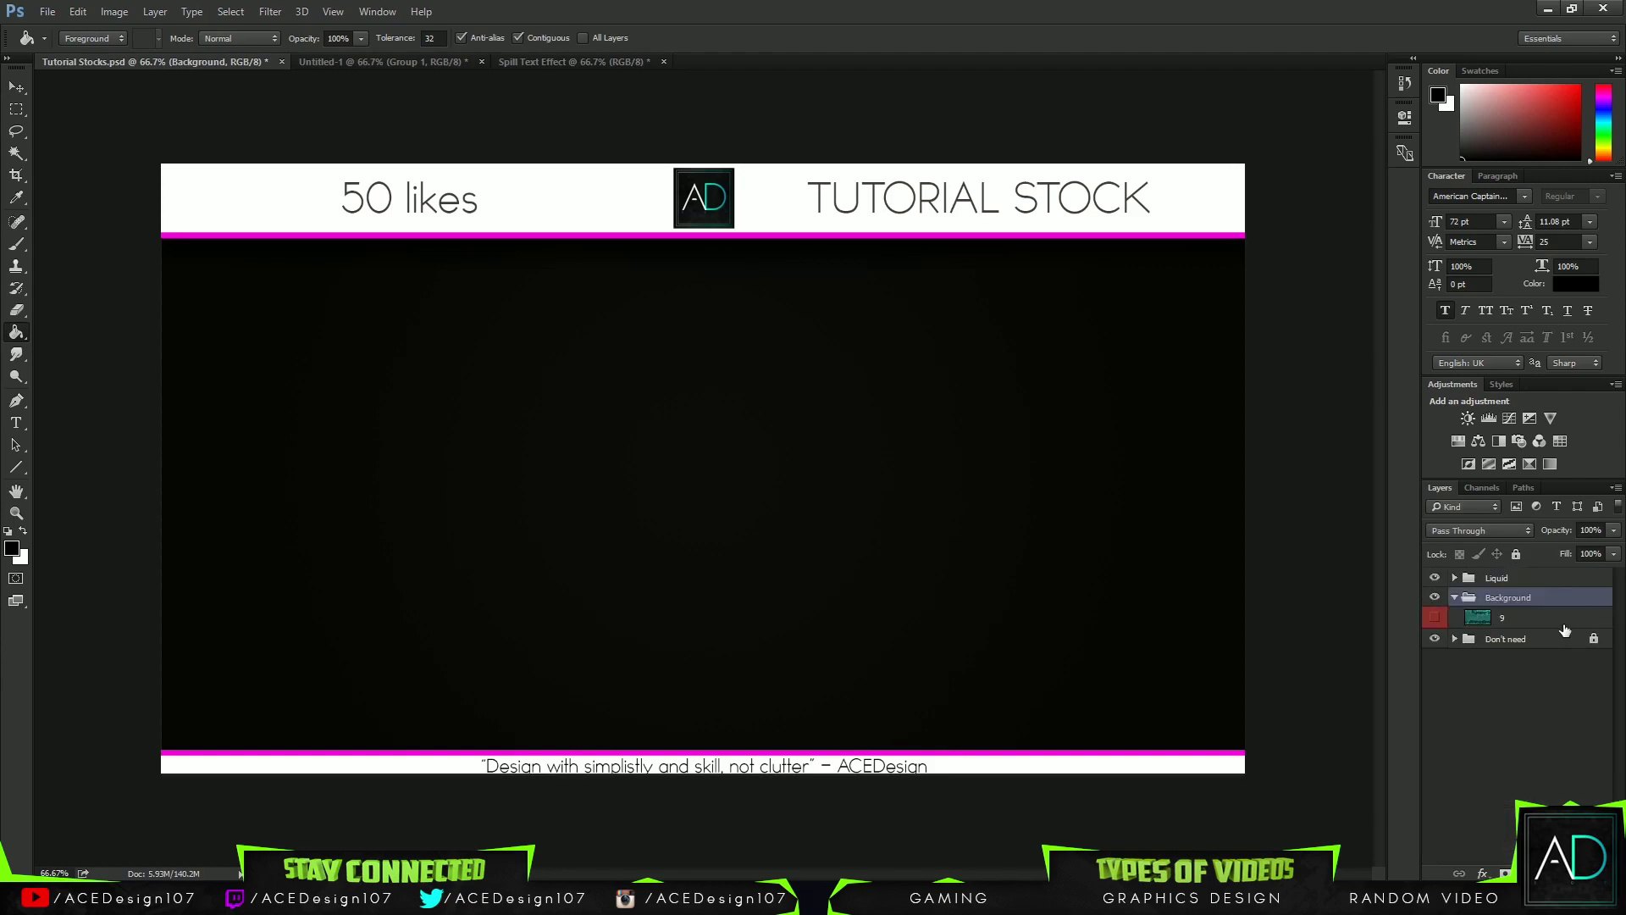
pyautogui.click(1452, 617)
pyautogui.press('v')
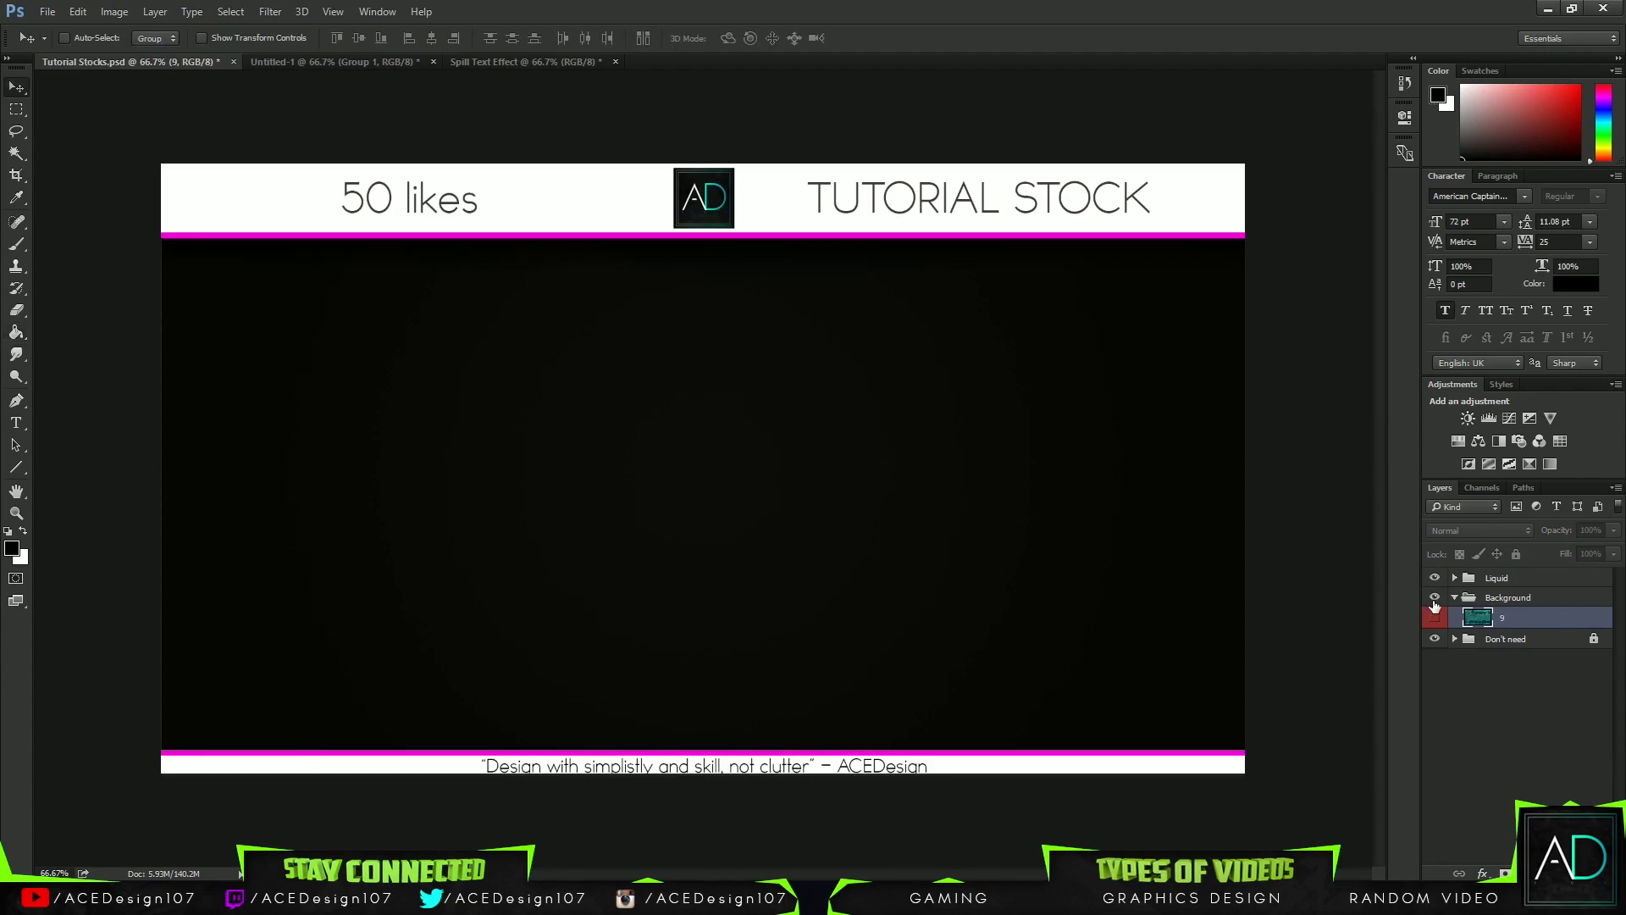
pyautogui.moveTo(565, 64); pyautogui.dragTo(874, 455)
# Step: Darken and recolour the polygon layer with Hue/Saturation: hue about +101, saturation -65, lightness -65
pyautogui.press('i')
pyautogui.hotkey('ctrl', 'u')
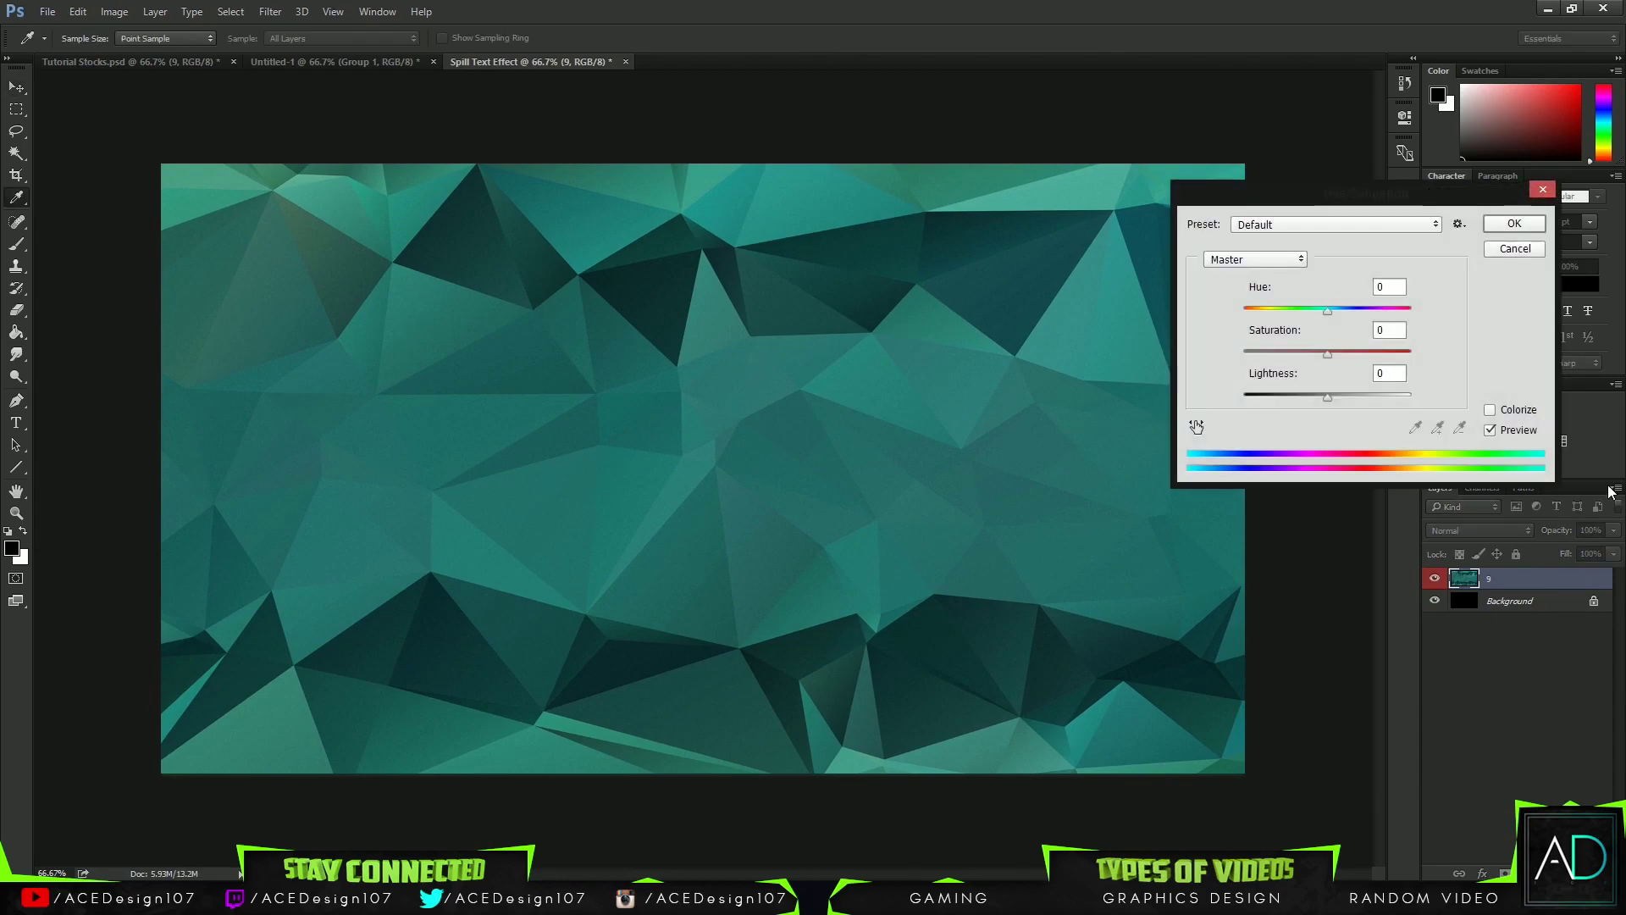
pyautogui.click(1271, 350)
pyautogui.click(1275, 394)
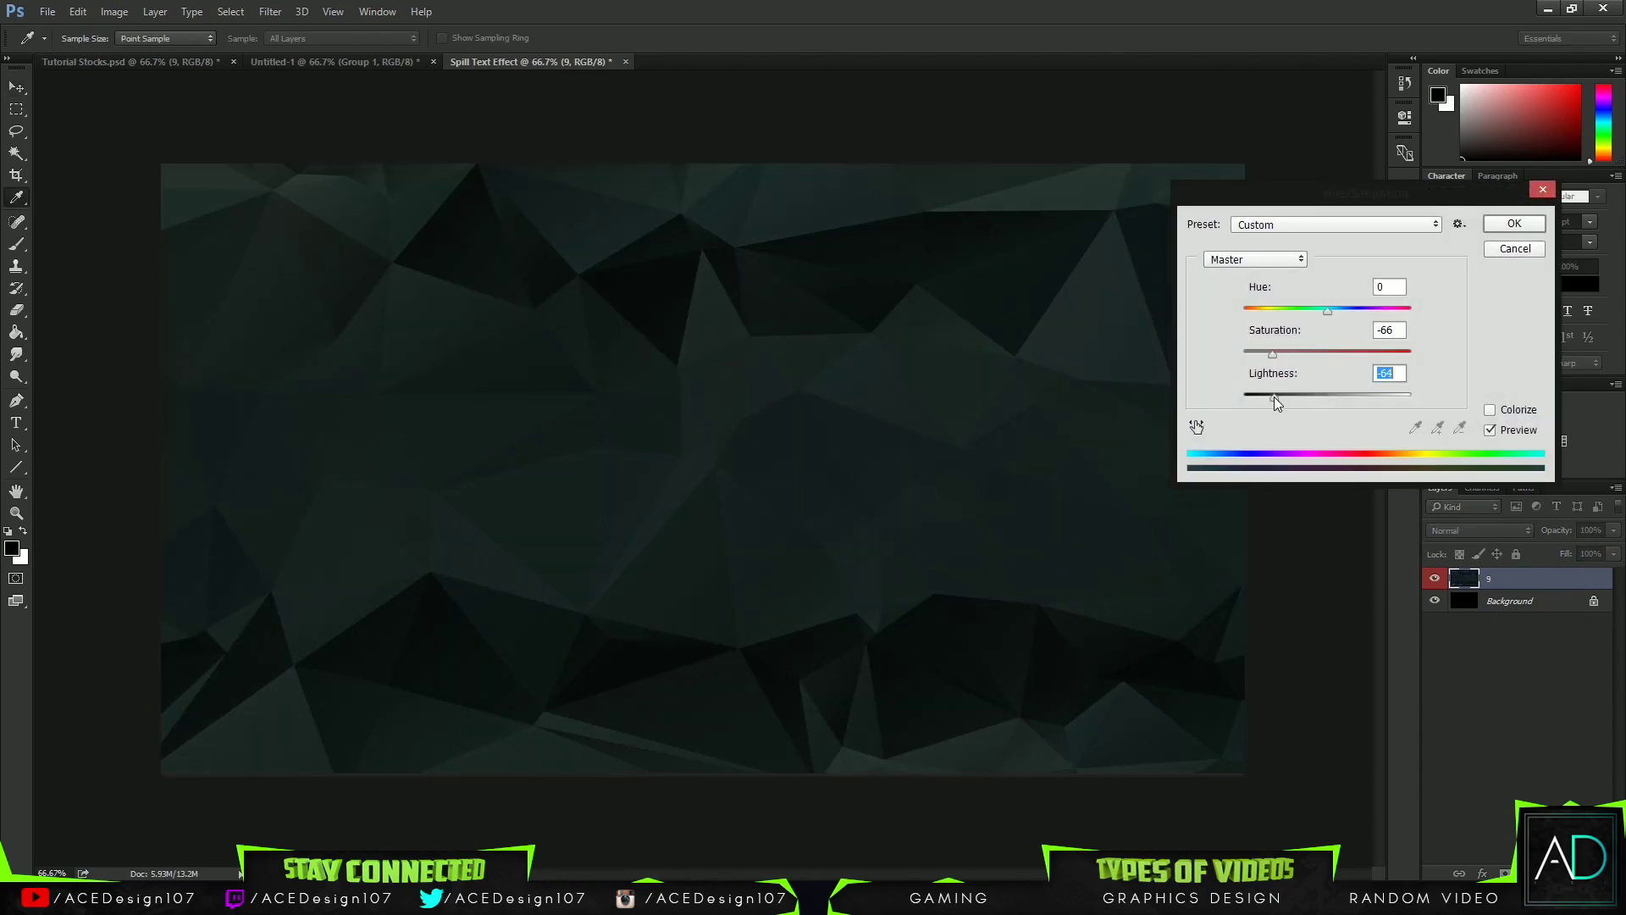
pyautogui.click(1399, 330)
pyautogui.write('65')
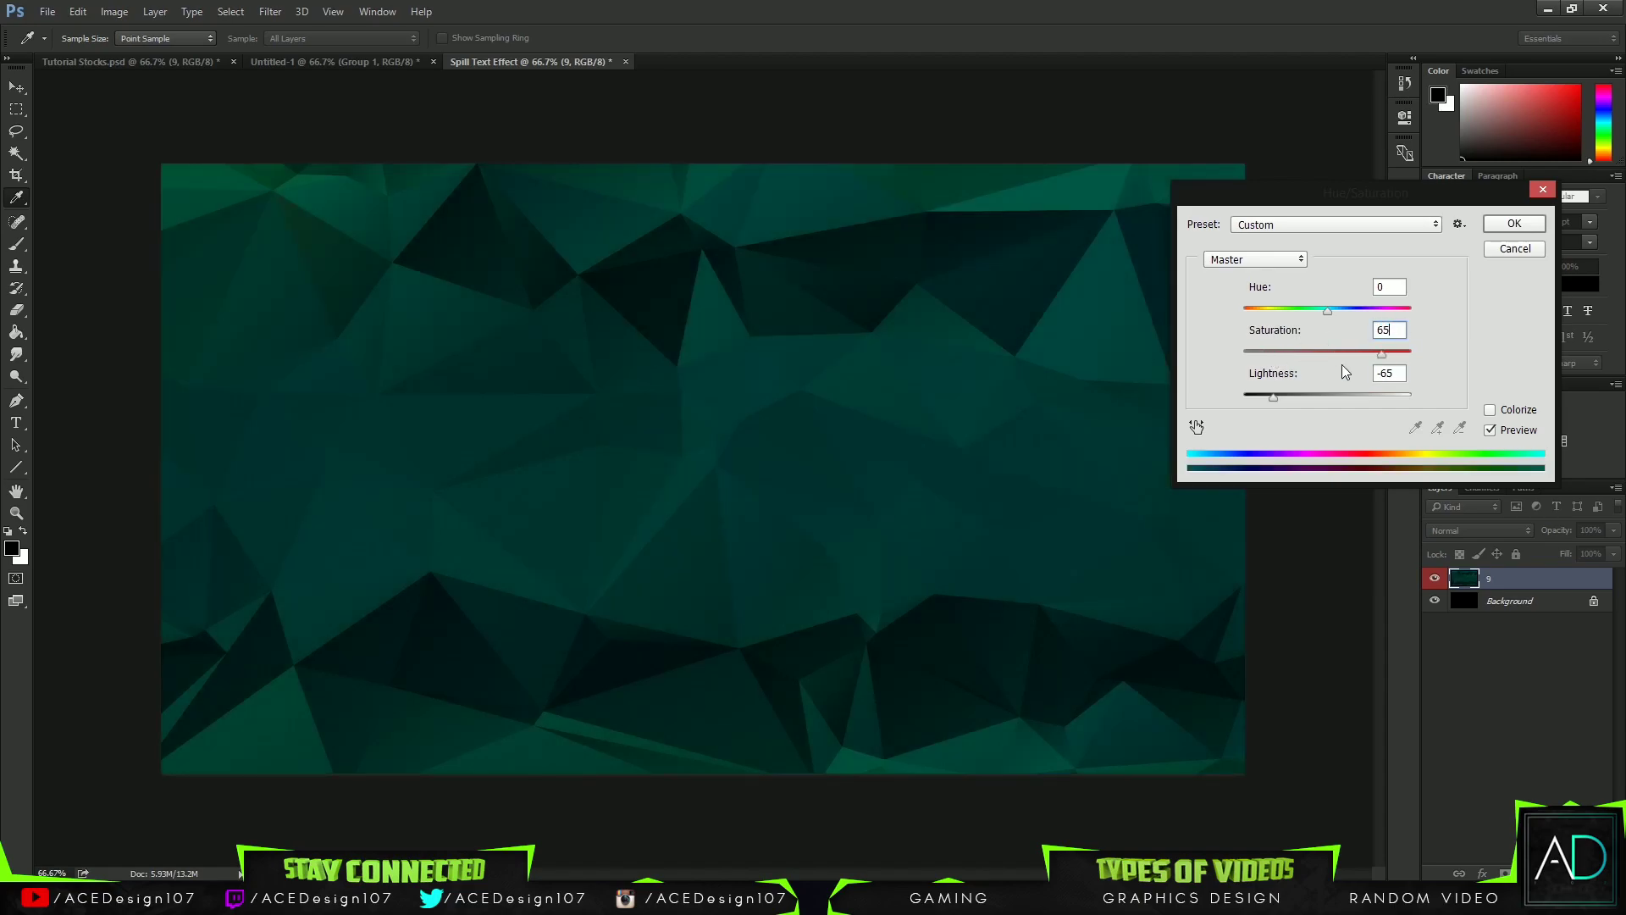
pyautogui.press('BackSpace')
pyautogui.press('BackSpace')
pyautogui.write('-65')
pyautogui.moveTo(1327, 309); pyautogui.dragTo(1391, 303)
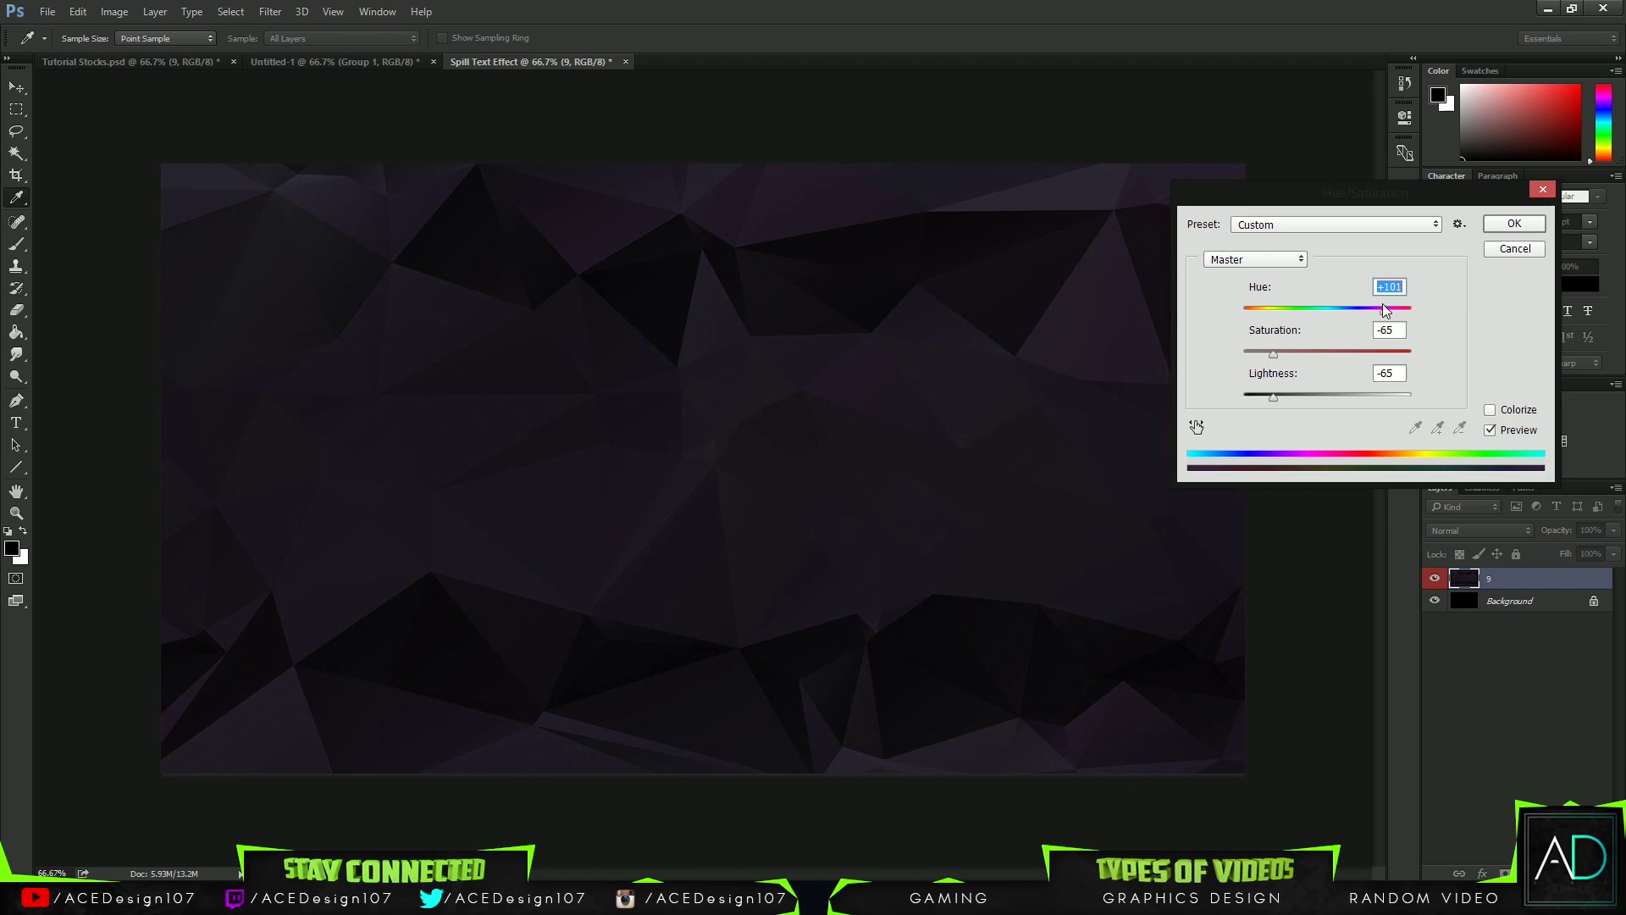
pyautogui.click(1511, 229)
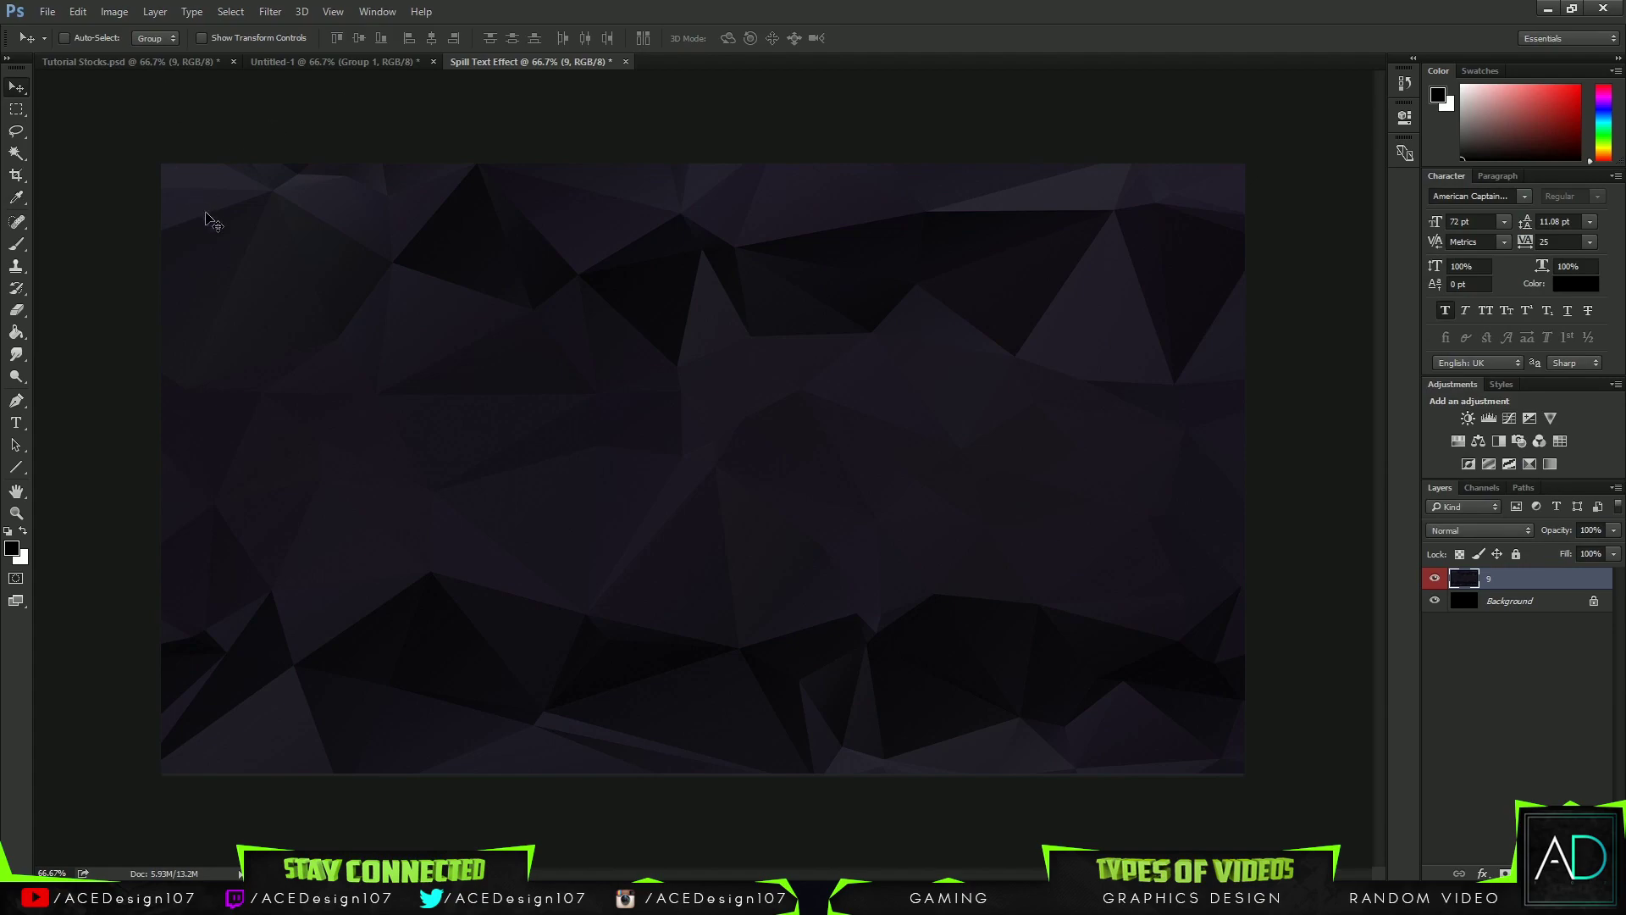
# Step: Add the text MILK in white (ffffff), American Captain at 72 pt, in the upper-left area of the canvas
pyautogui.click(16, 421)
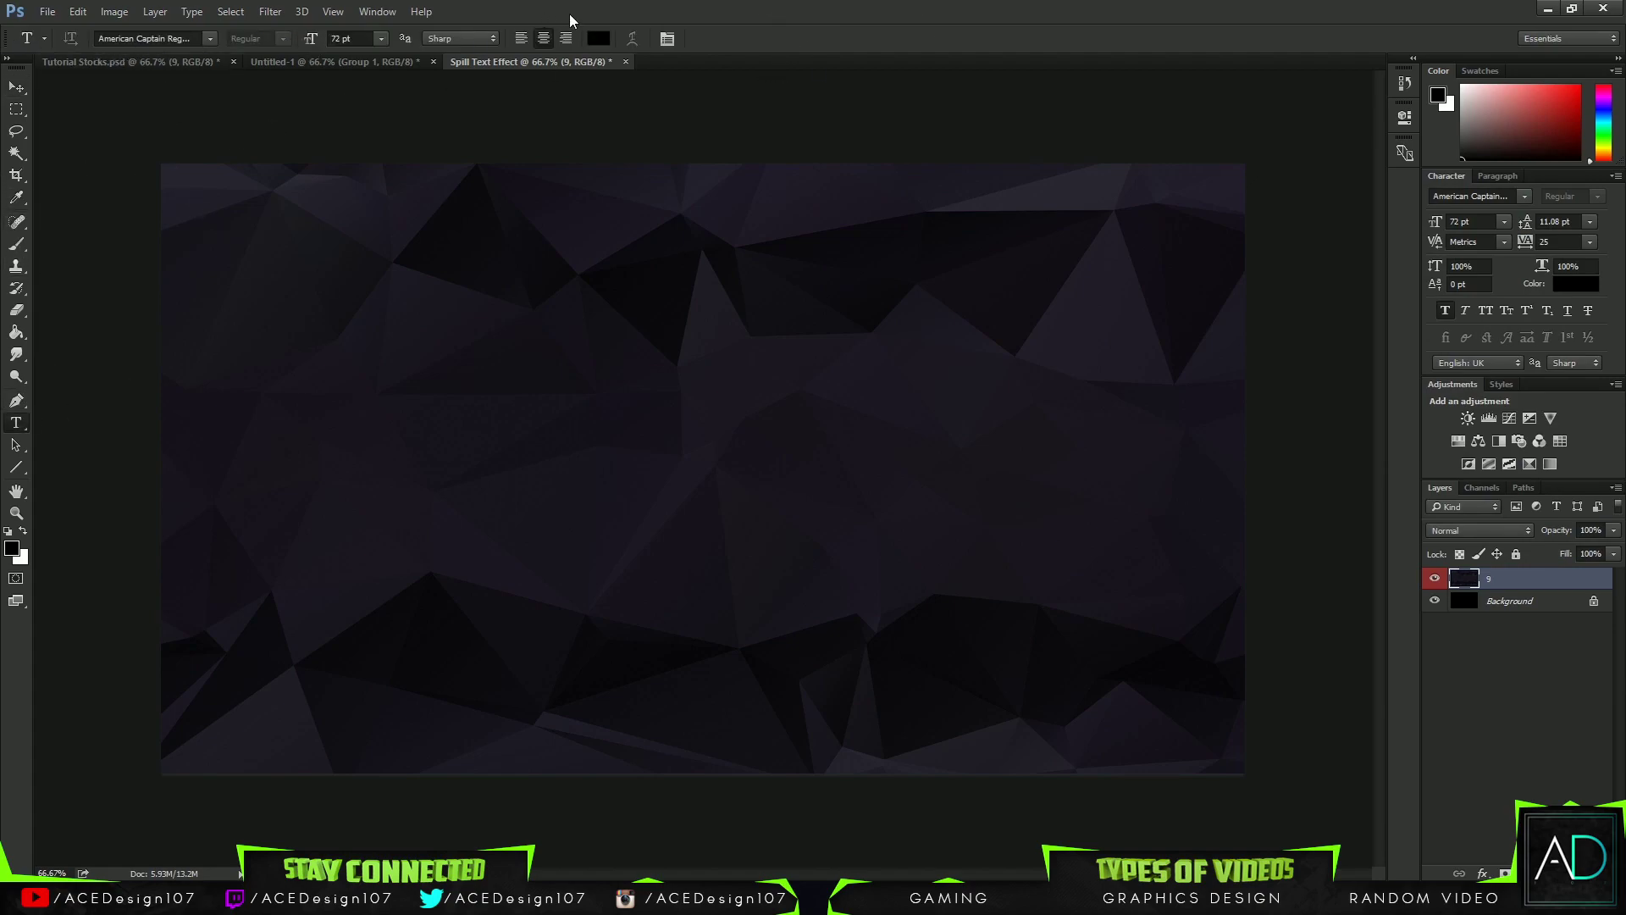
pyautogui.click(598, 39)
pyautogui.write('ffffff')
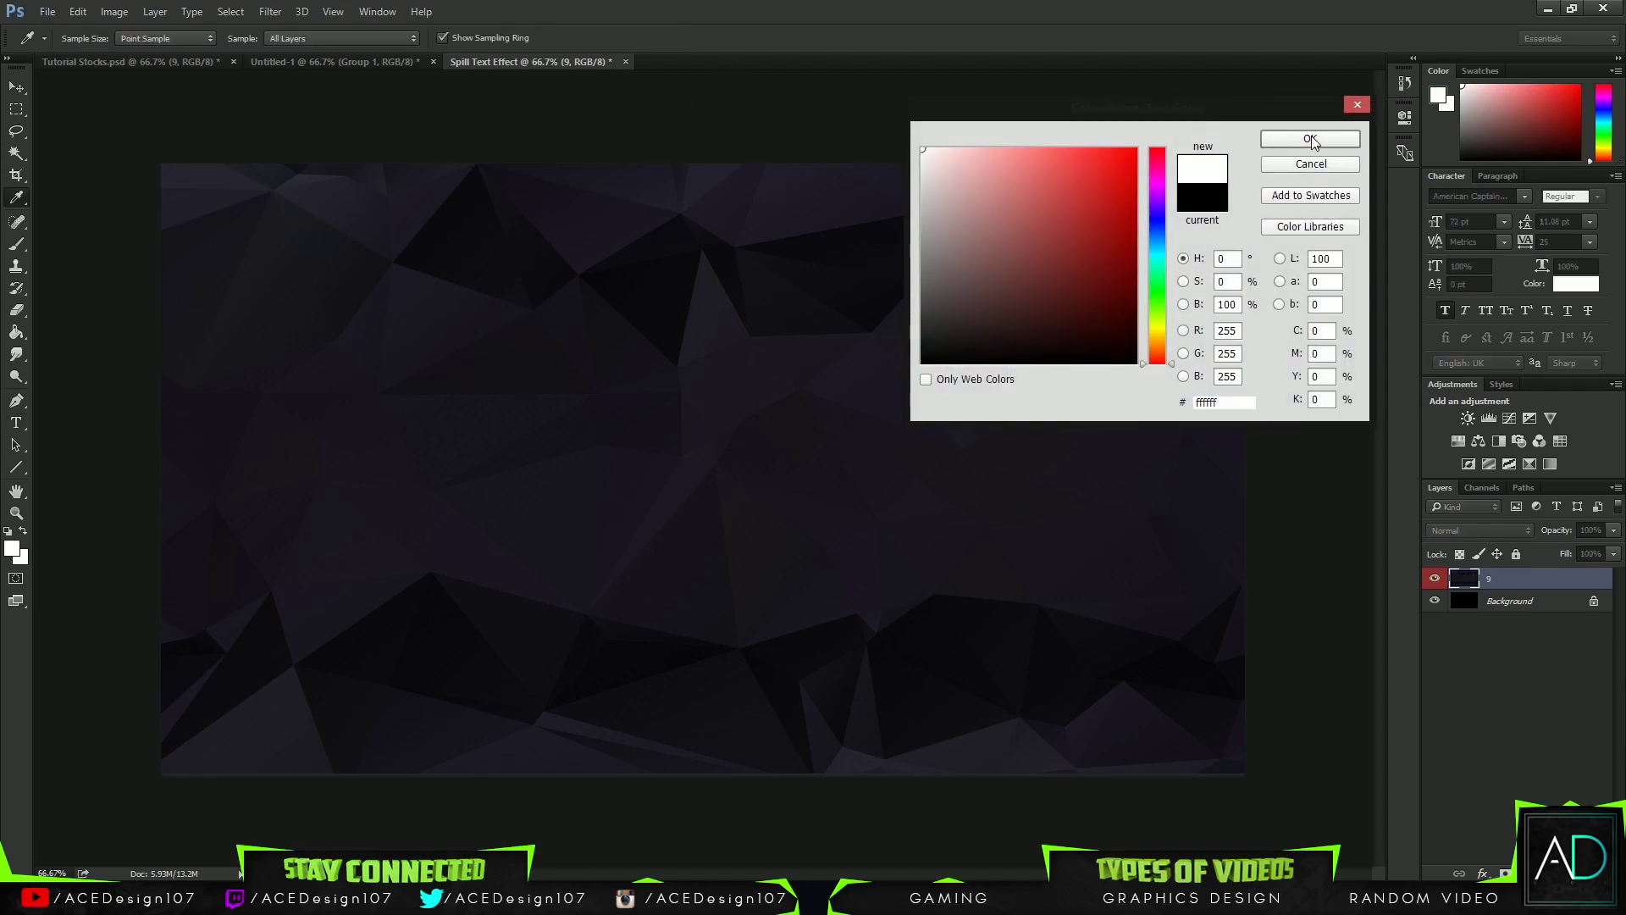
pyautogui.press('Return')
pyautogui.click(182, 38)
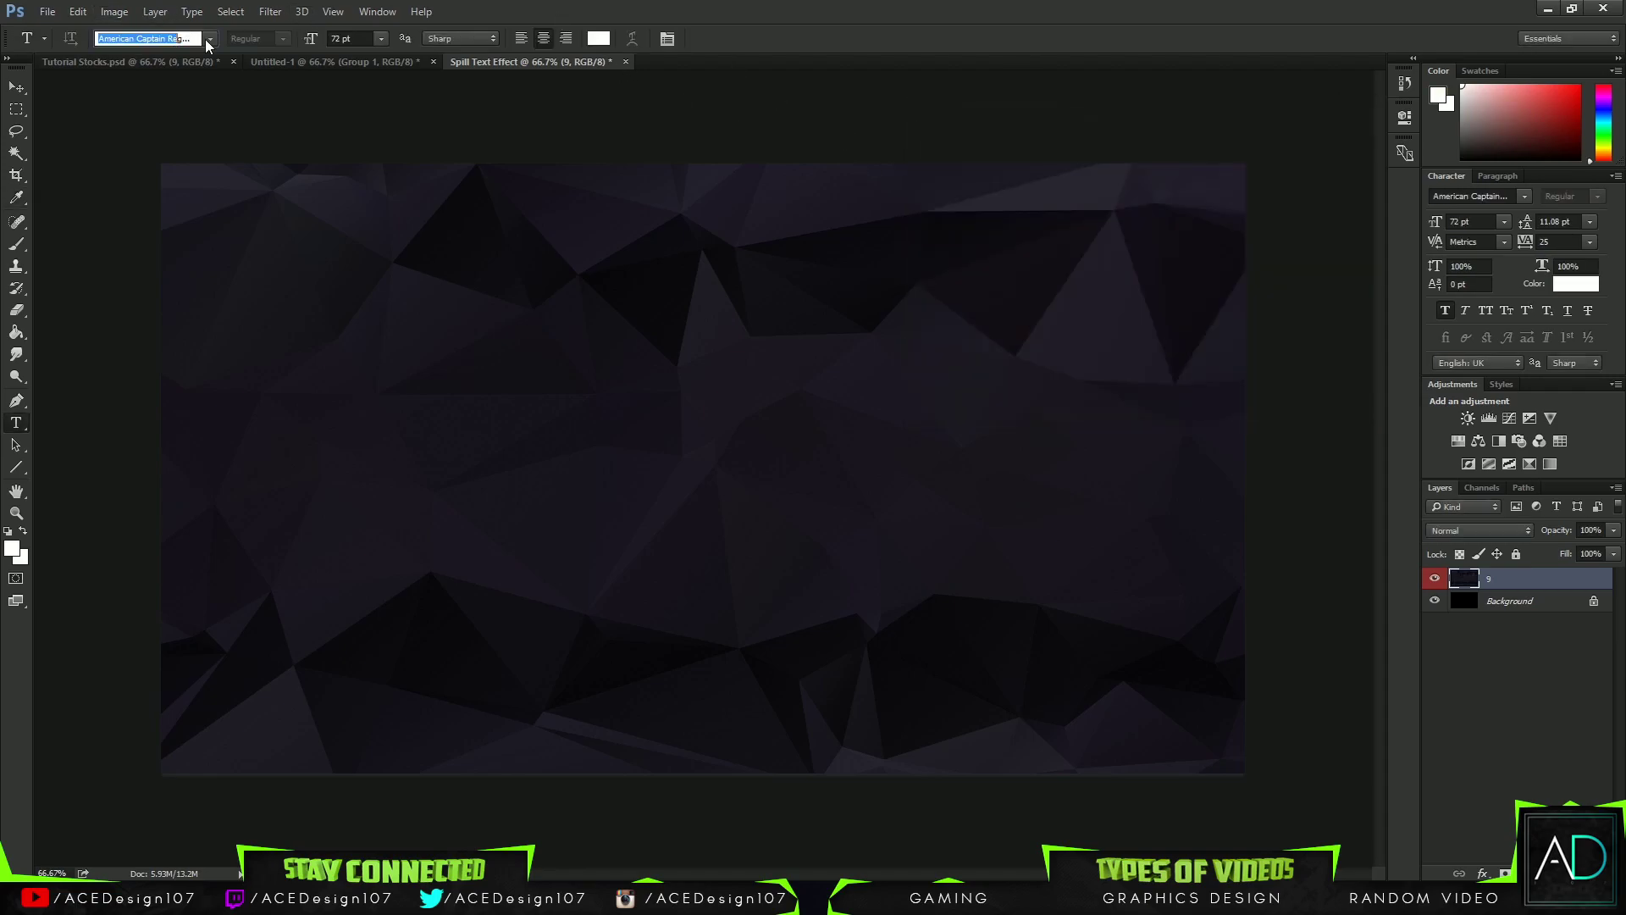
pyautogui.click(441, 350)
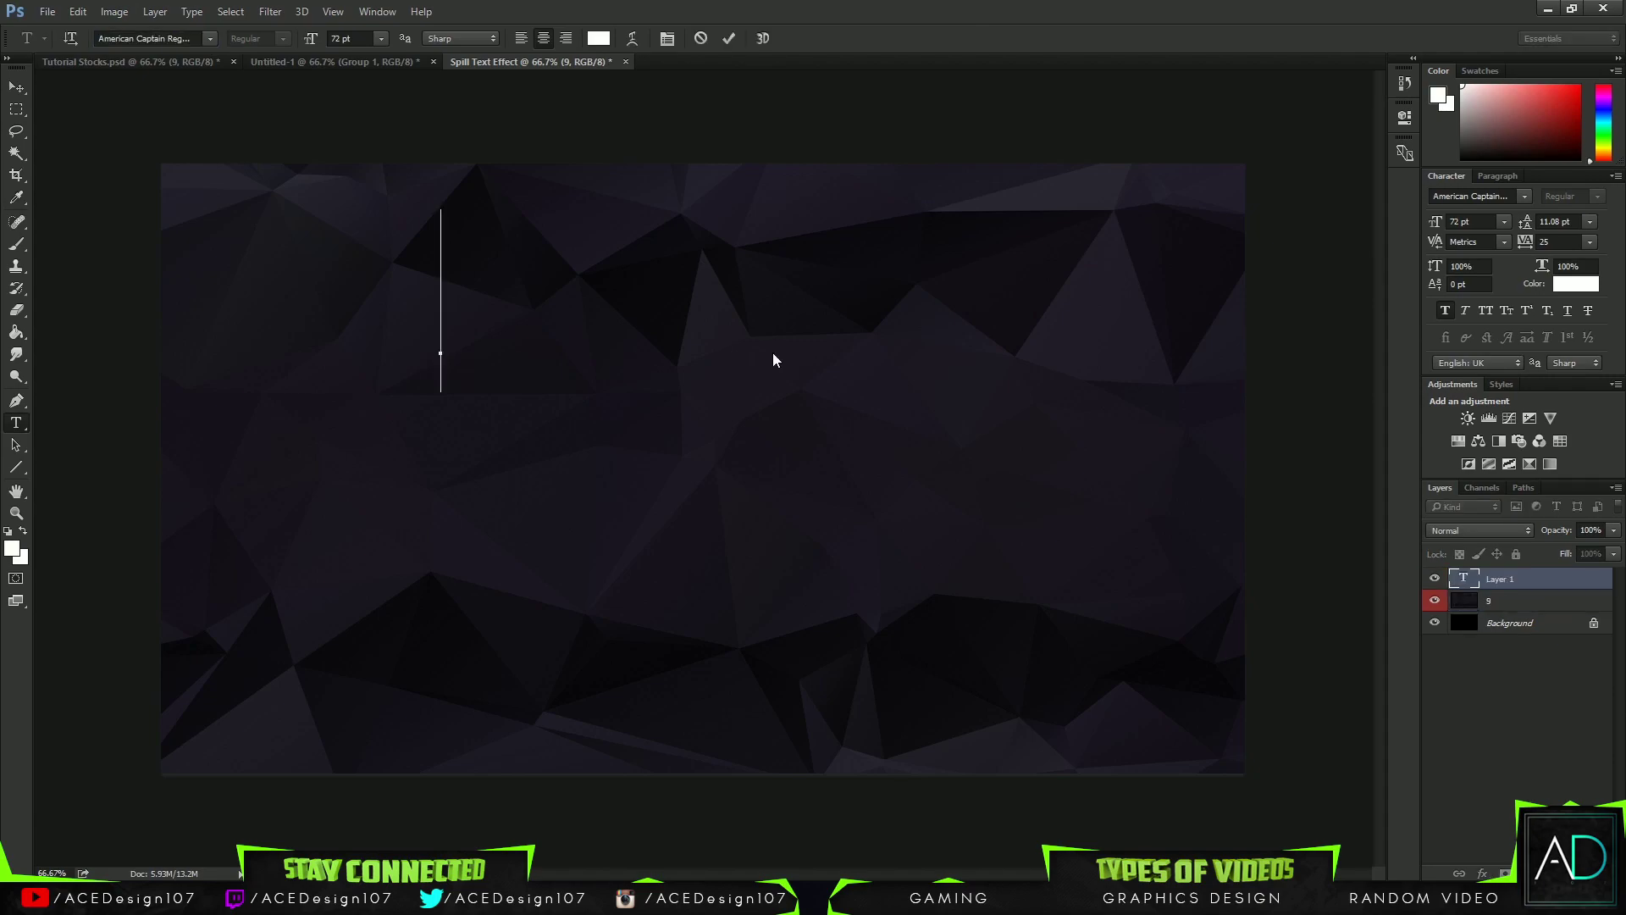
pyautogui.write('MILK')
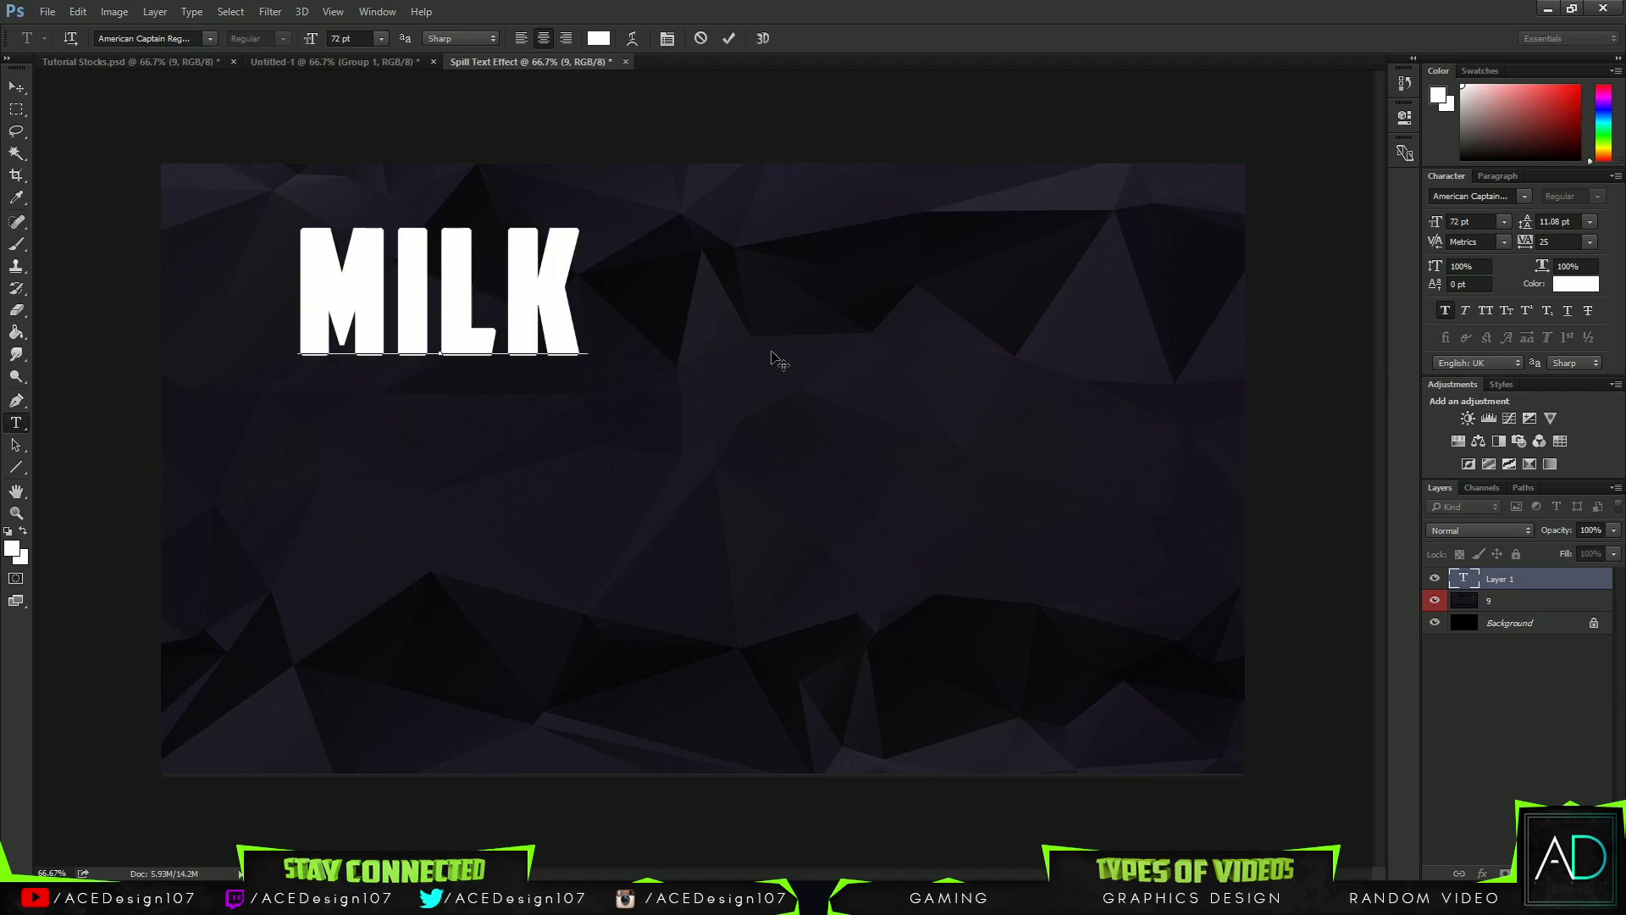
pyautogui.hotkey('ctrl', 'Return')
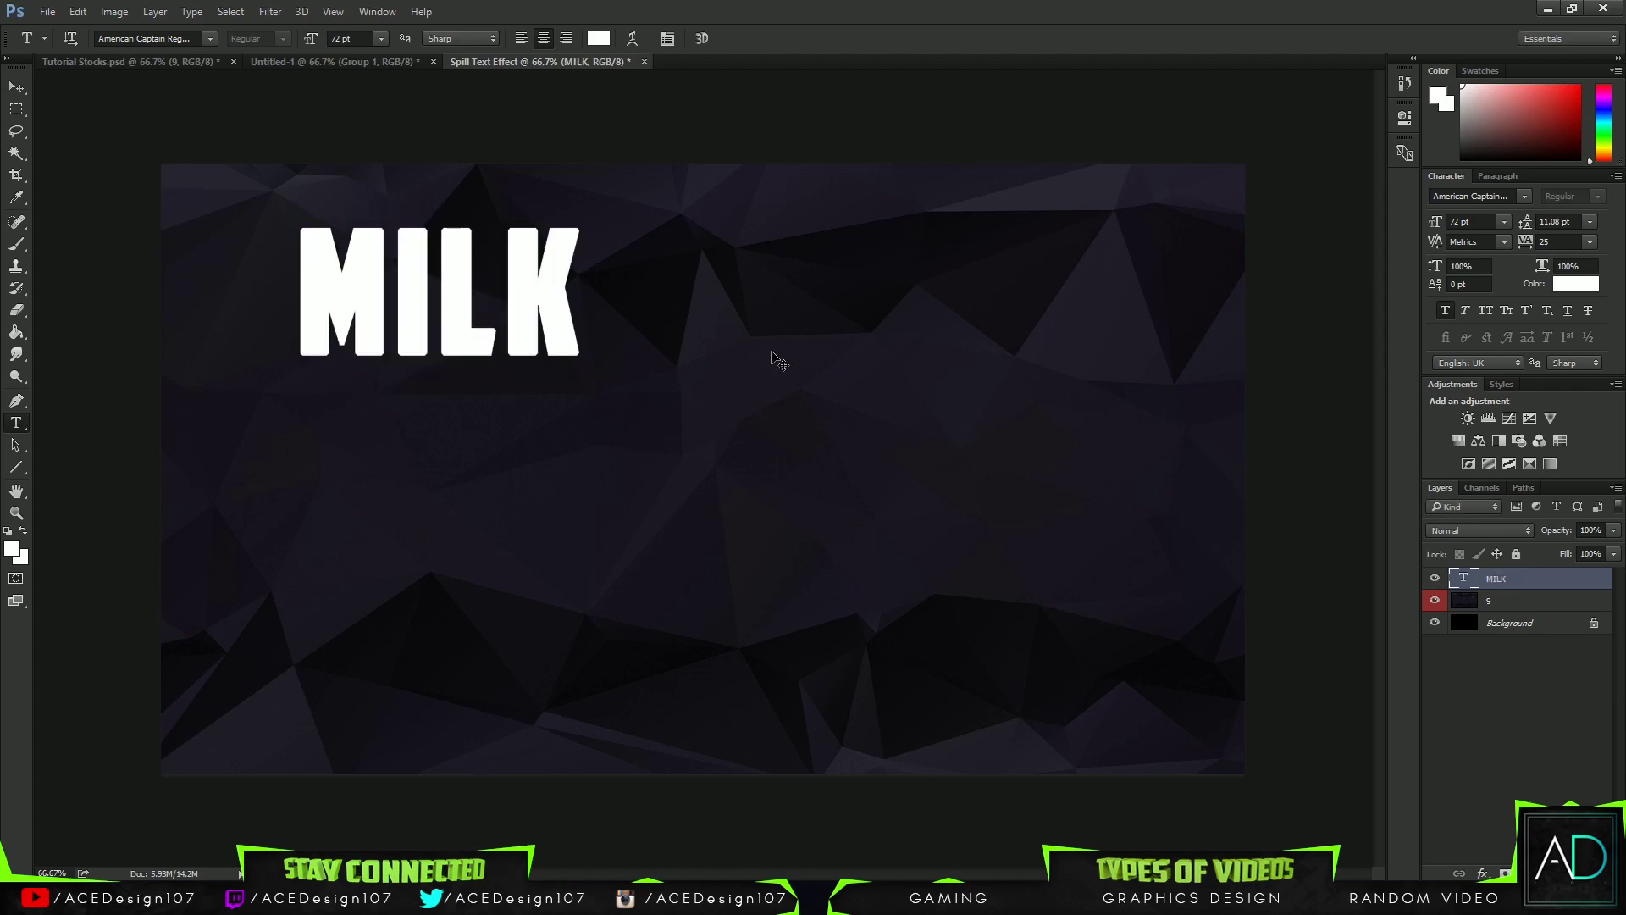
# Step: Scale the MILK text up proportionally to about 165%
pyautogui.hotkey('ctrl', 't')
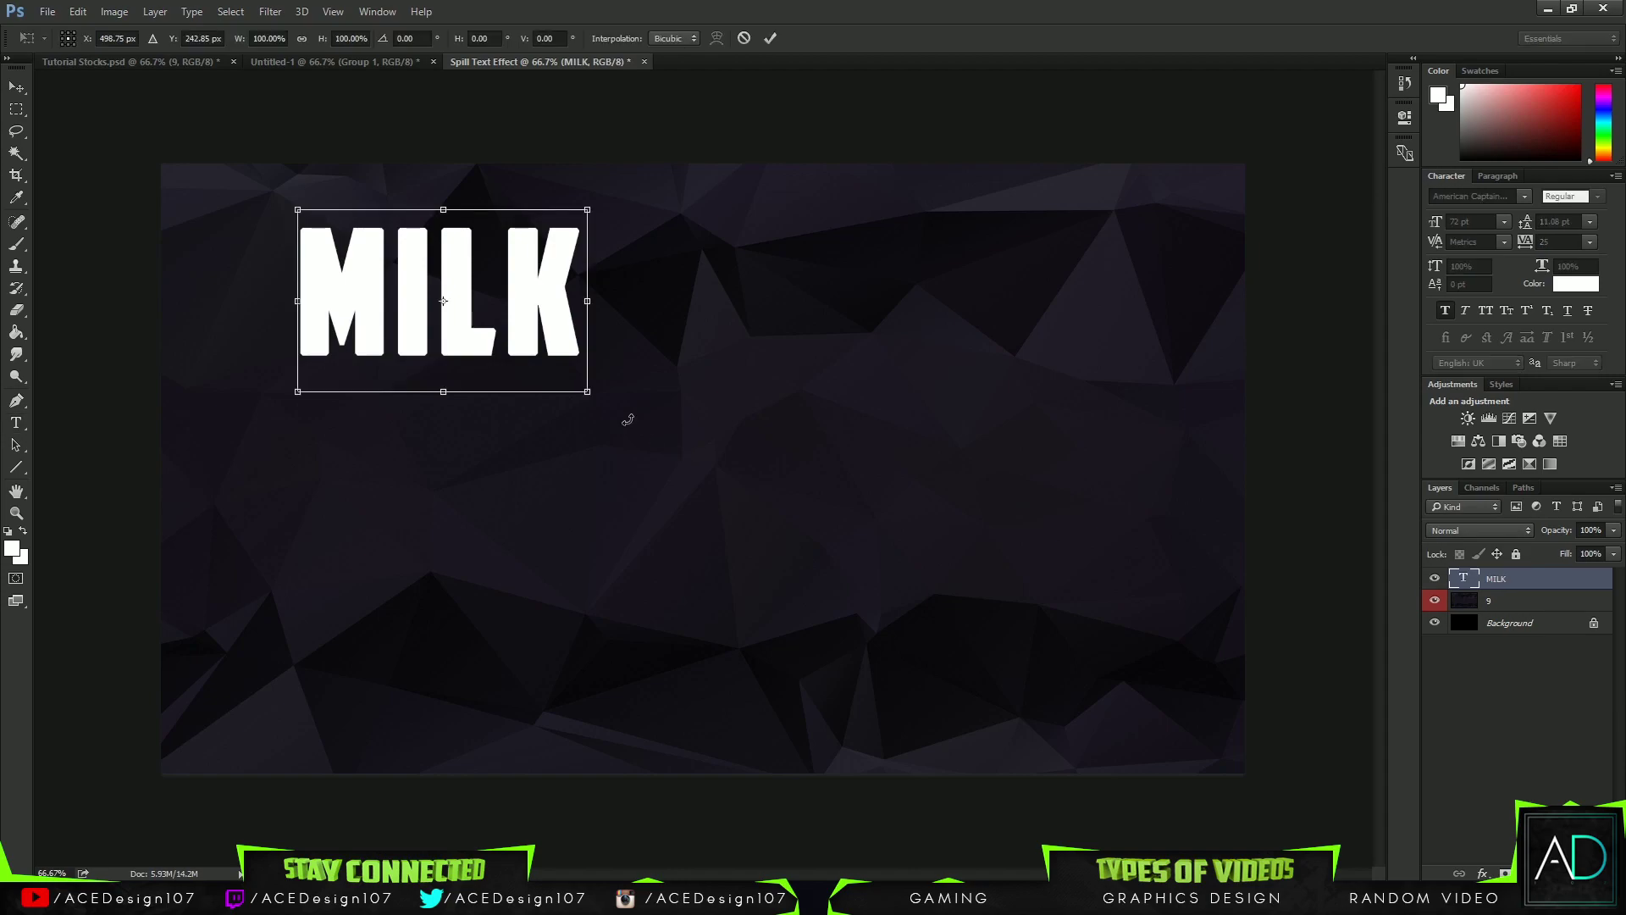
pyautogui.moveTo(590, 390); pyautogui.dragTo(770, 517)
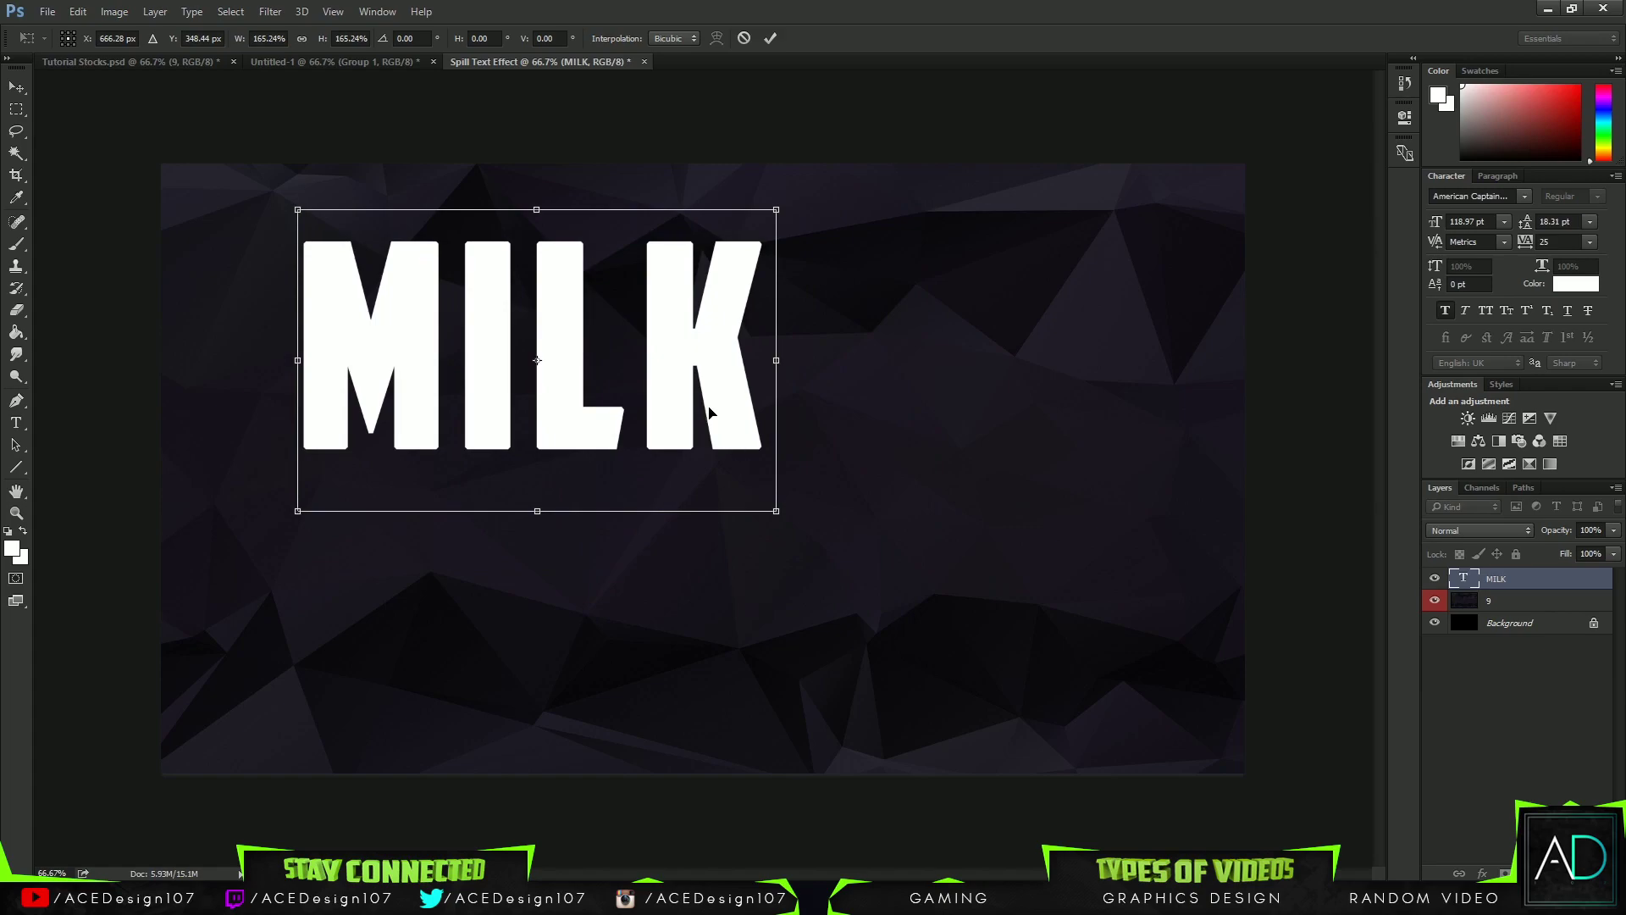
pyautogui.click(770, 38)
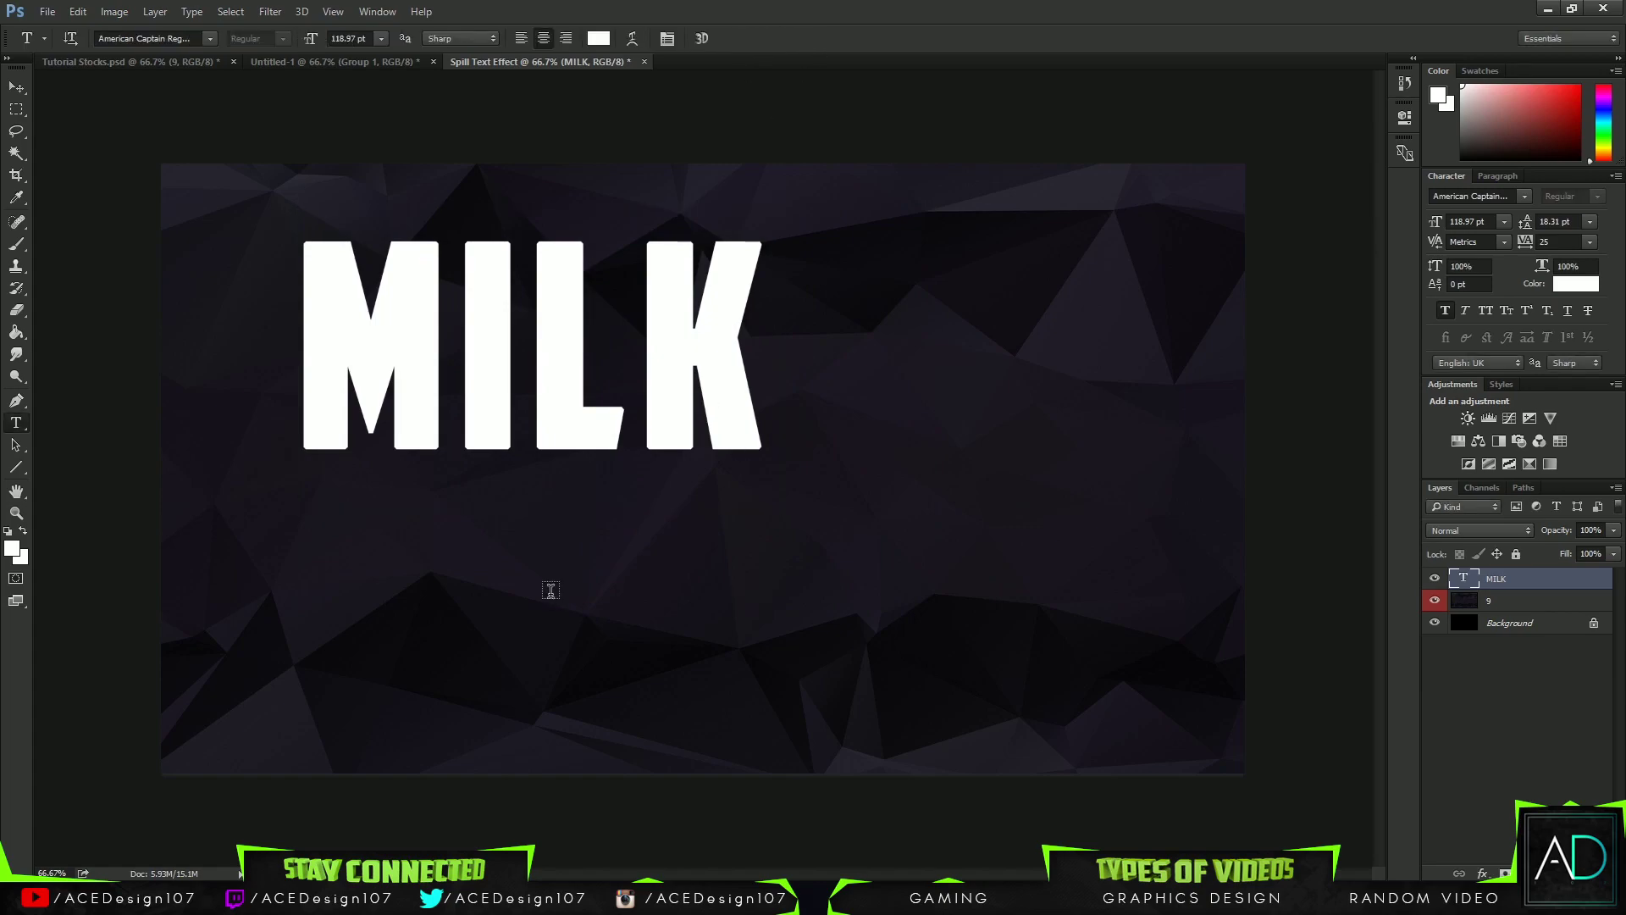
# Step: Centre the MILK text vertically and horizontally on the canvas, and clear the selection
pyautogui.hotkey('ctrl', 'a')
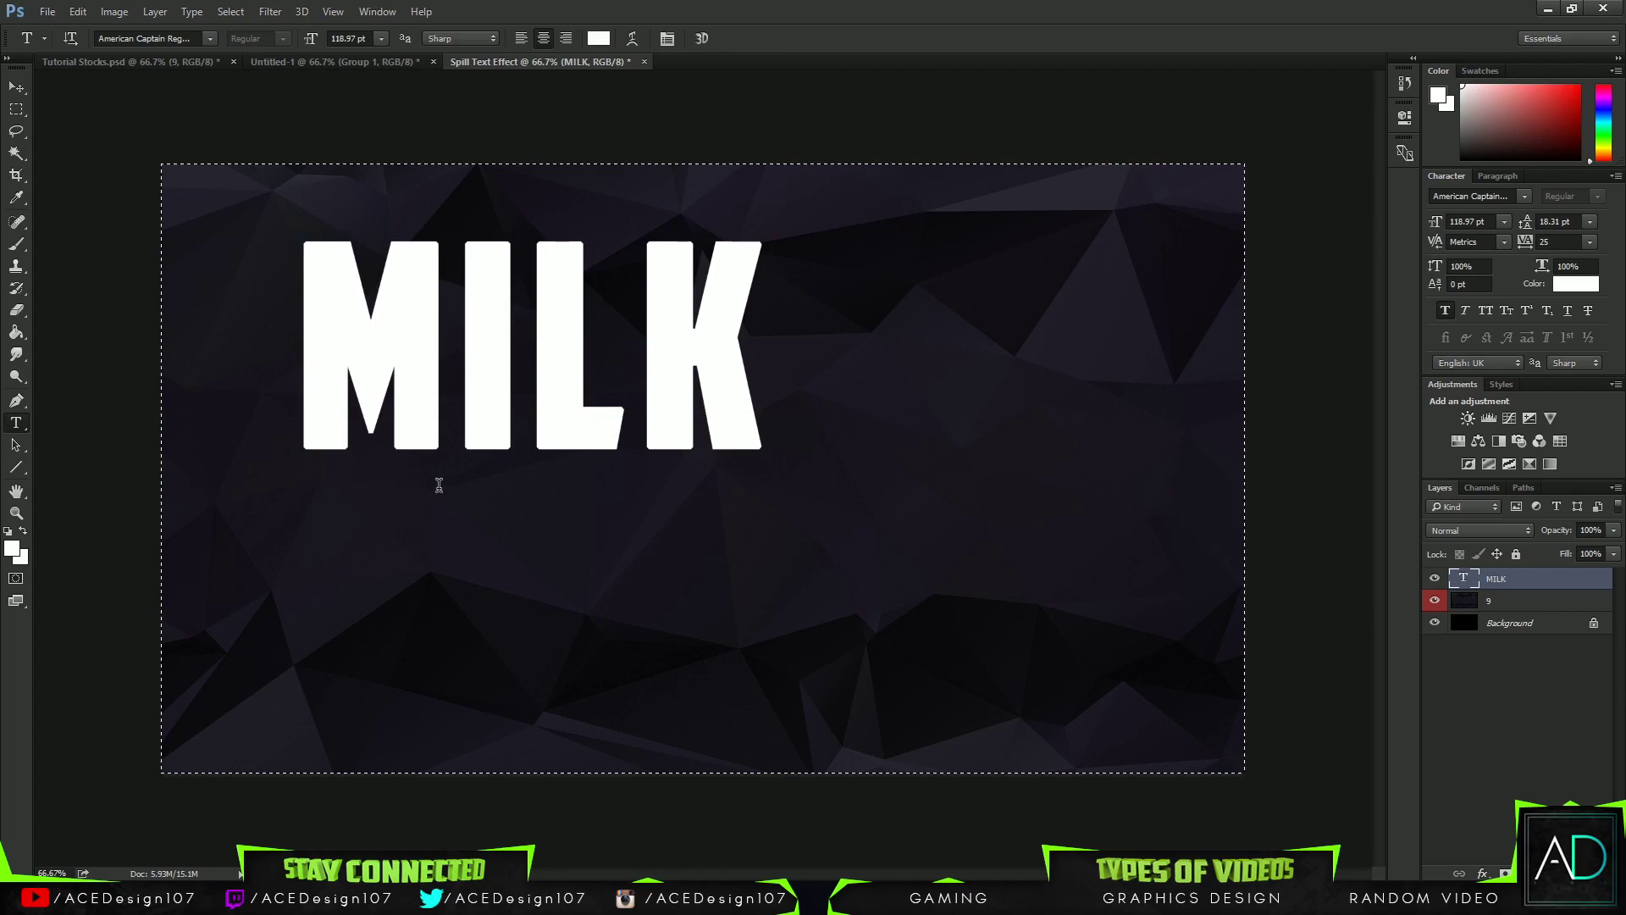
pyautogui.press('v')
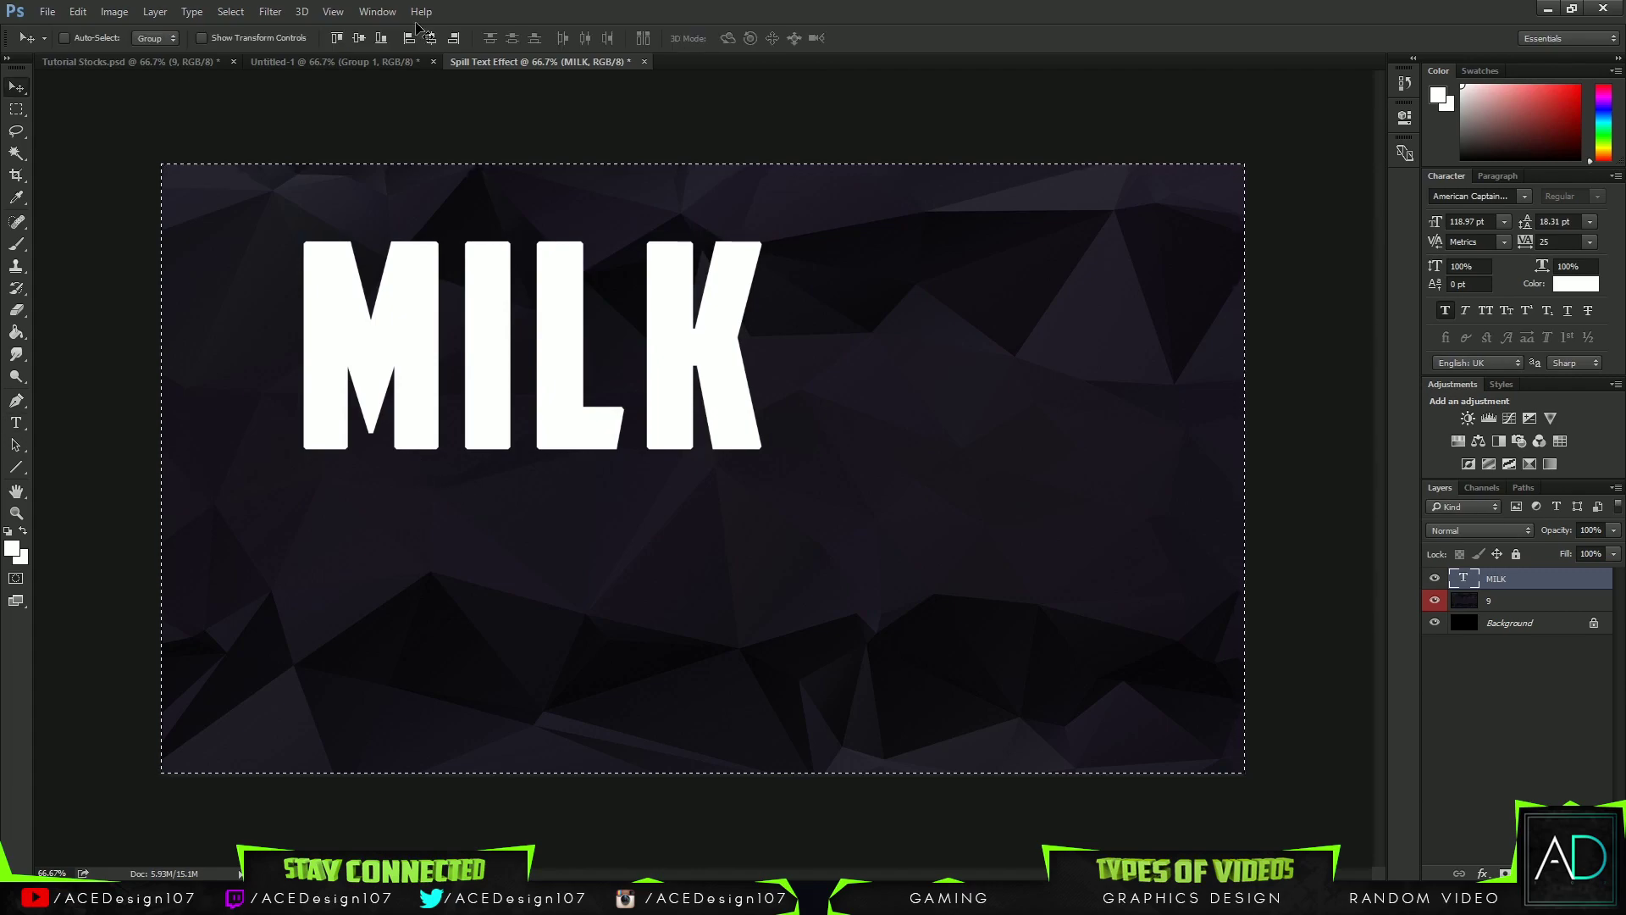
pyautogui.click(358, 37)
pyautogui.click(431, 37)
pyautogui.hotkey('ctrl', 'd')
pyautogui.moveTo(410, 174); pyautogui.dragTo(391, 212)
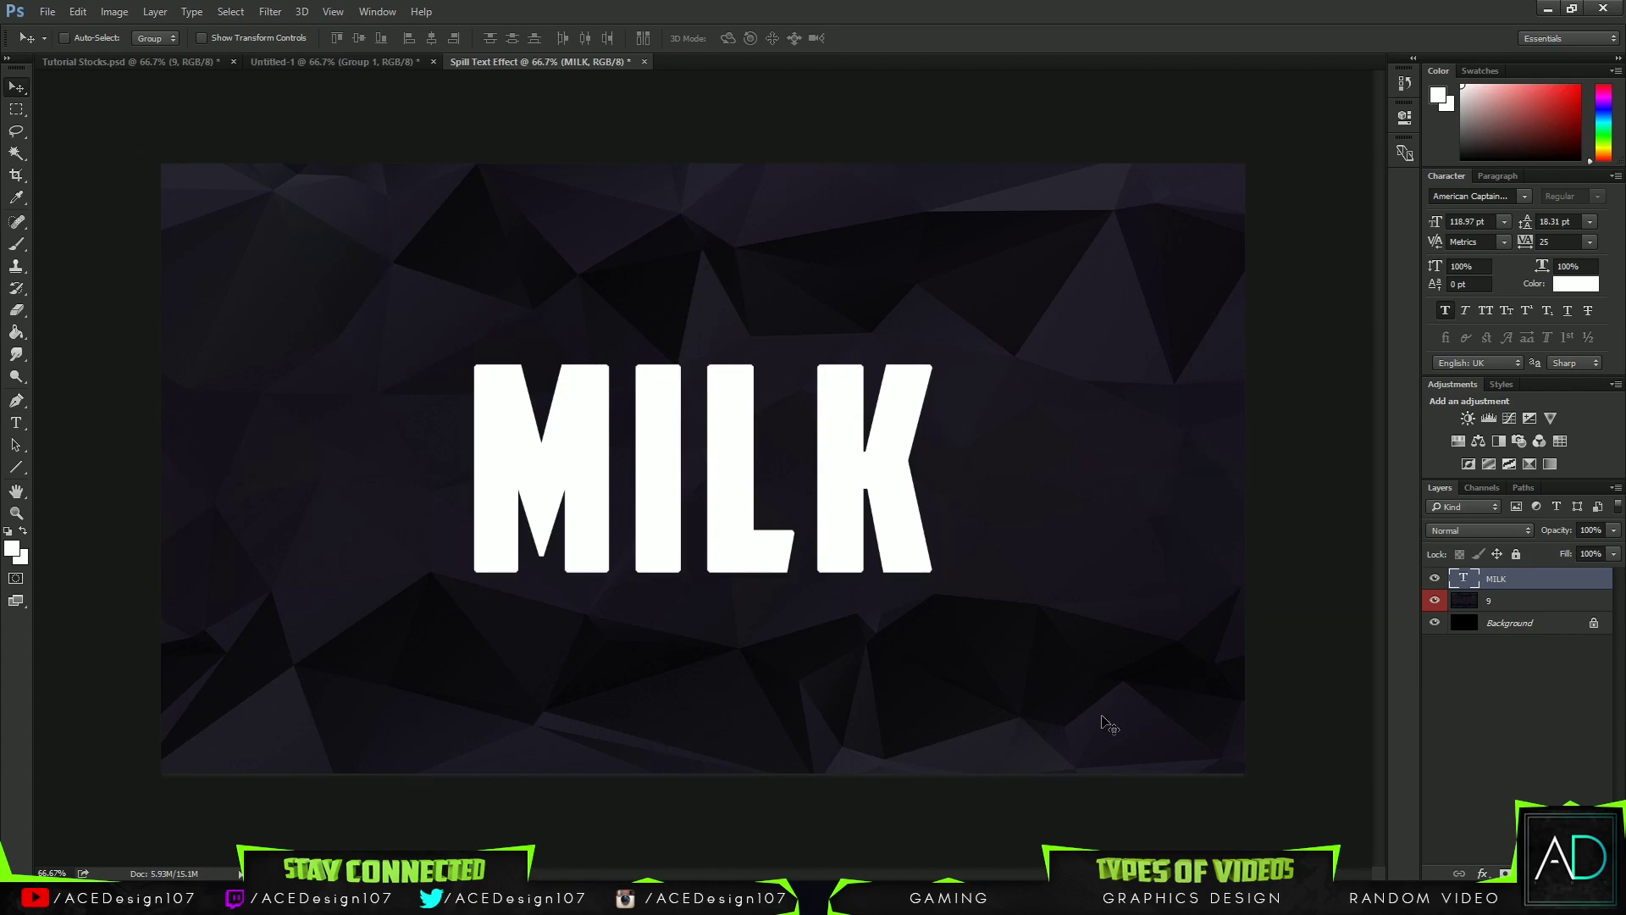
# Step: Choose the Smudge Tool and duplicate the MILK text layer
pyautogui.click(15, 353)
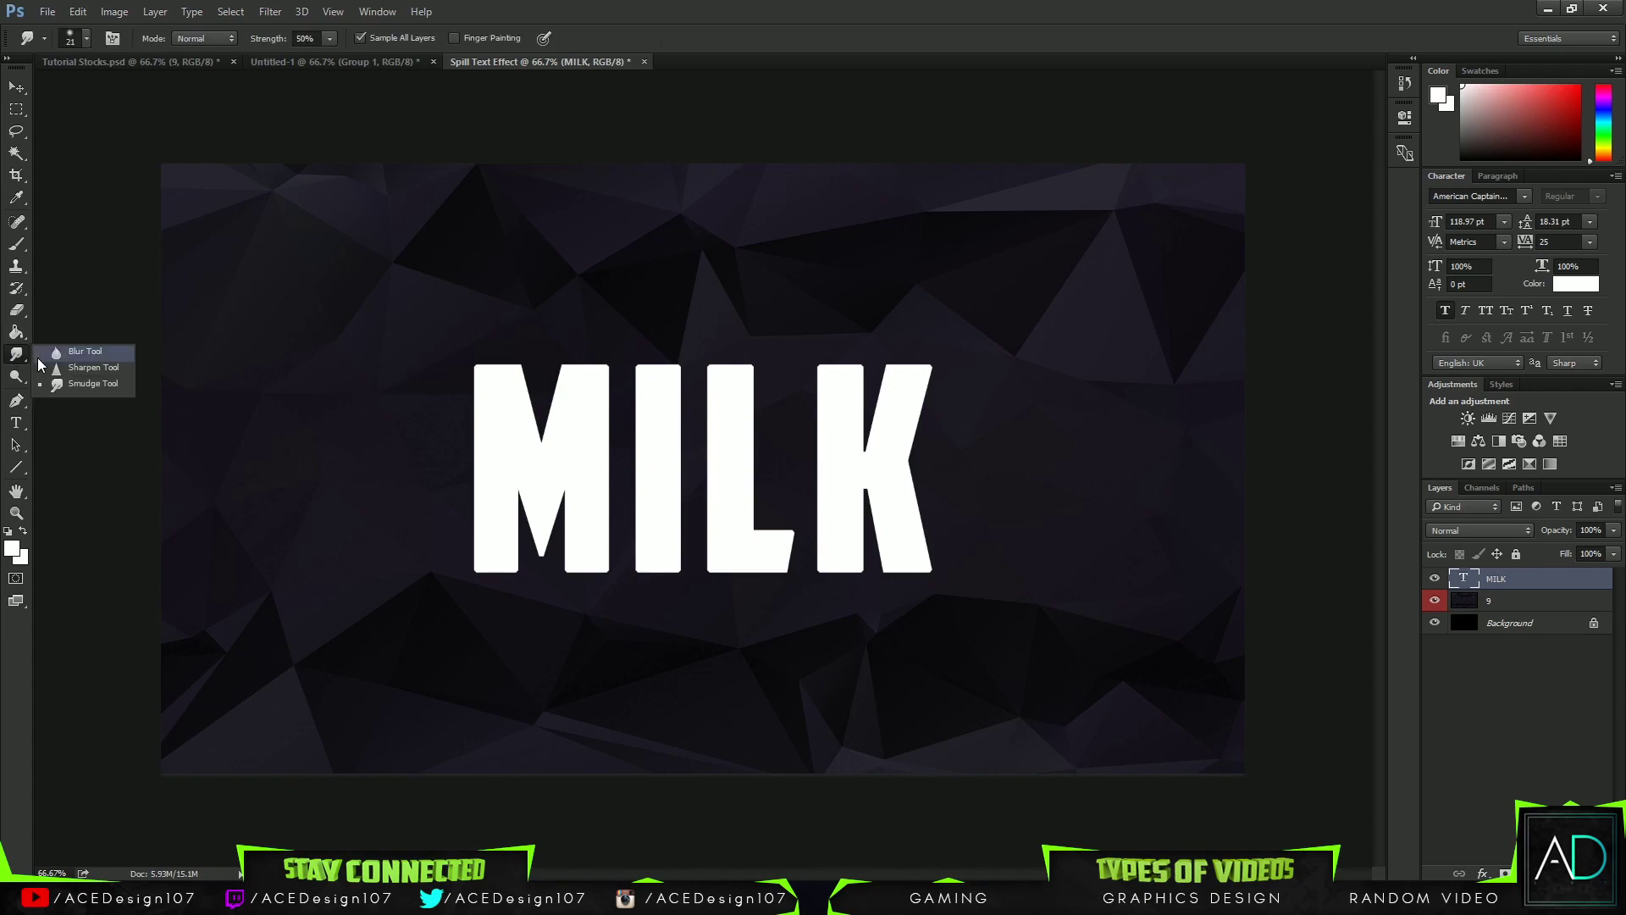
pyautogui.click(38, 358)
pyautogui.click(17, 358)
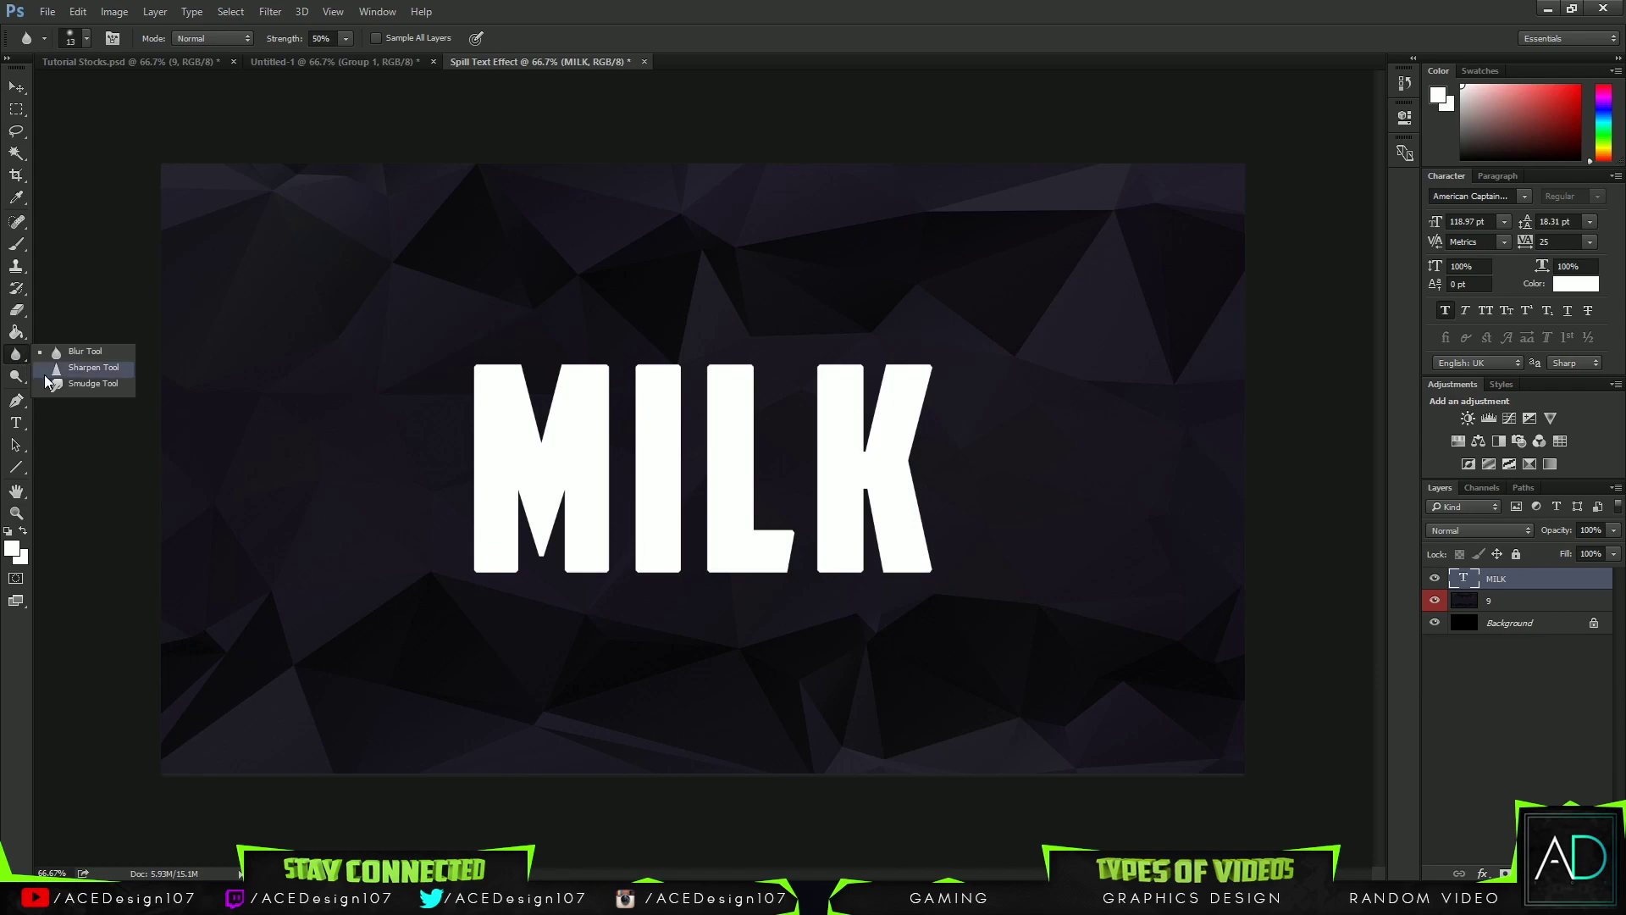
pyautogui.click(85, 384)
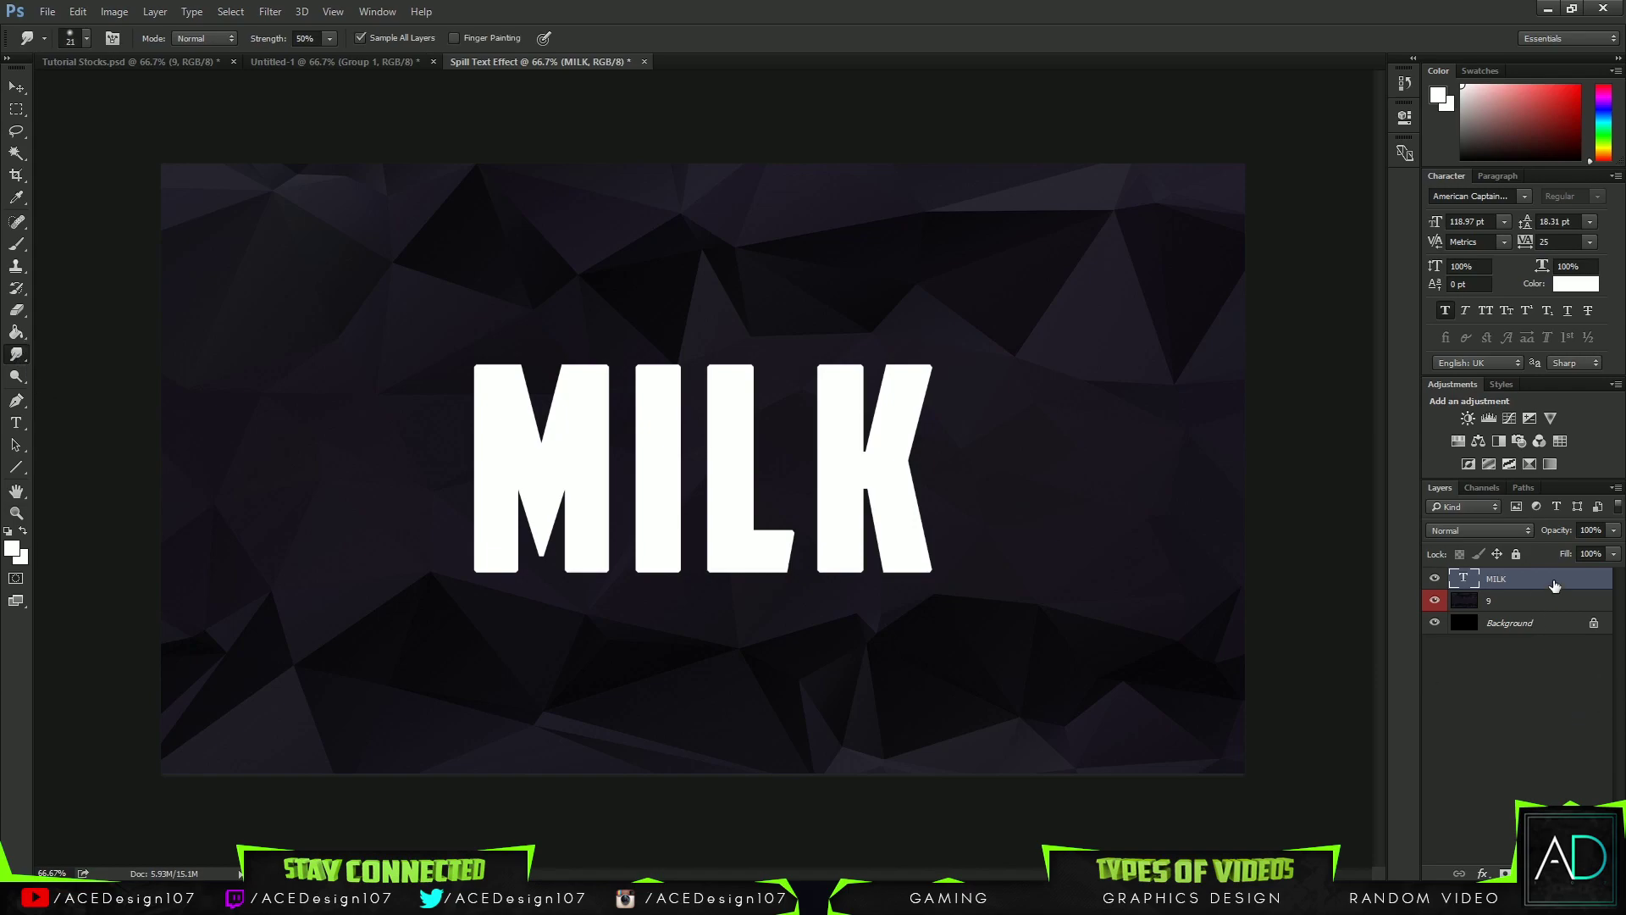
pyautogui.hotkey('ctrl', 'j')
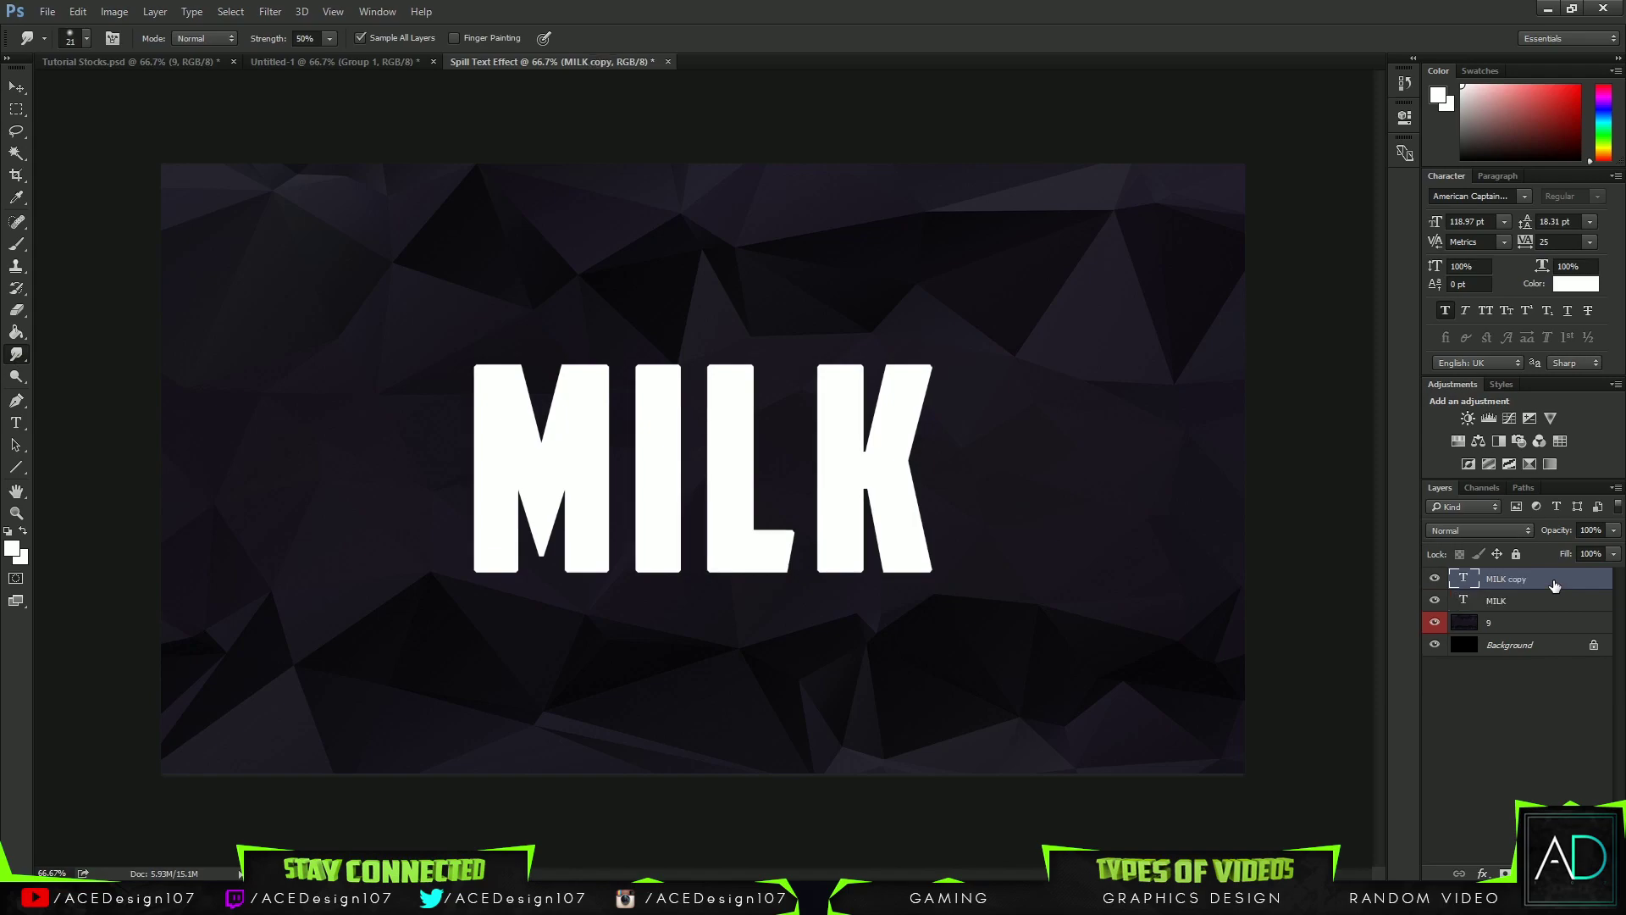
# Step: Move the MILK copy layer beneath the MILK layer, hide it, and remove the red colour label from layer 9
pyautogui.moveTo(1555, 584); pyautogui.dragTo(1516, 610)
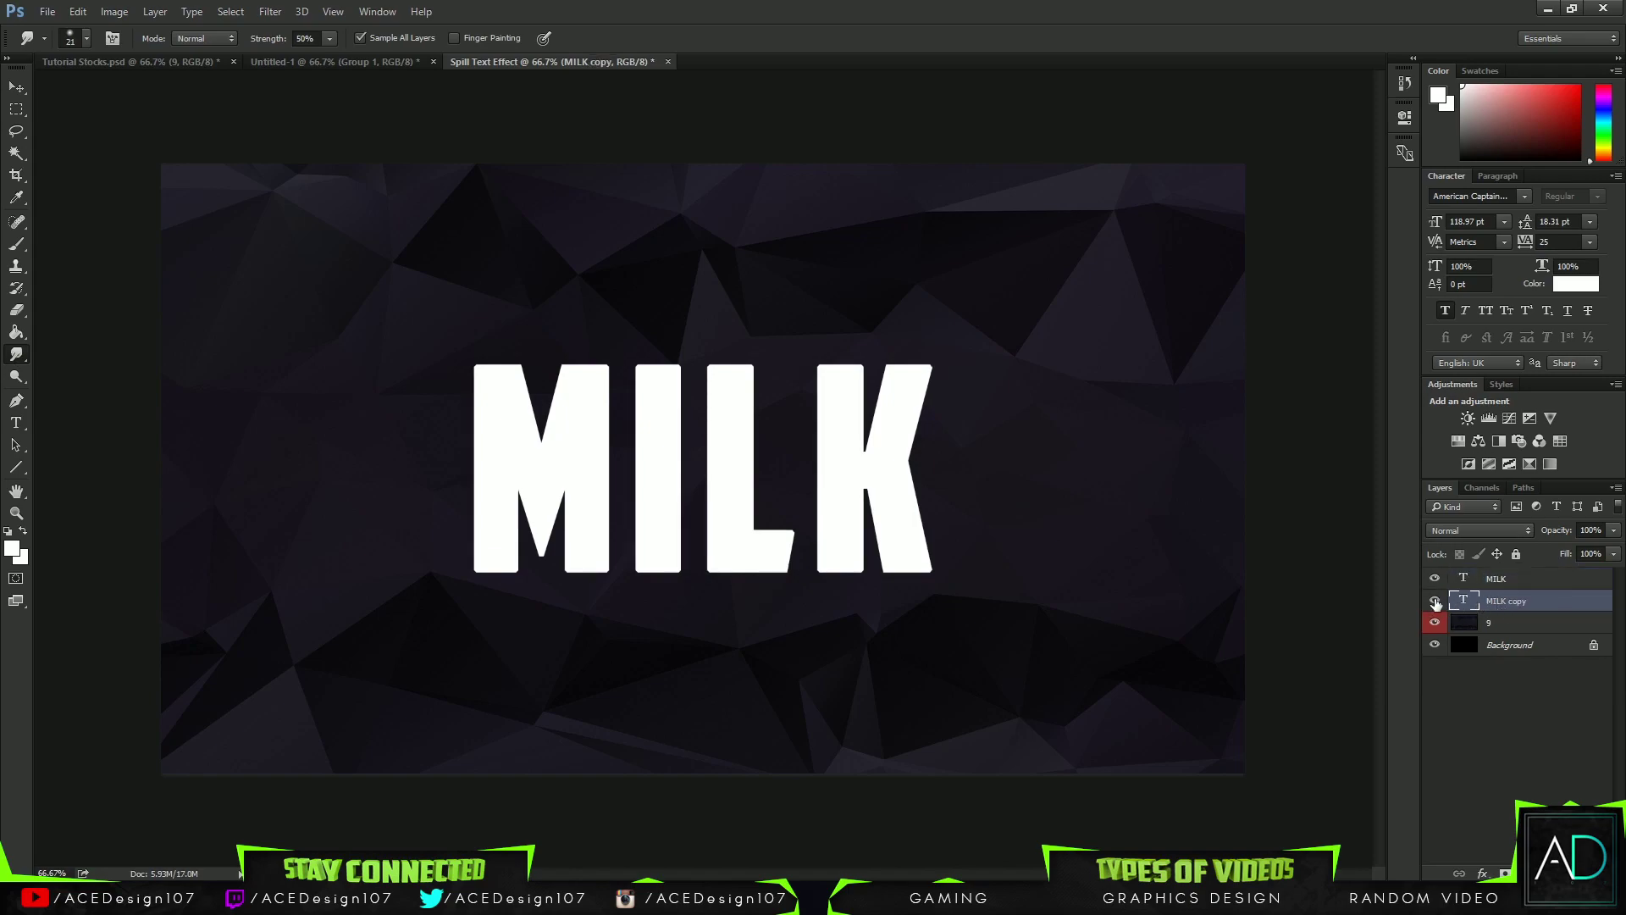
pyautogui.rightClick(1540, 624)
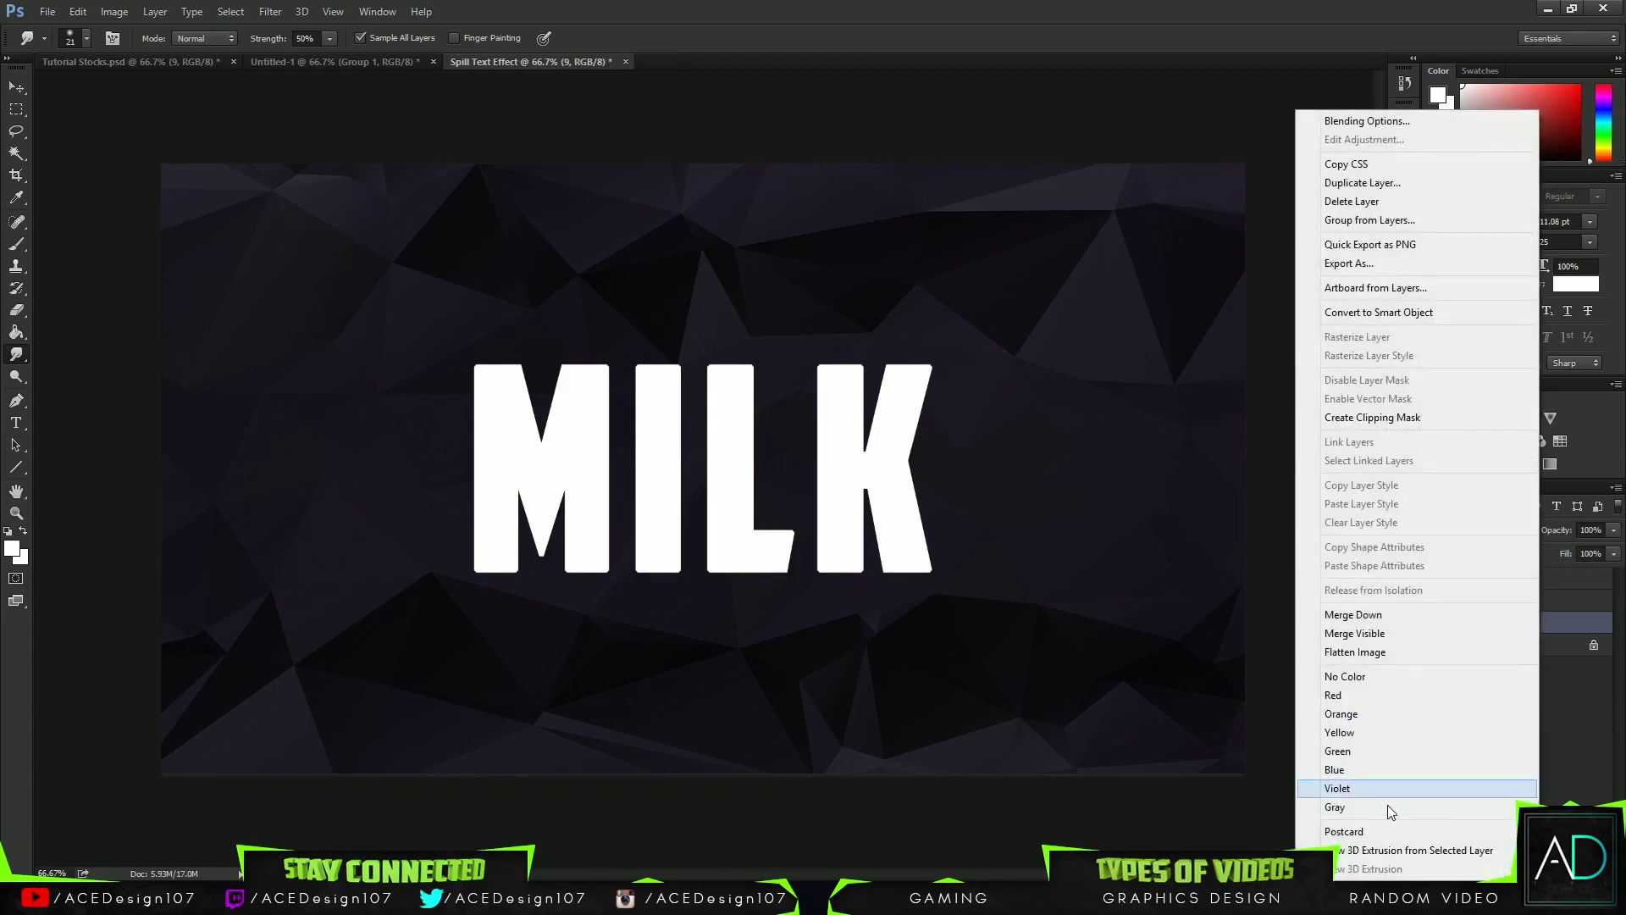
pyautogui.click(1344, 676)
pyautogui.click(1543, 584)
pyautogui.rightClick(1543, 585)
pyautogui.click(1579, 588)
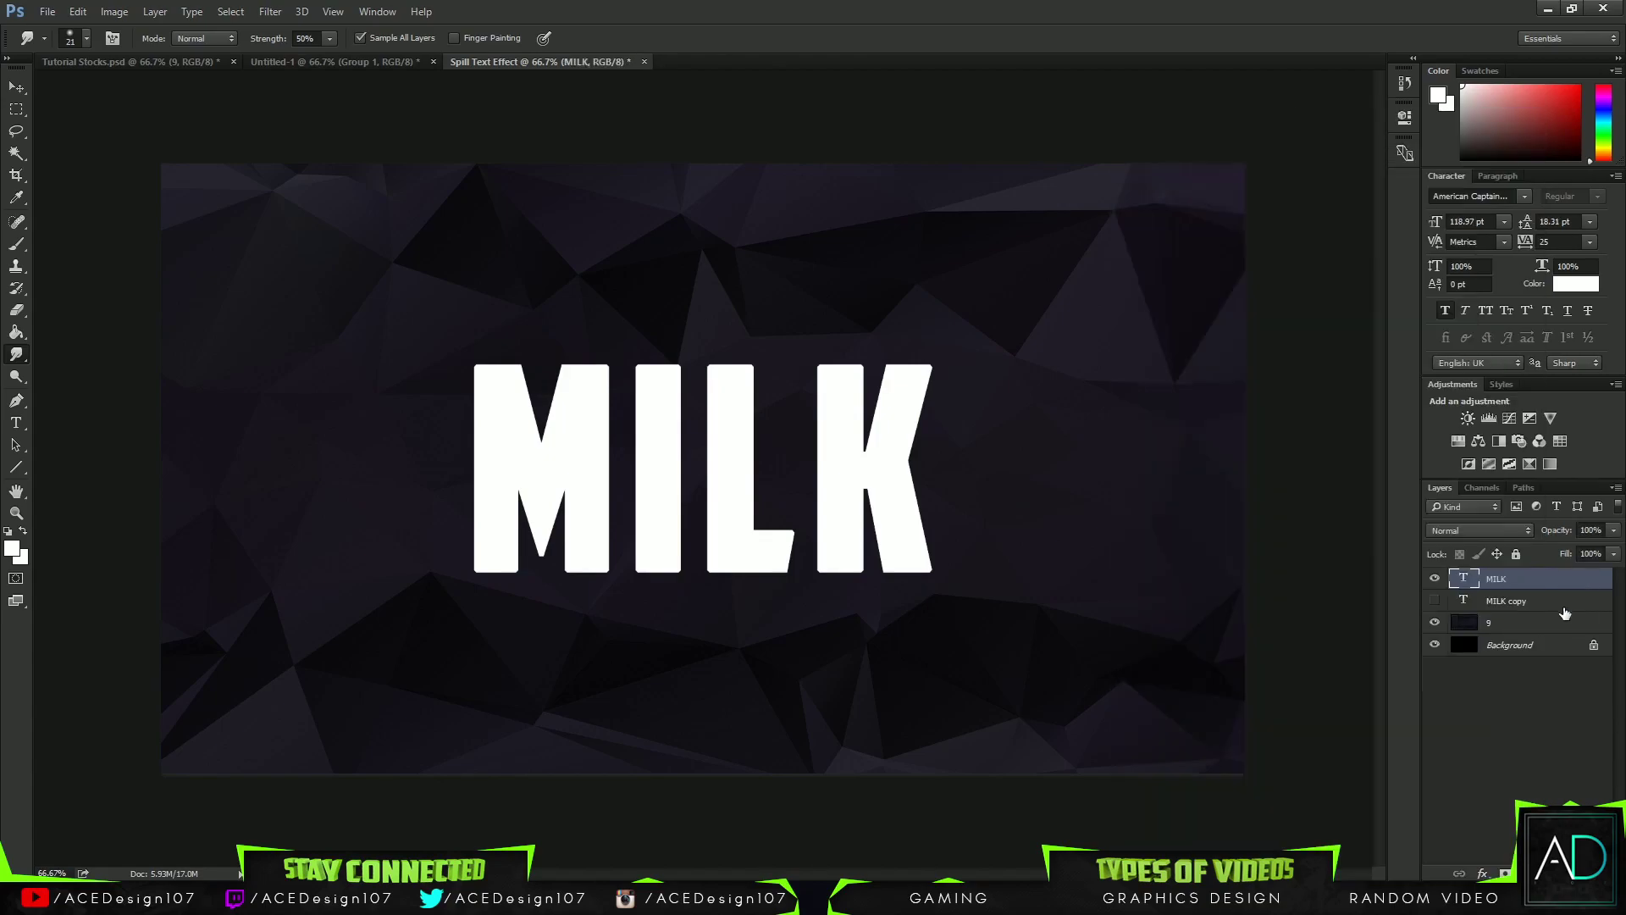
# Step: Group the MILK copy layer with layer 9 and name the group Background
pyautogui.click(1525, 600)
pyautogui.keyDown('shift'); pyautogui.click(1555, 625); pyautogui.keyUp('shift')
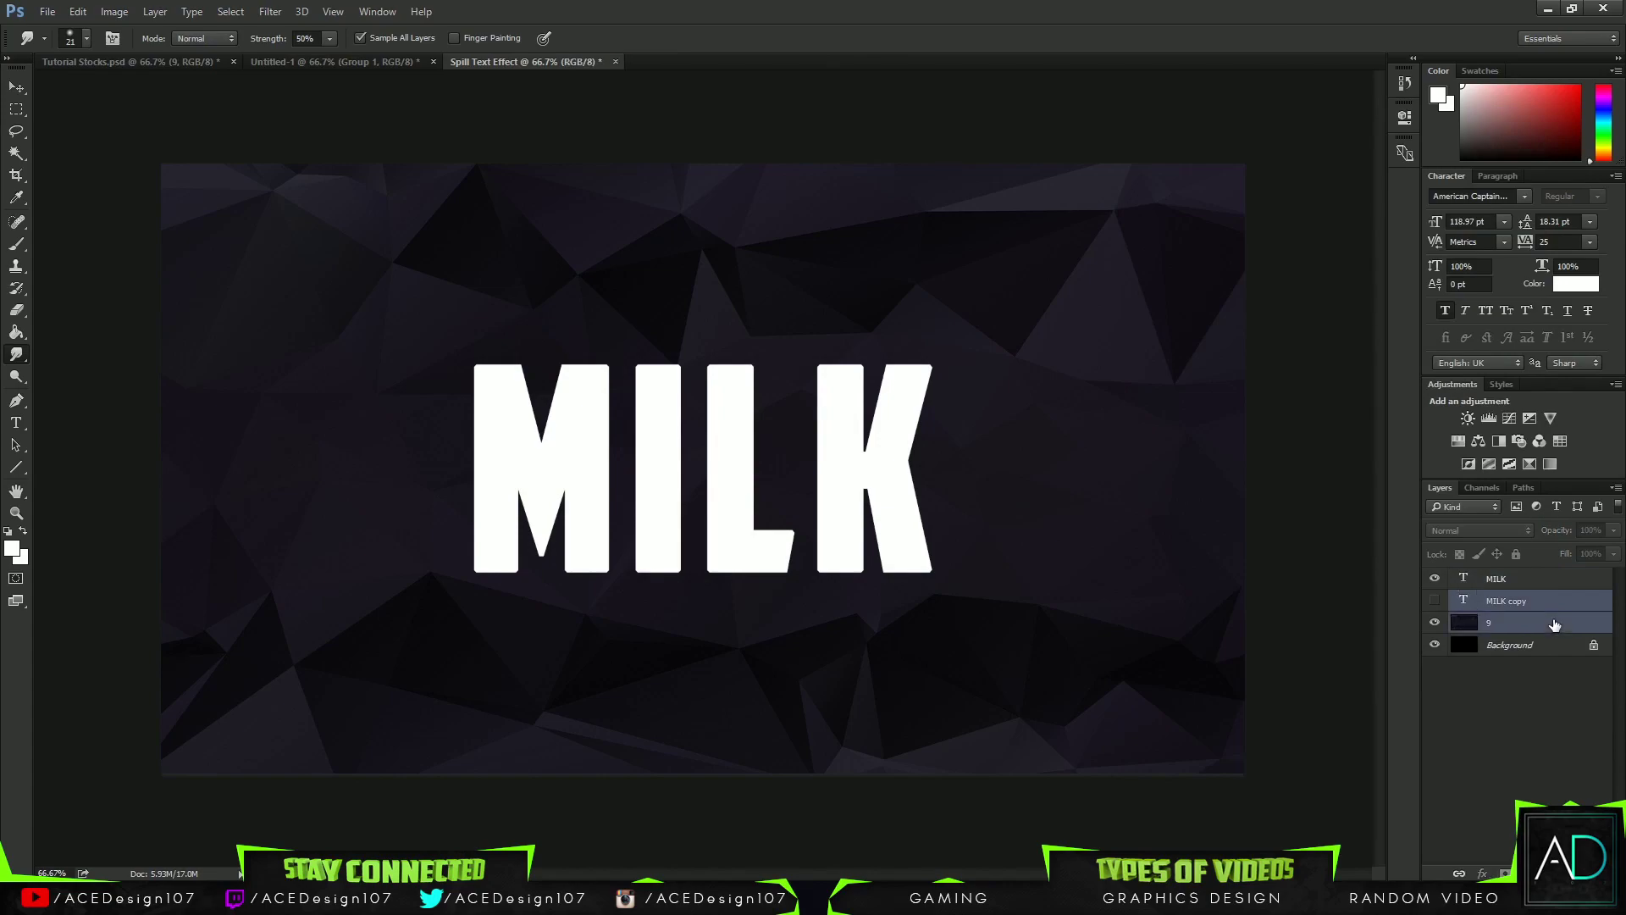
pyautogui.hotkey('ctrl', 'g')
pyautogui.doubleClick(1500, 600)
pyautogui.write('Ba')
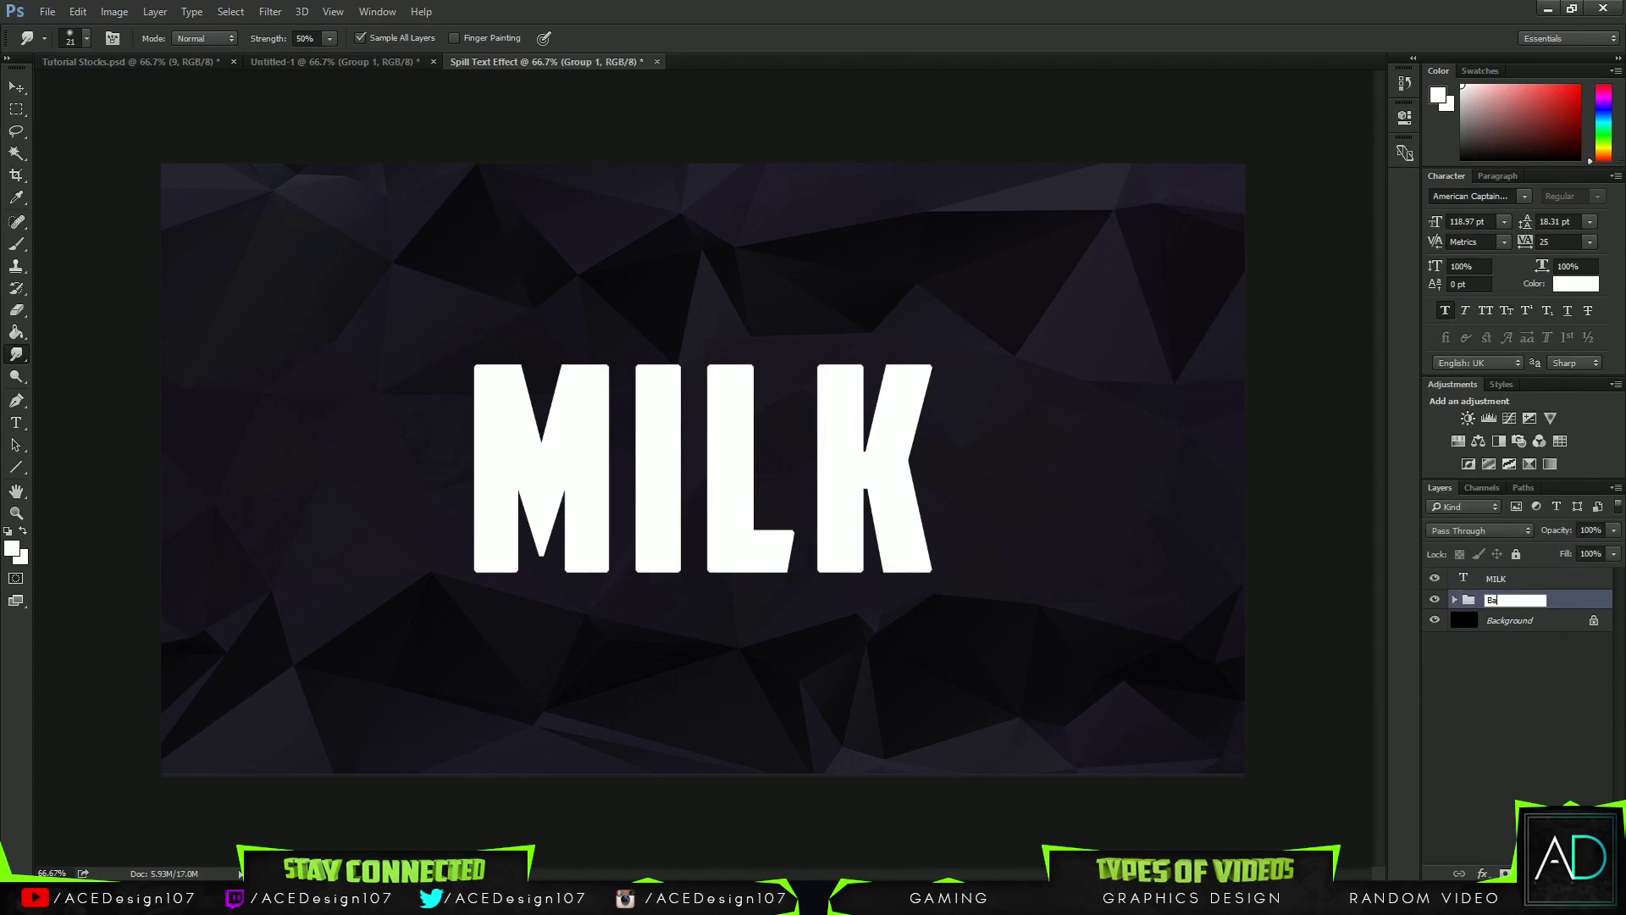
pyautogui.write('ckground')
pyautogui.press('Return')
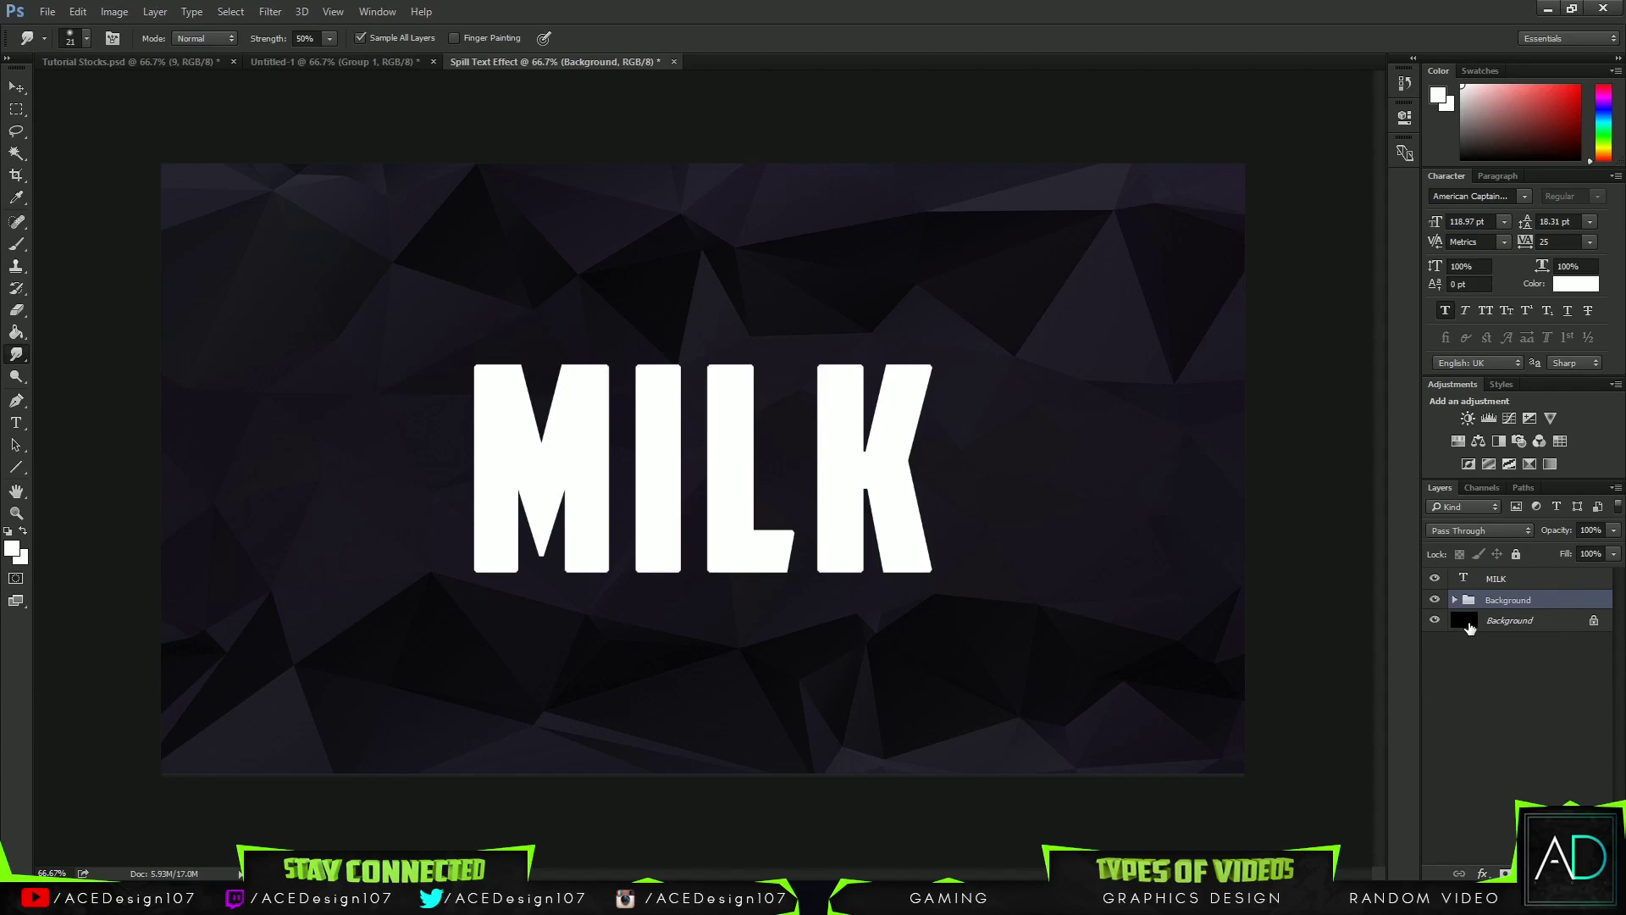
# Step: Show the Splash19 layer from the Liquid group in Tutorial Stocks.psd and choose the Move Tool
pyautogui.click(1545, 583)
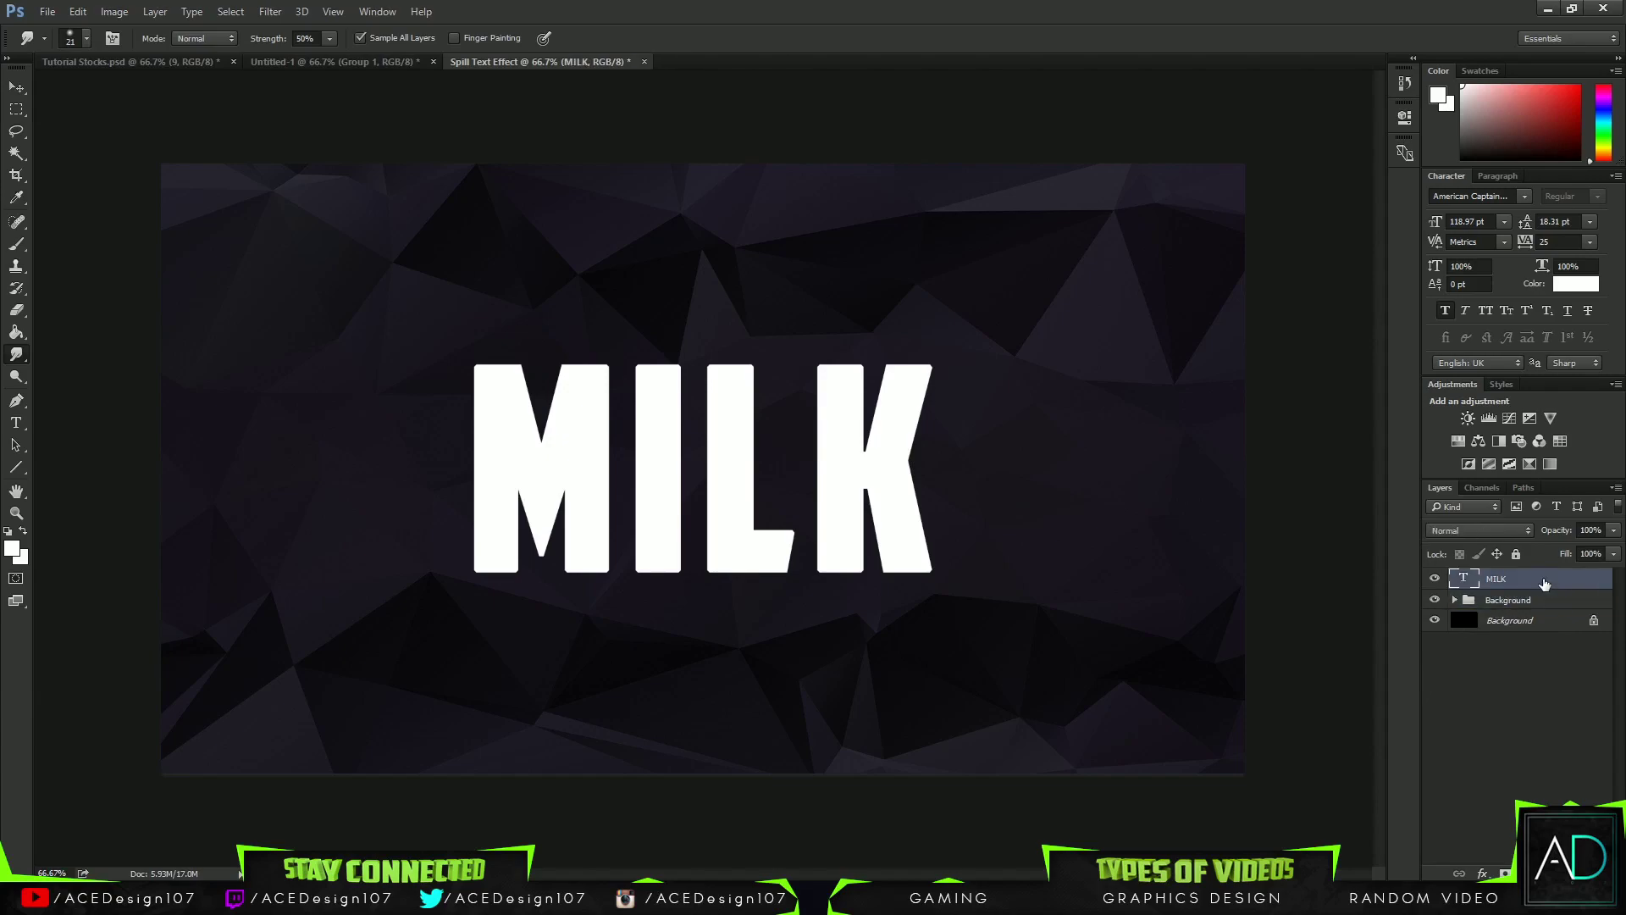
pyautogui.click(157, 61)
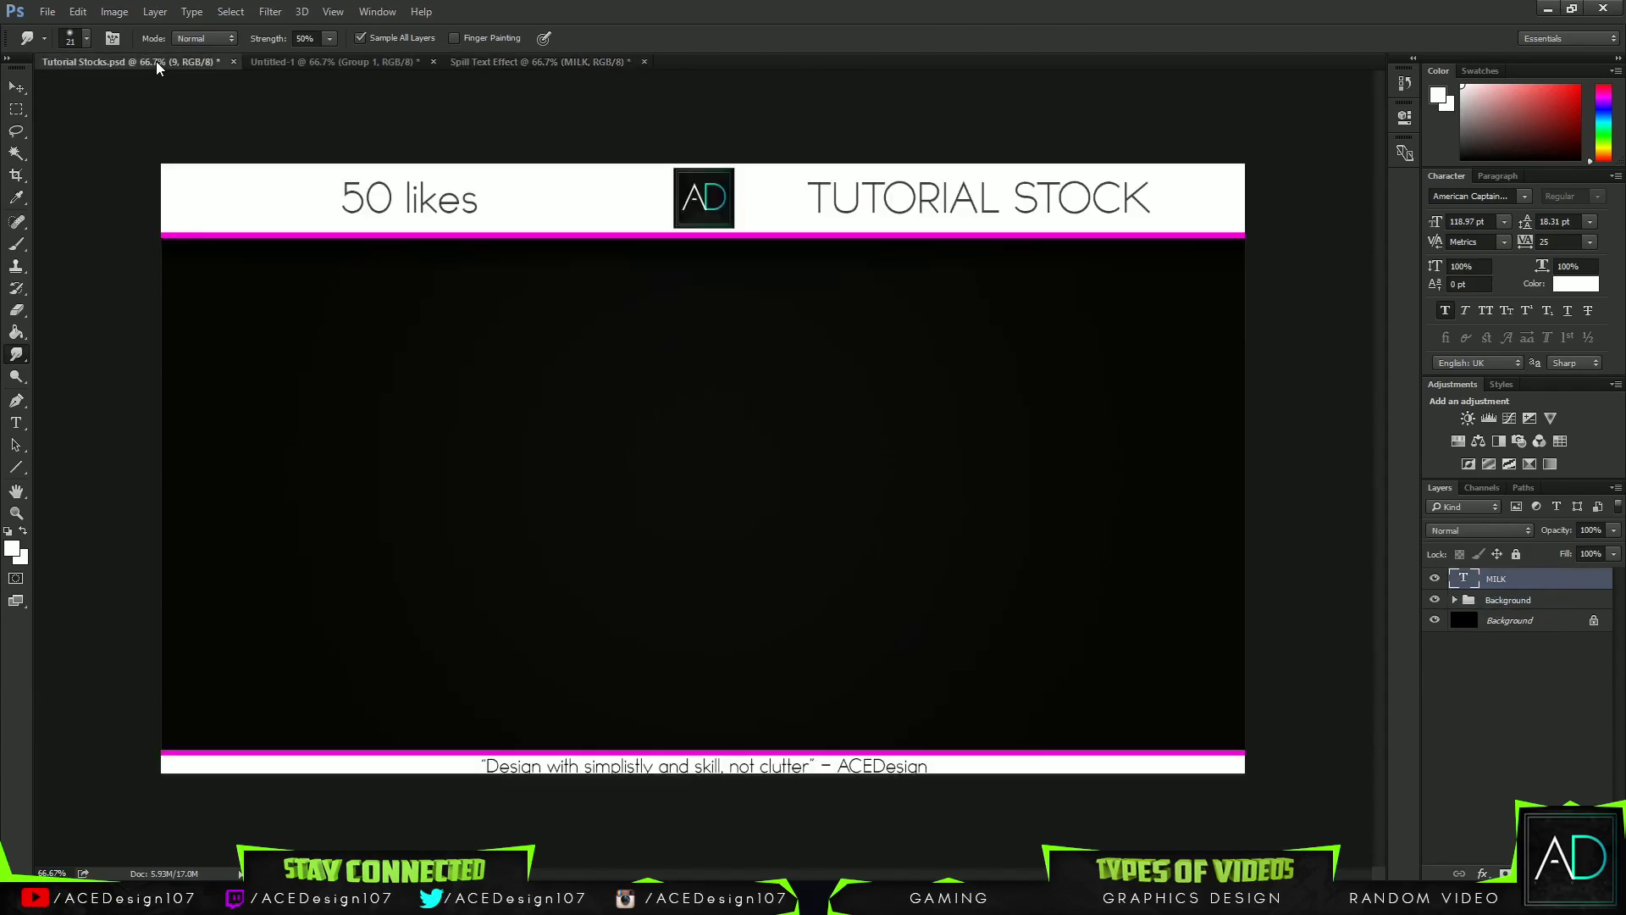
pyautogui.click(1455, 598)
pyautogui.click(1454, 578)
pyautogui.click(1524, 598)
pyautogui.click(1434, 598)
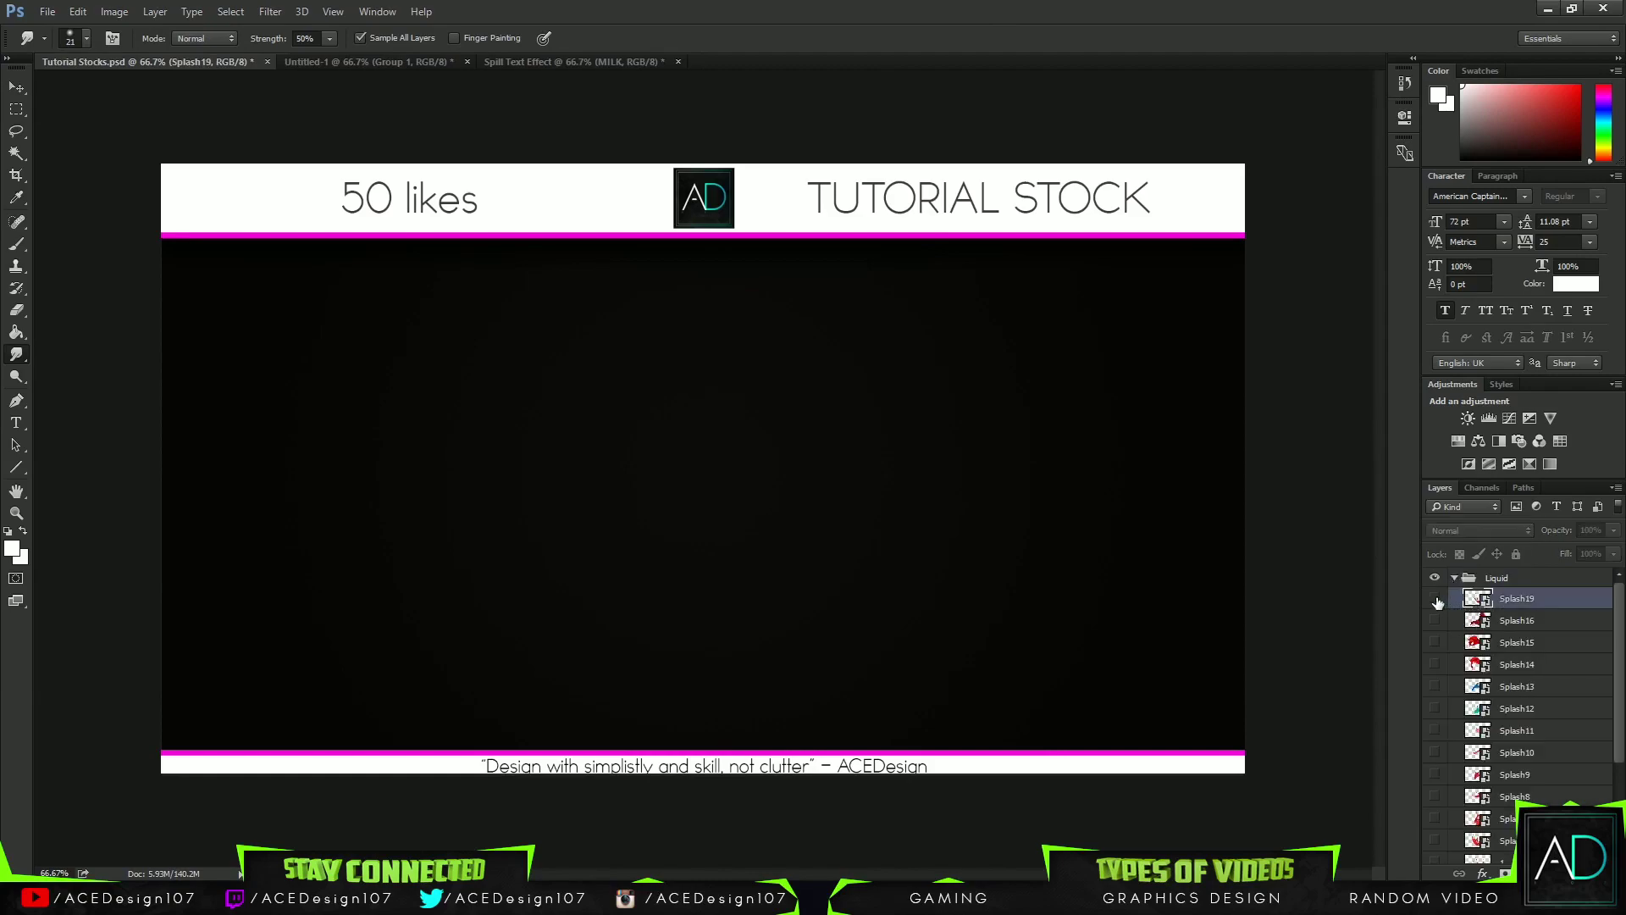
pyautogui.click(1434, 598)
pyautogui.click(1540, 621)
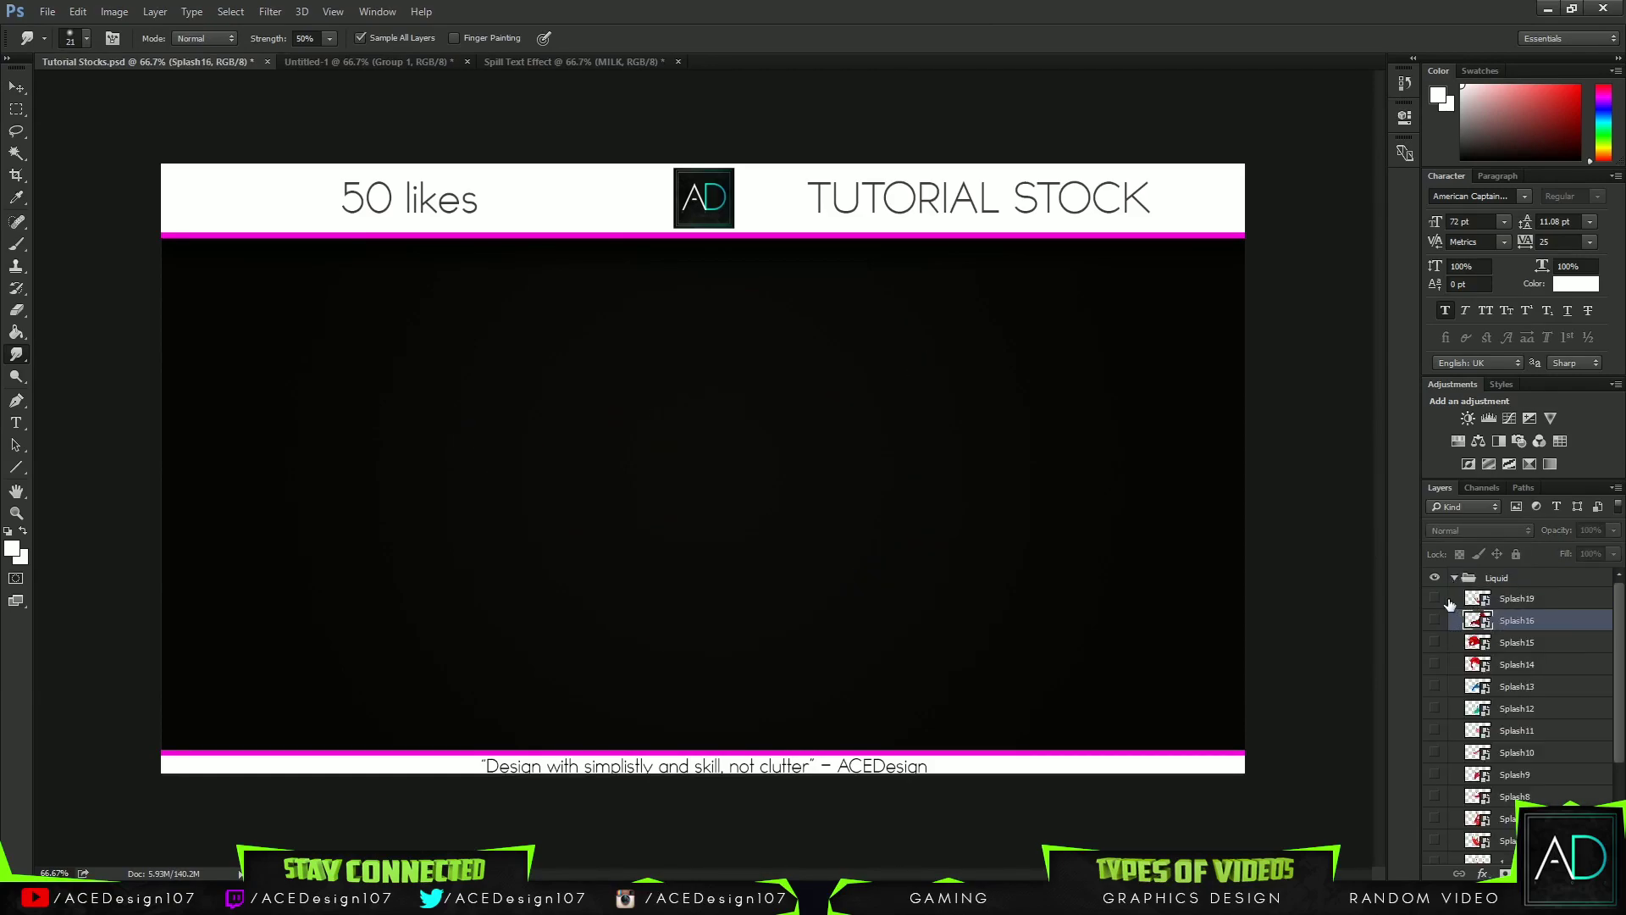
pyautogui.click(1524, 598)
pyautogui.click(1434, 597)
pyautogui.press('v')
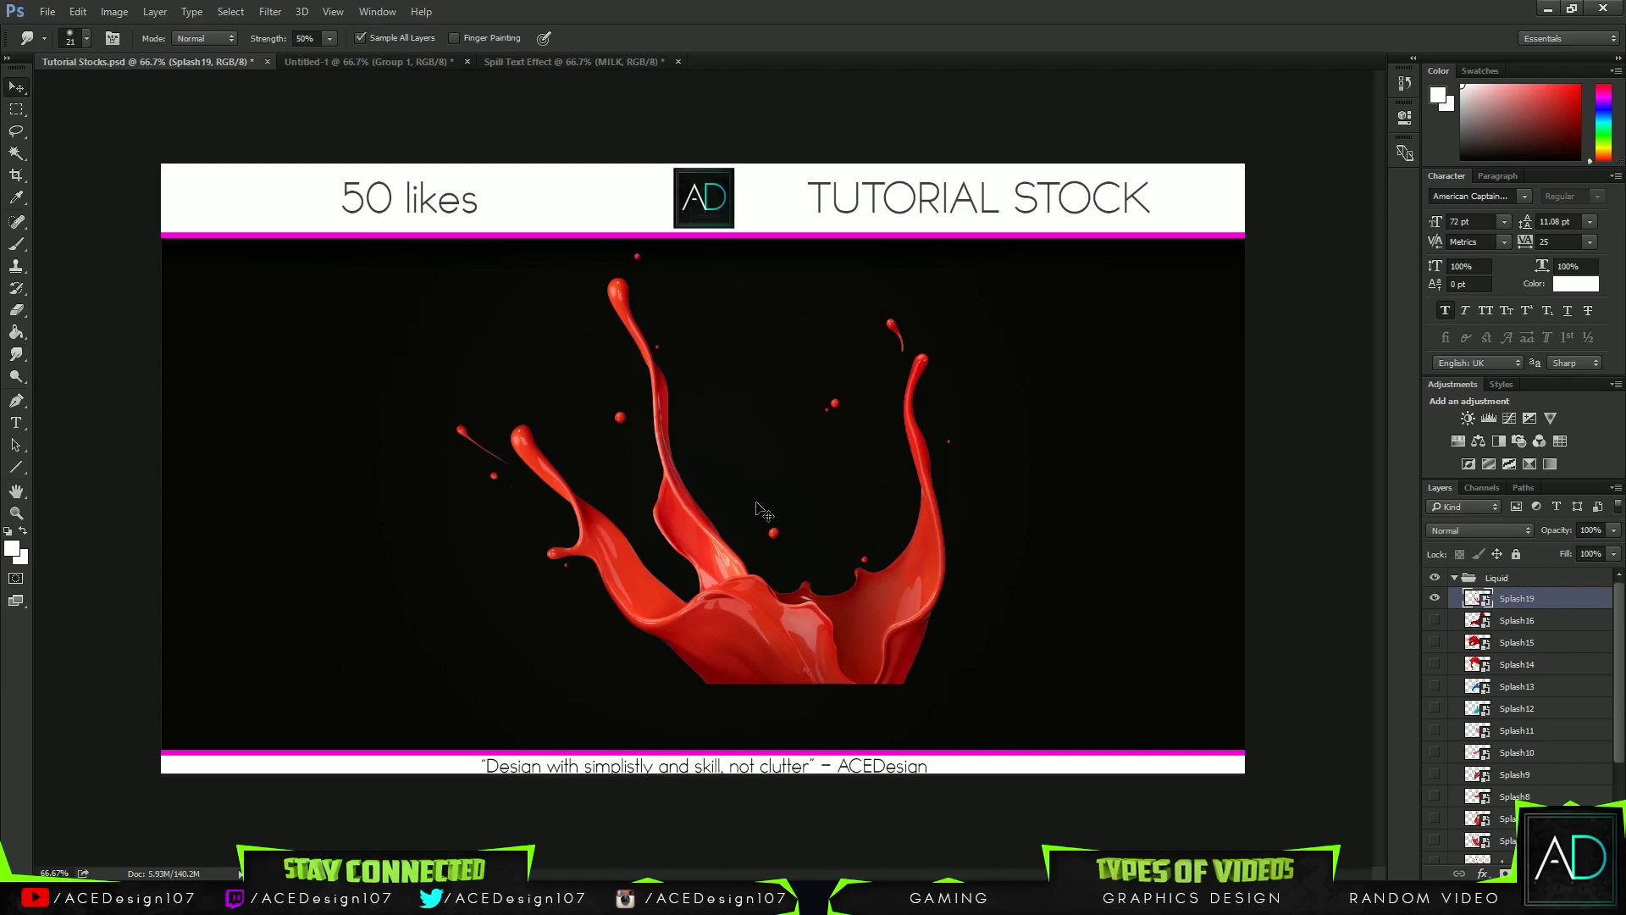
# Step: Bring Splash19 into the Spill Text Effect document, scale it to about 6.6%, and place it above the M's left stem
pyautogui.moveTo(700, 575)
pyautogui.mouseDown()
pyautogui.moveTo(546, 112)
pyautogui.moveTo(552, 64)
pyautogui.moveTo(597, 461)
pyautogui.moveTo(684, 353)
pyautogui.moveTo(854, 556)
pyautogui.mouseUp()
pyautogui.hotkey('ctrl', 't')
pyautogui.moveTo(949, 593); pyautogui.dragTo(561, 324)
pyautogui.moveTo(554, 246); pyautogui.dragTo(522, 339)
pyautogui.press('Right')
pyautogui.press('Right')
pyautogui.press('Right')
pyautogui.press('Right')
pyautogui.press('Right')
pyautogui.press('Right')
pyautogui.press('Return')
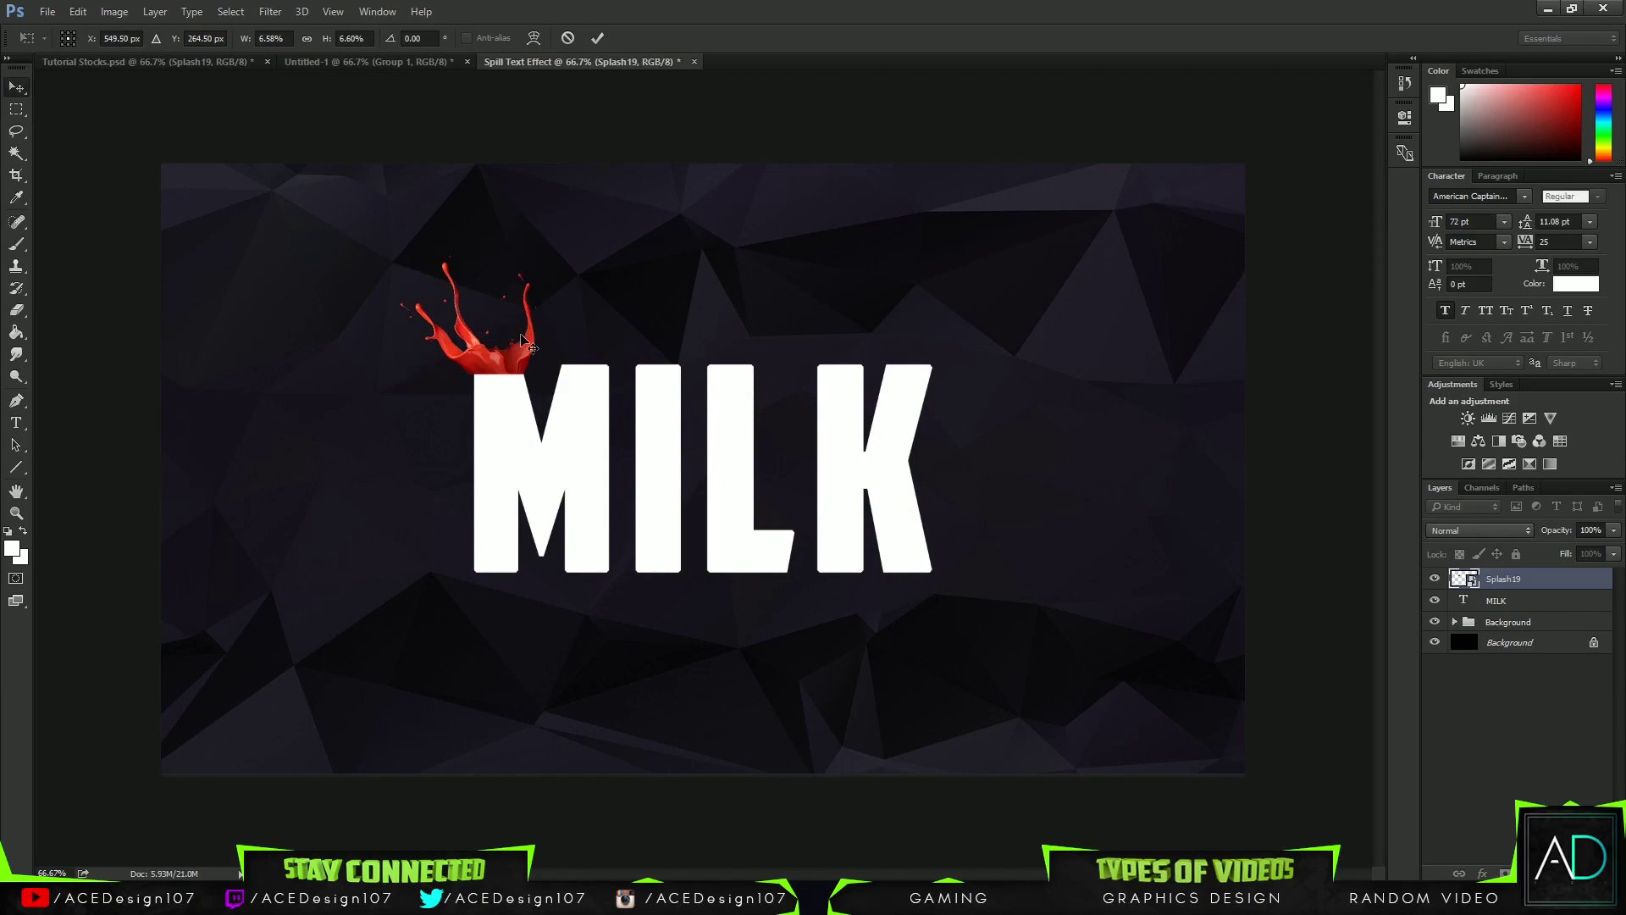
# Step: Shrink the red splash slightly and nudge it down onto the top of the M's left stem
pyautogui.hotkey('ctrl', 't')
pyautogui.moveTo(394, 375); pyautogui.dragTo(400, 370)
pyautogui.moveTo(518, 320); pyautogui.dragTo(519, 330)
pyautogui.press('Return')
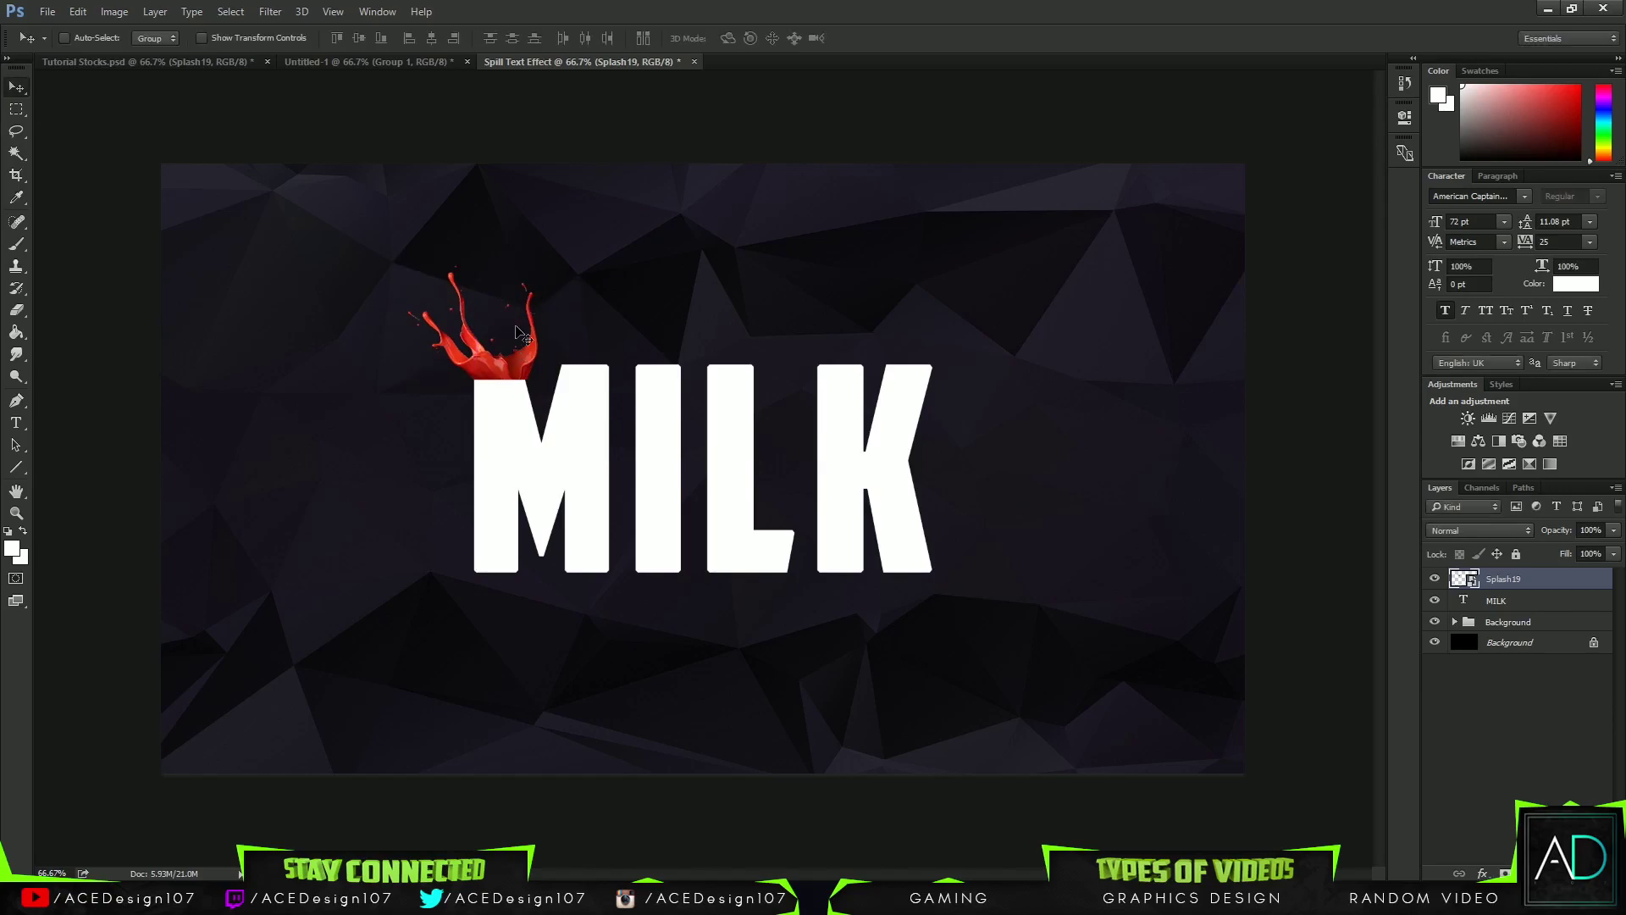
# Step: Scale the splash to 6.14% over the M's left stem and move its layer beneath the MILK layer
pyautogui.hotkey('ctrl', '+')
pyautogui.hotkey('ctrl', '+')
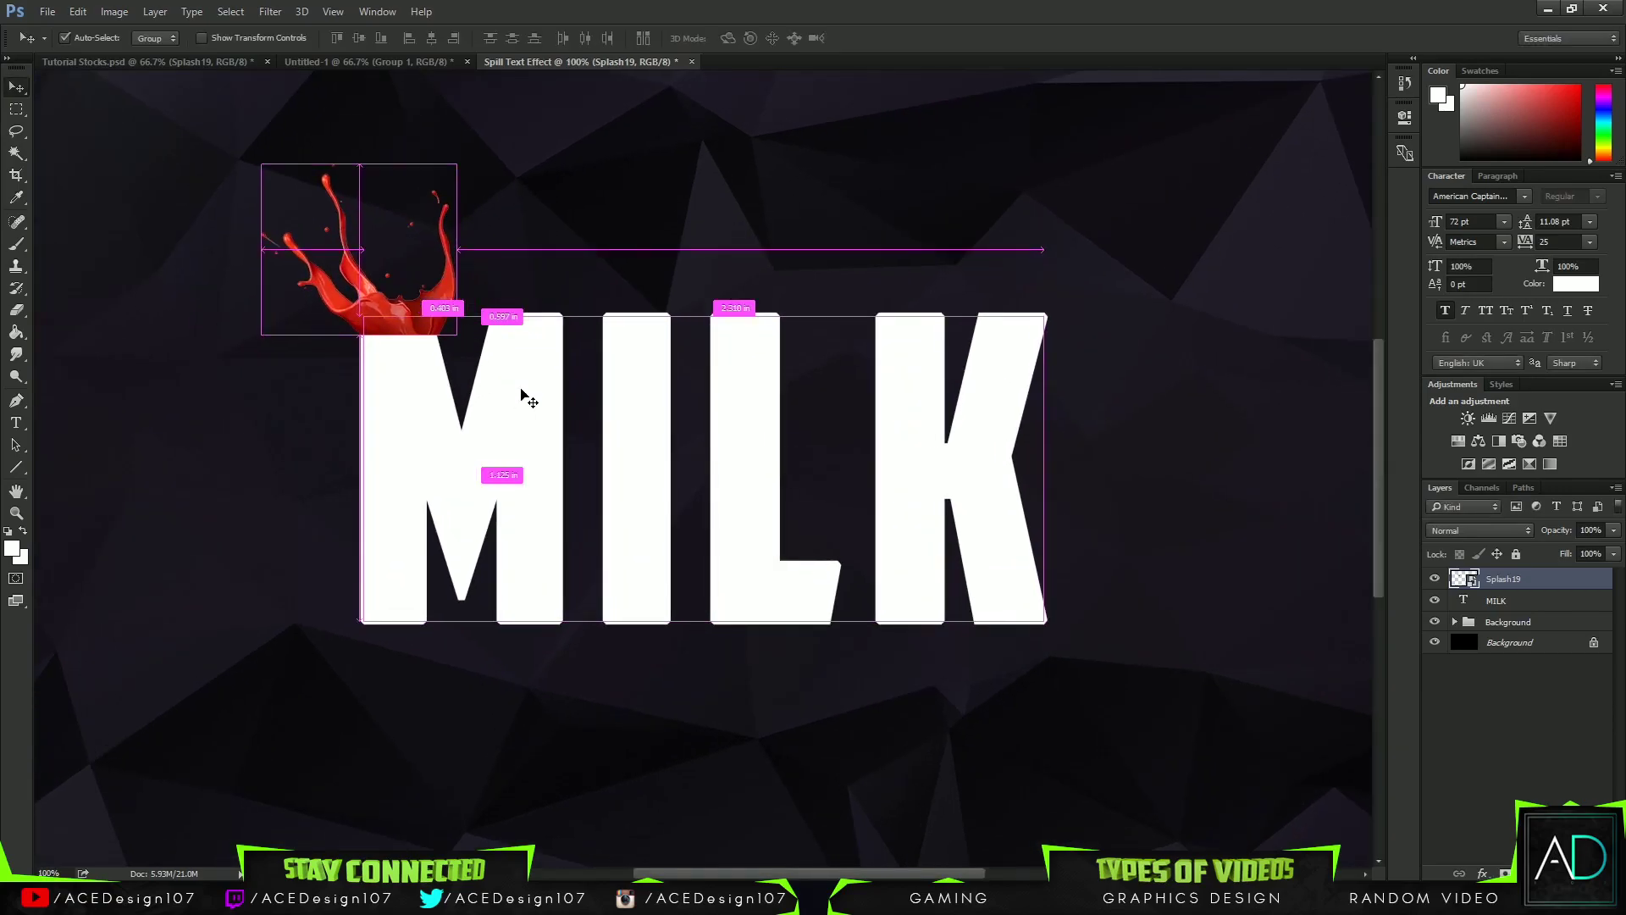
pyautogui.hotkey('ctrl', 't')
pyautogui.moveTo(448, 281); pyautogui.dragTo(465, 310)
pyautogui.moveTo(440, 251); pyautogui.dragTo(442, 265)
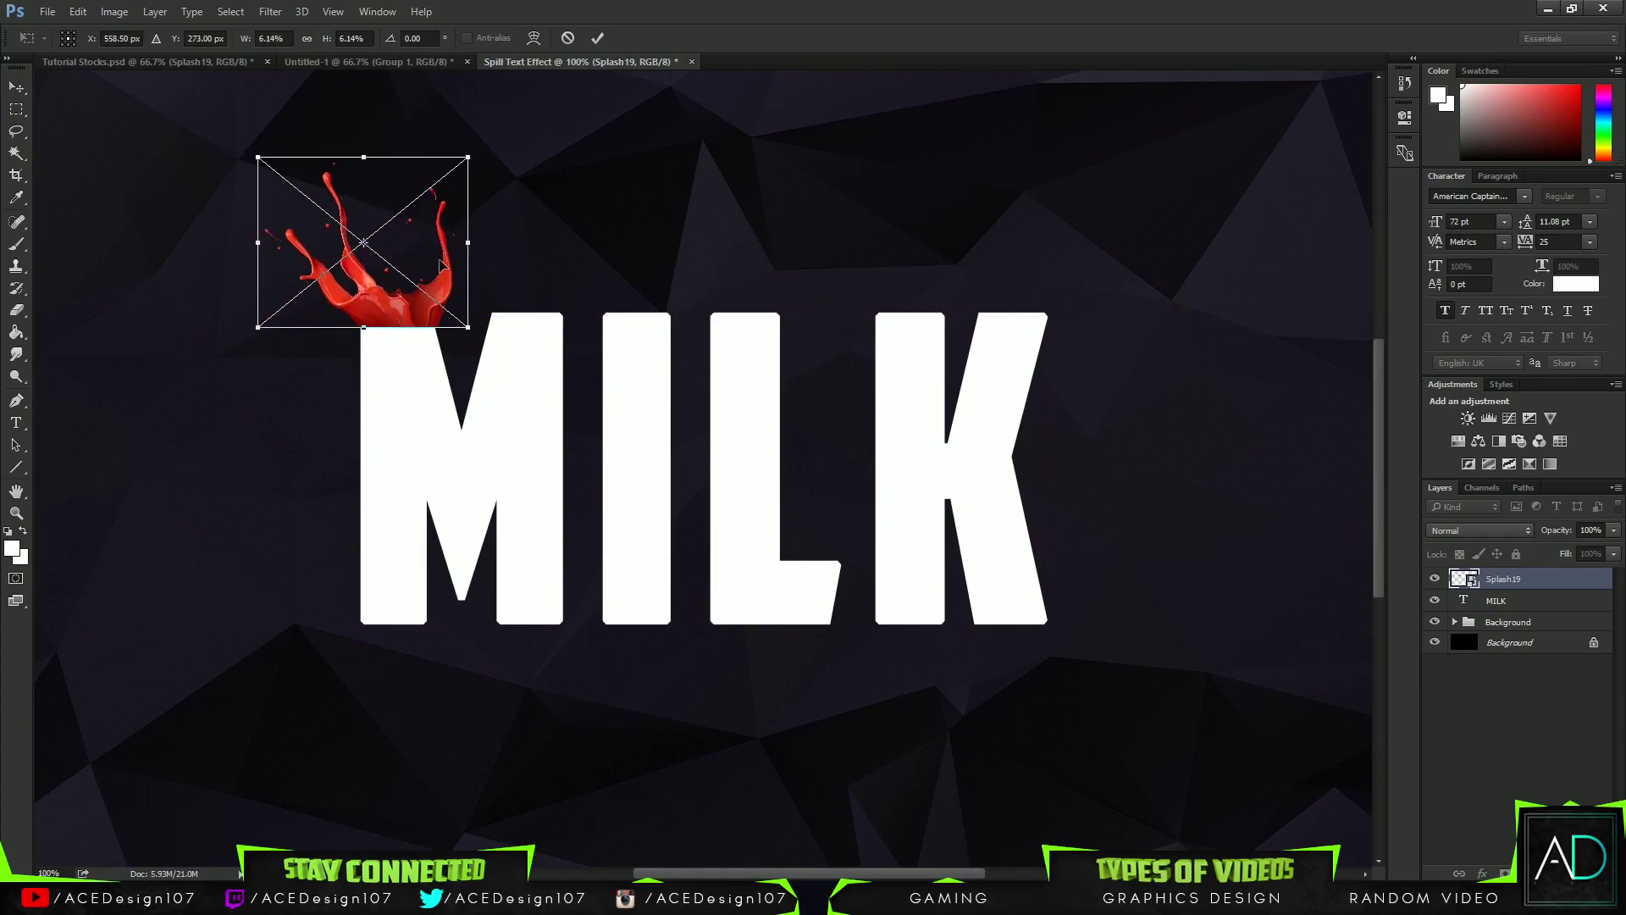
pyautogui.press('Return')
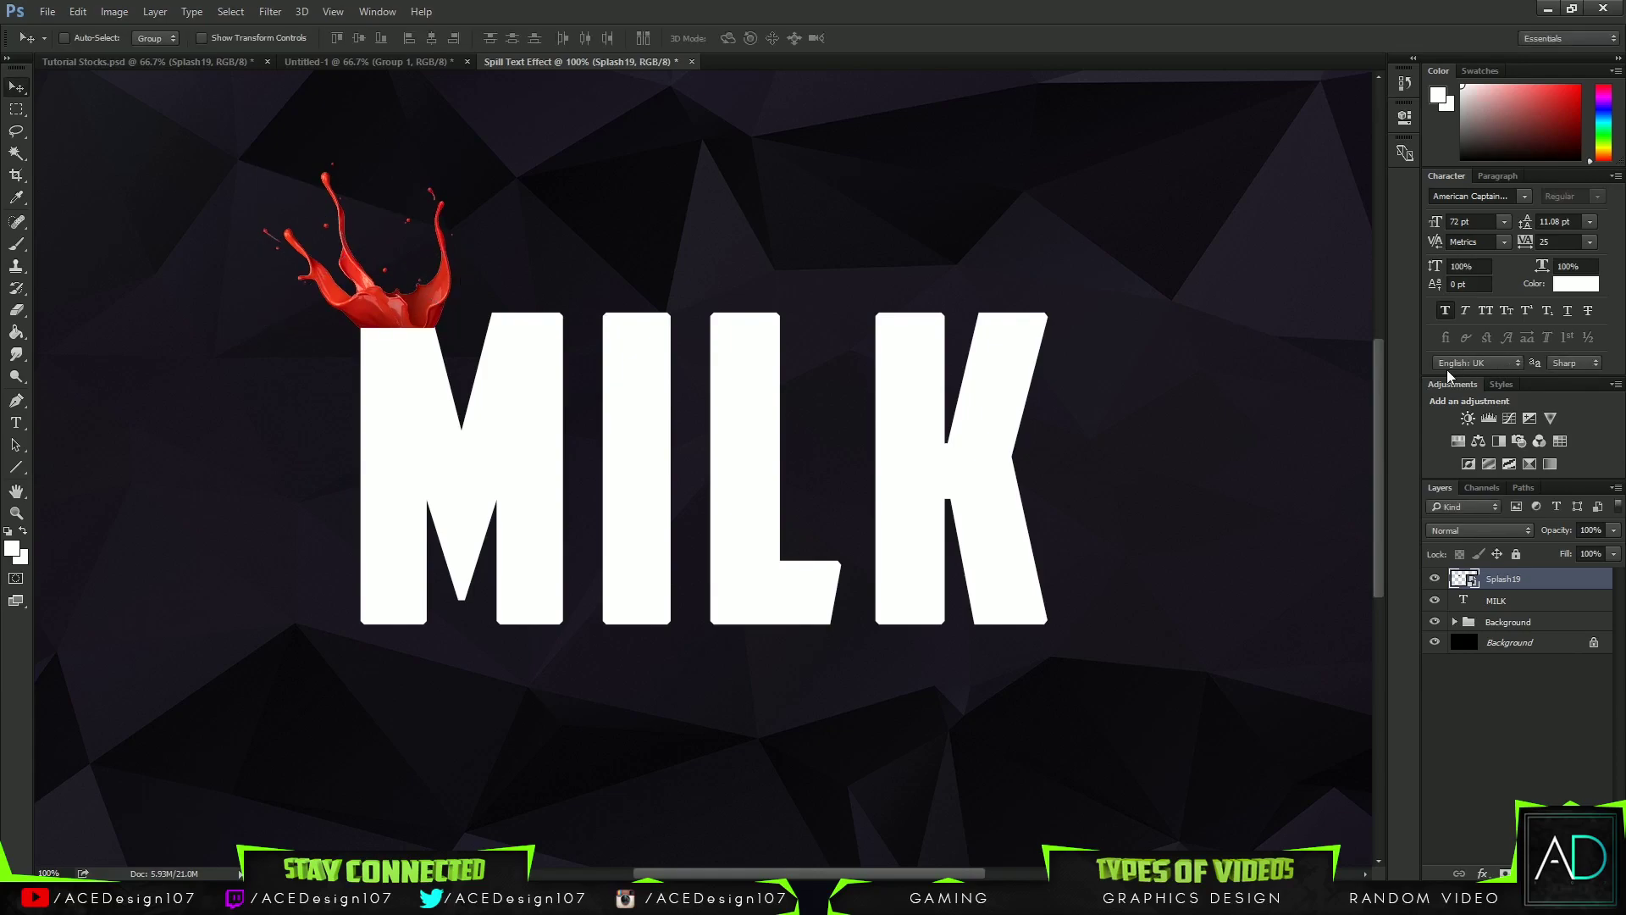
pyautogui.moveTo(1566, 586); pyautogui.dragTo(1491, 610)
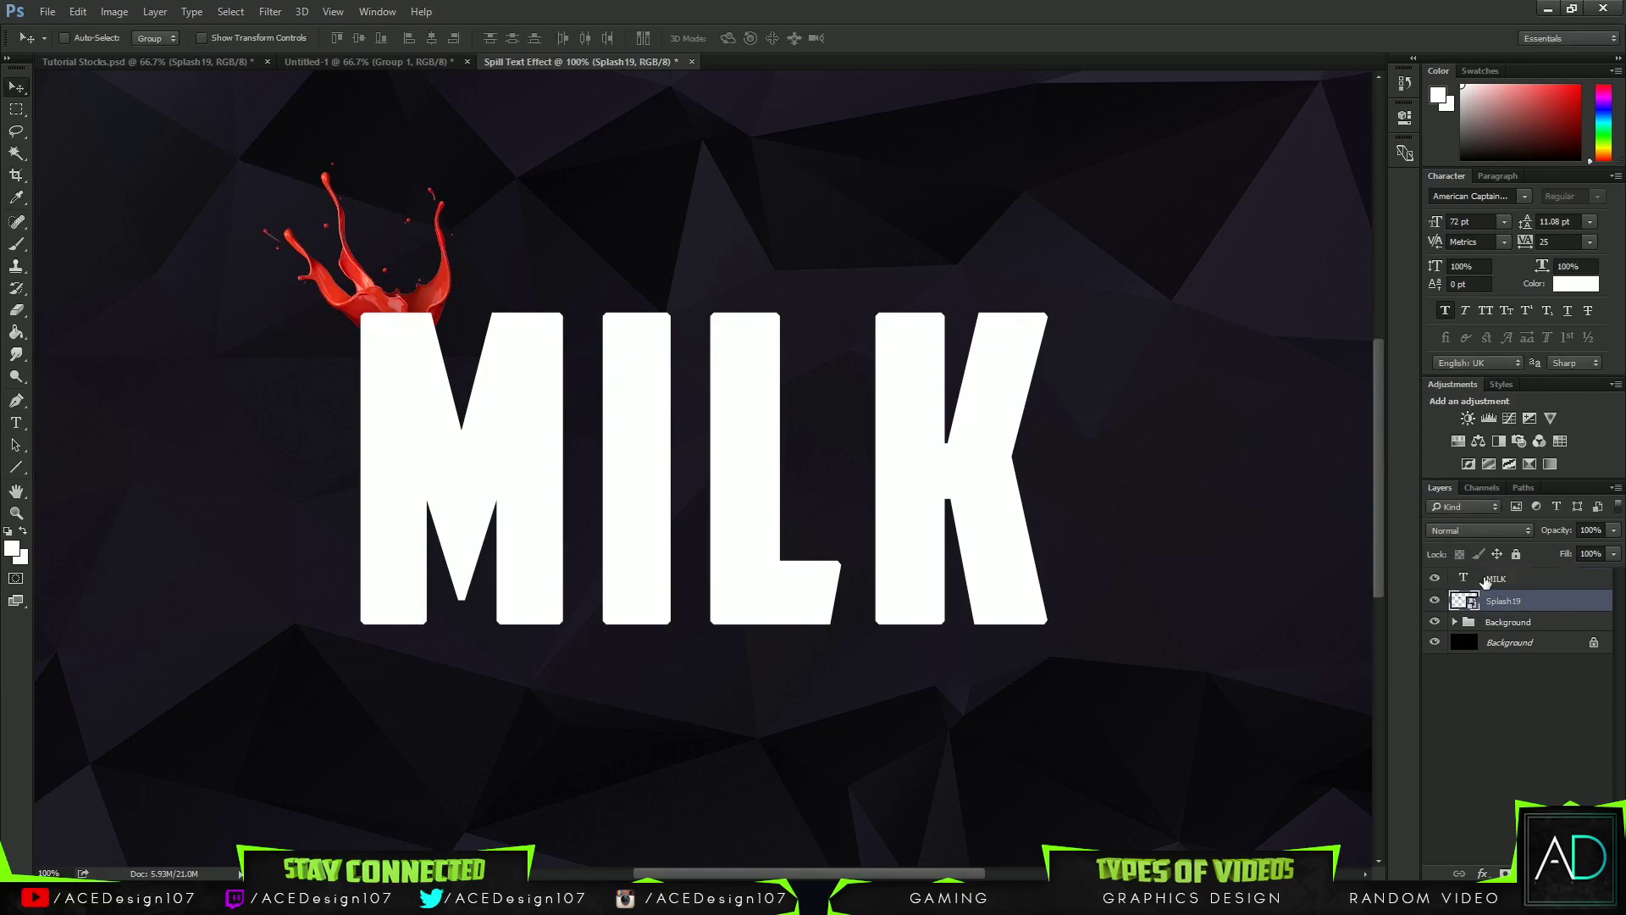
# Step: Change the MILK text colour to red e01010
pyautogui.click(1559, 579)
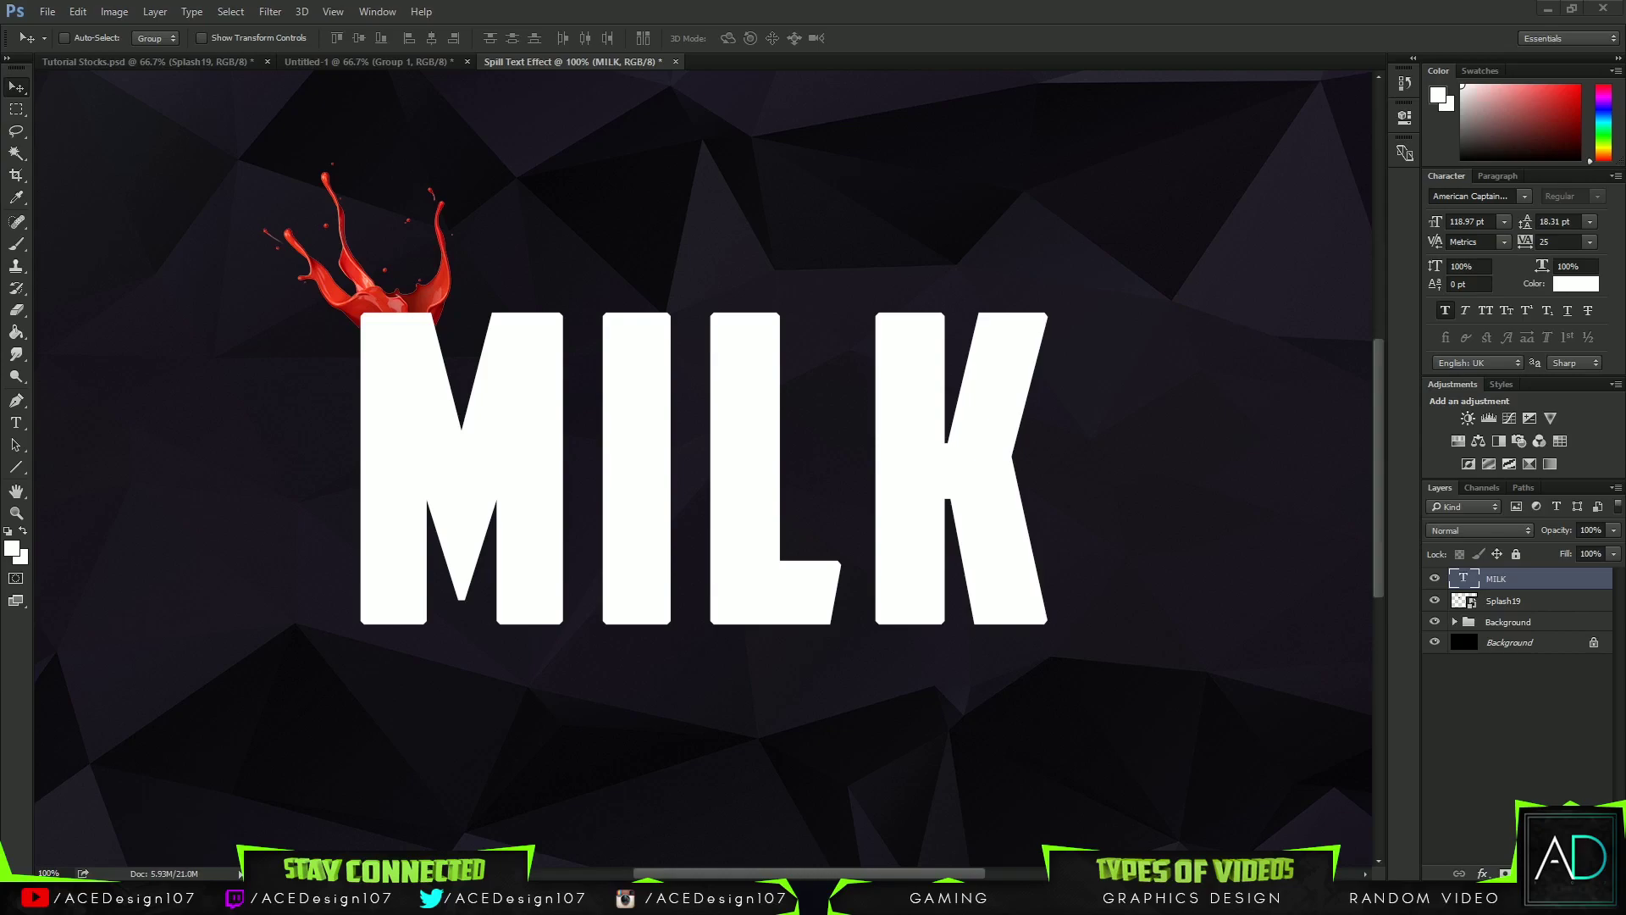
pyautogui.rightClick(1563, 580)
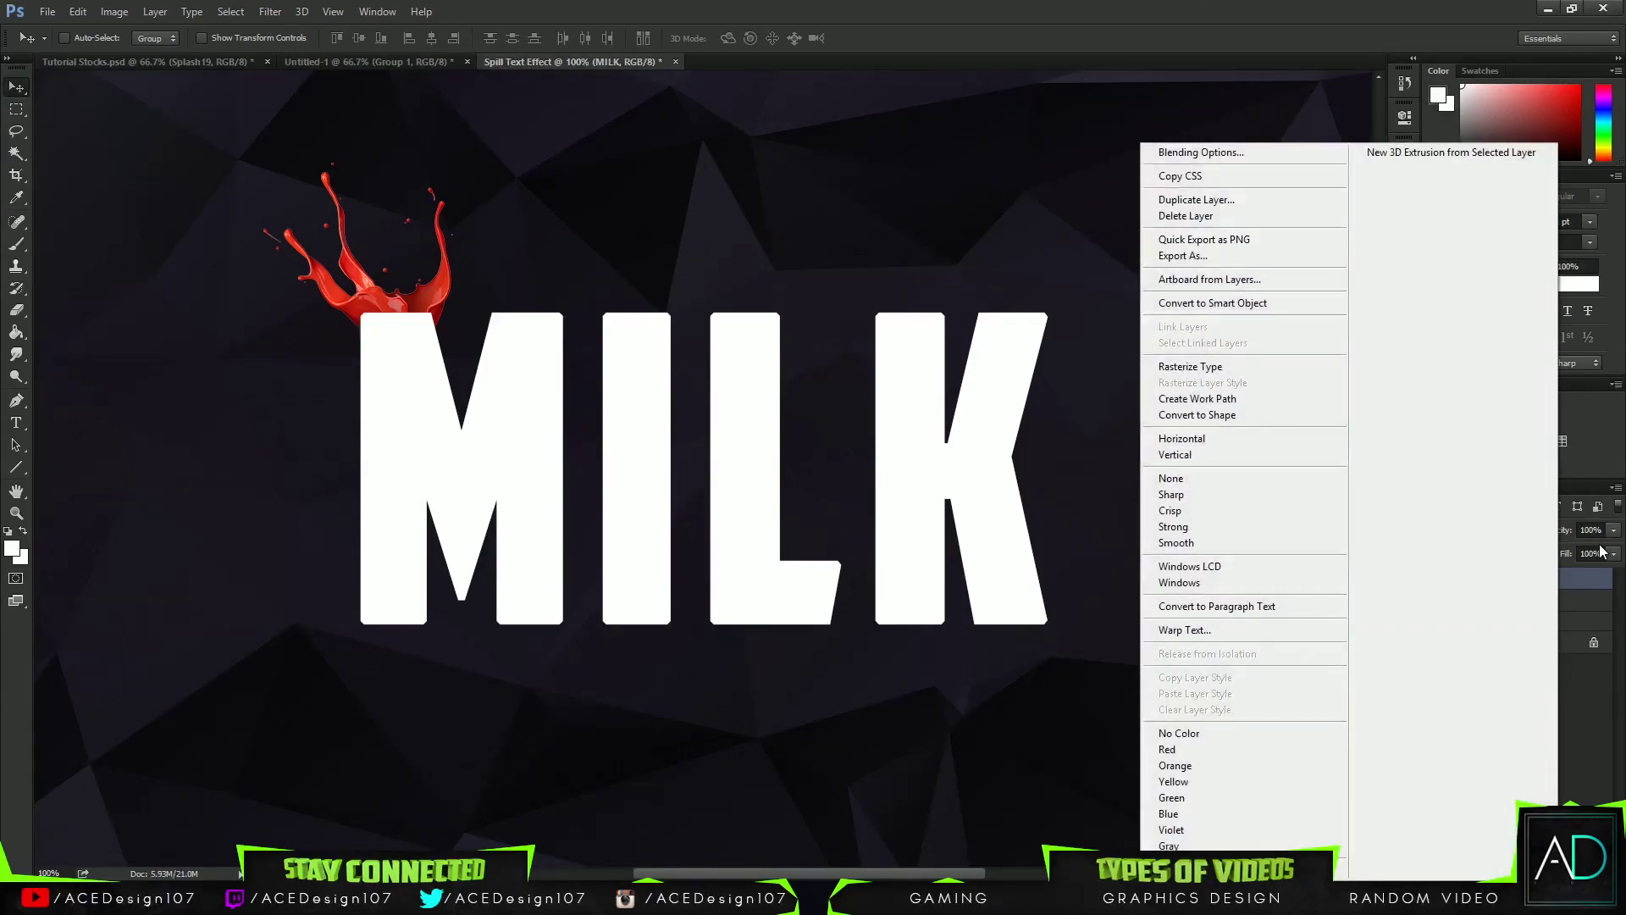
pyautogui.press('Escape')
pyautogui.press('t')
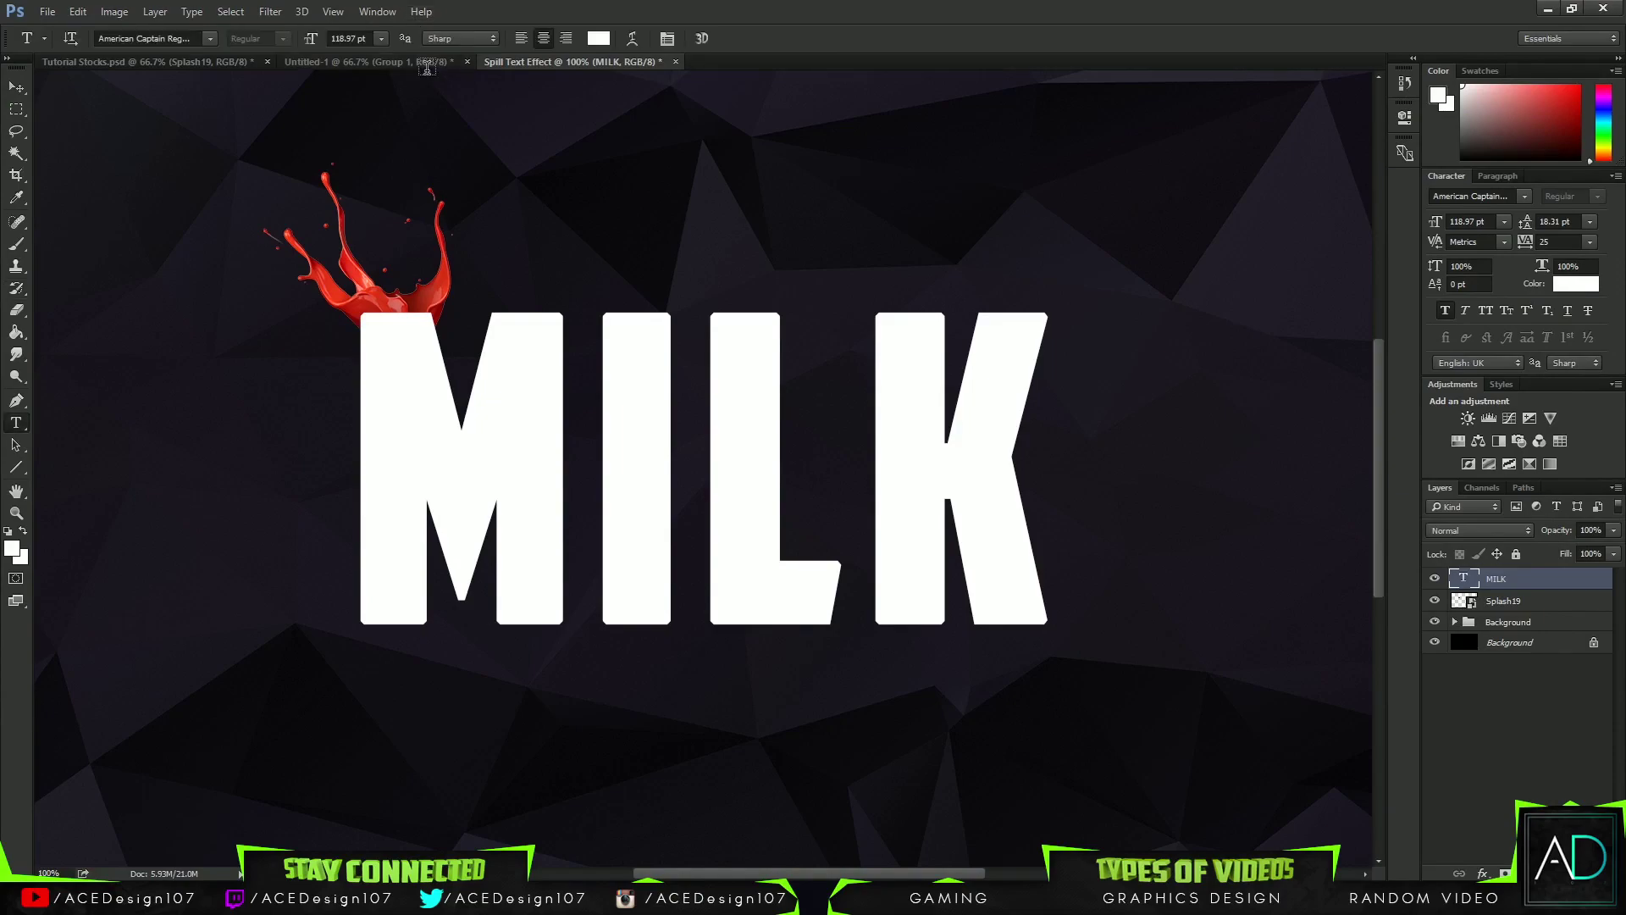
pyautogui.click(601, 37)
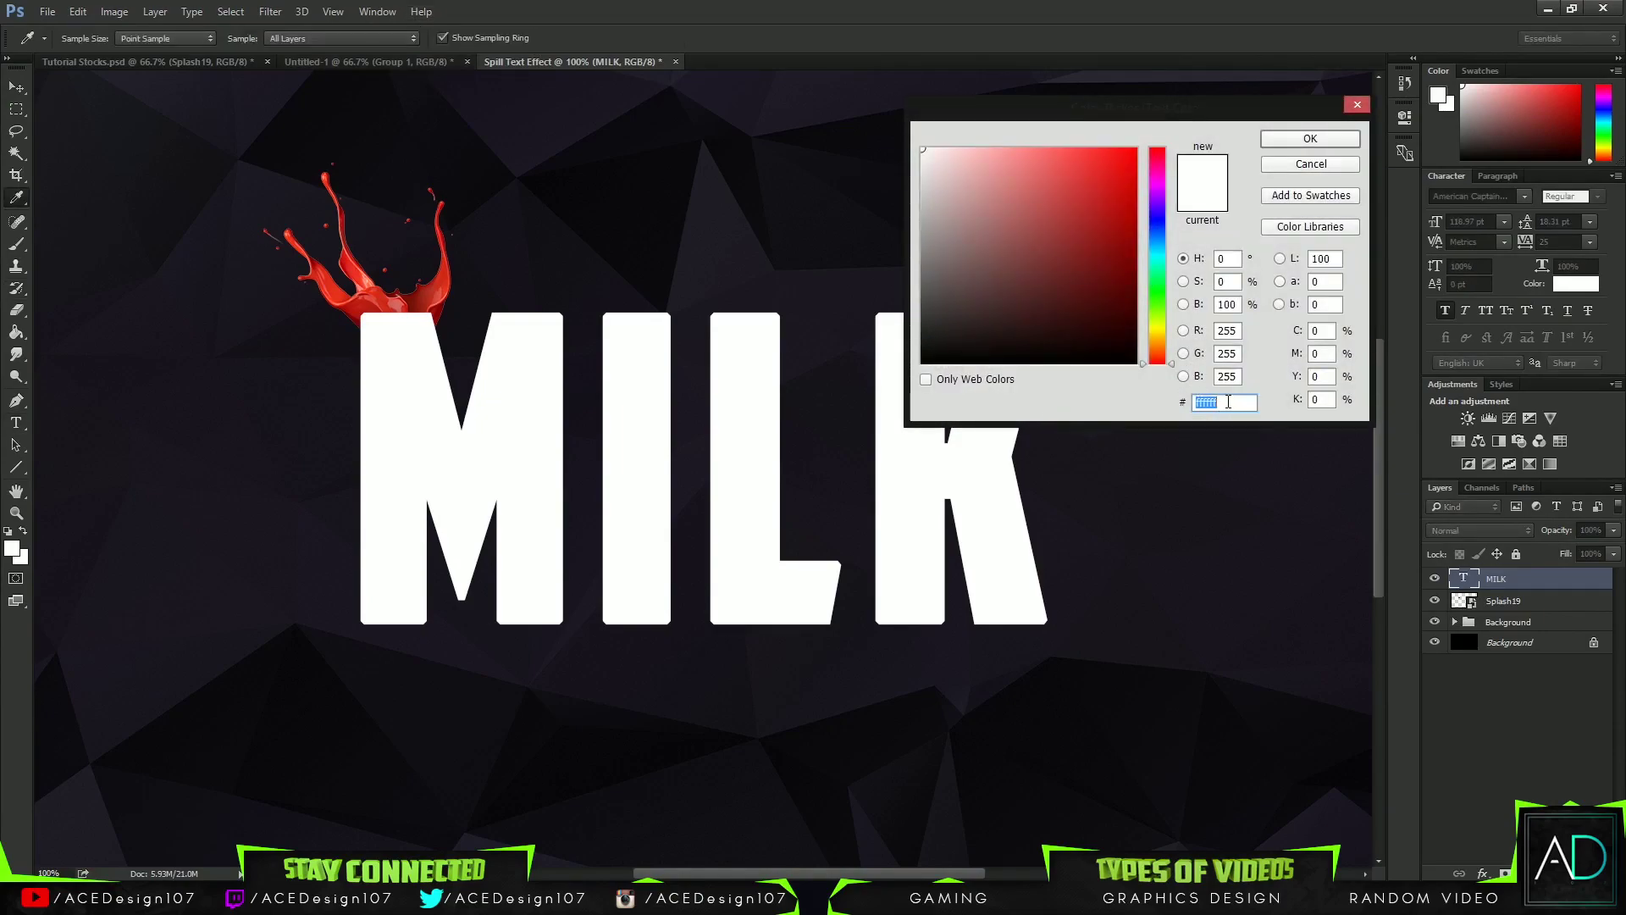
pyautogui.write('e01')
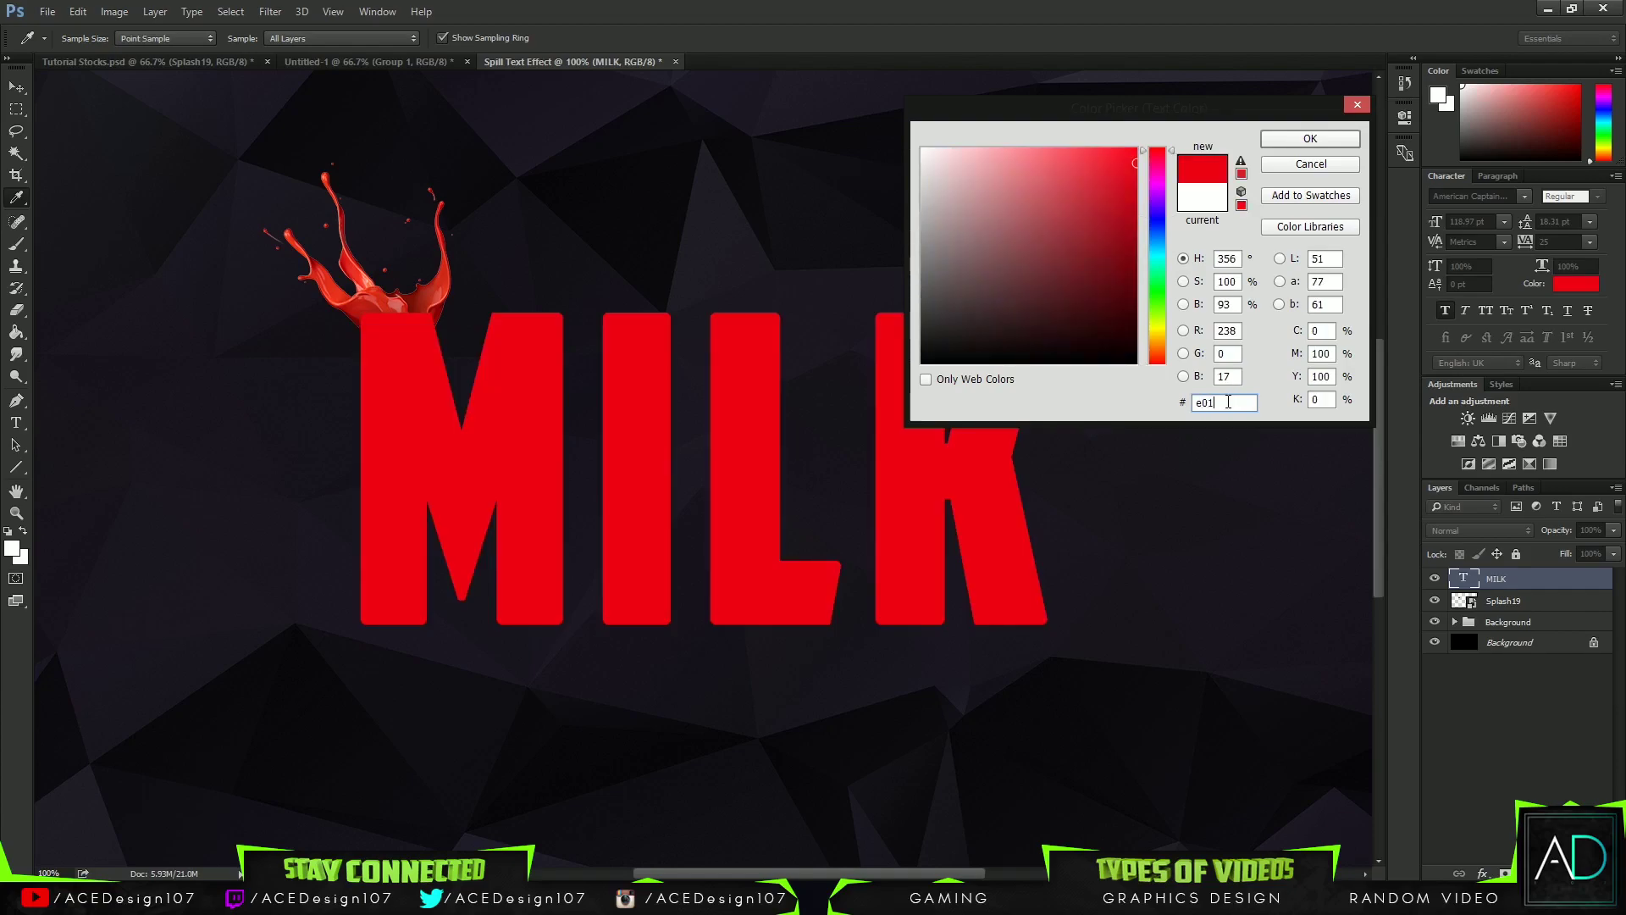
pyautogui.write('010')
pyautogui.press('Return')
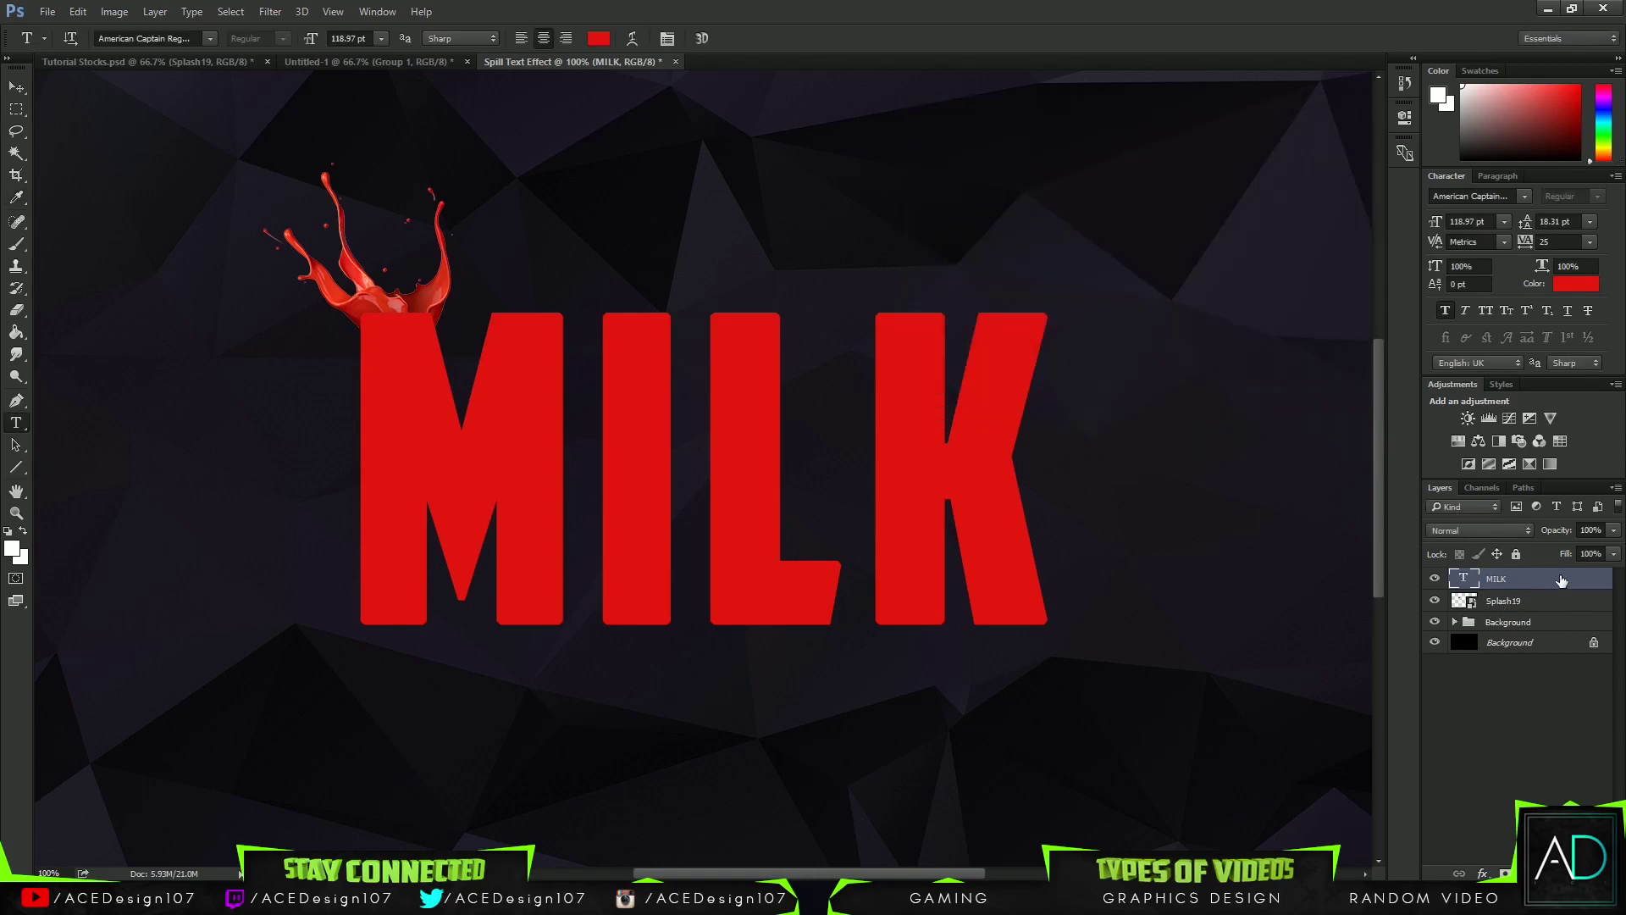
# Step: Increase the saturation of the Splash19 layer with a Hue/Saturation adjustment
pyautogui.click(1550, 603)
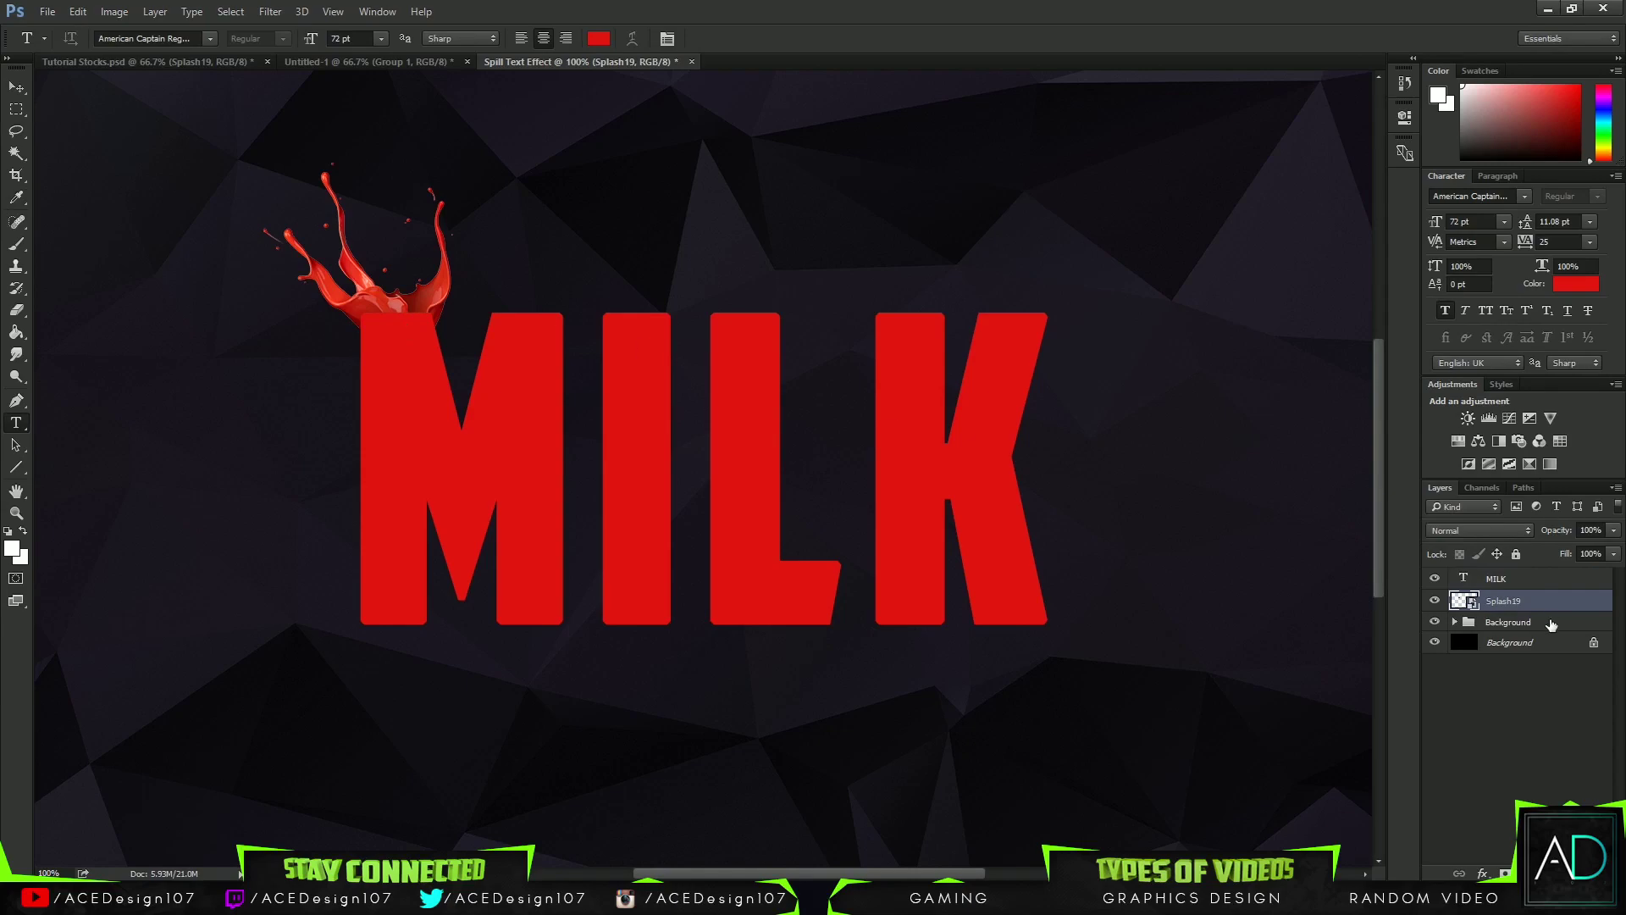
pyautogui.hotkey('ctrl', 'u')
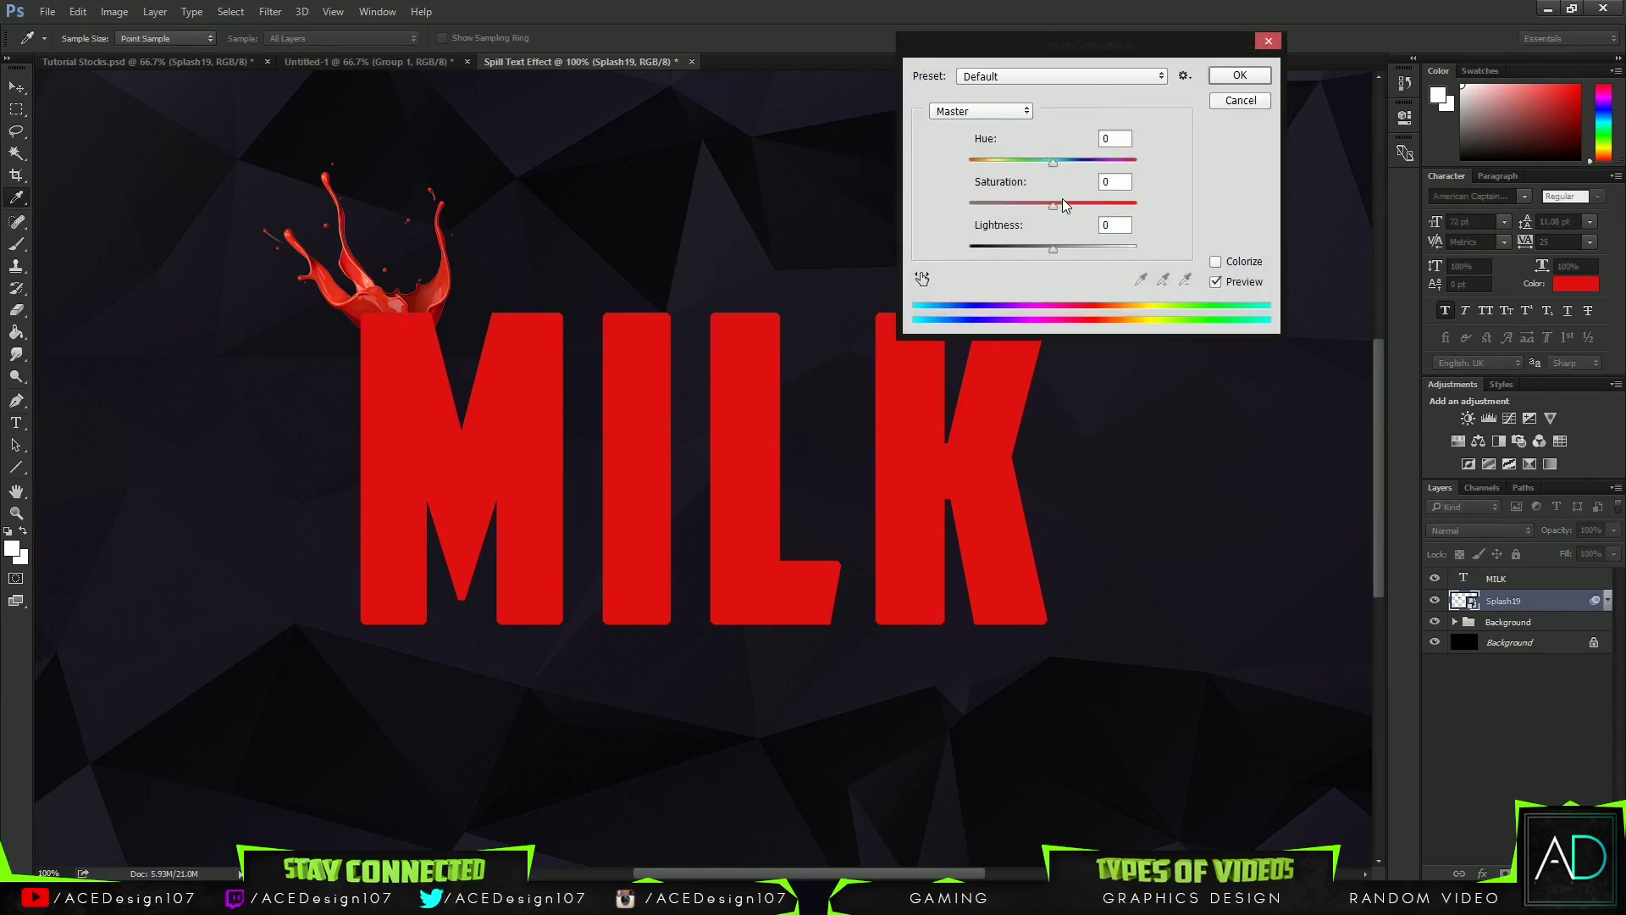
pyautogui.moveTo(1067, 202); pyautogui.dragTo(1089, 203)
pyautogui.click(1239, 75)
pyautogui.press('t')
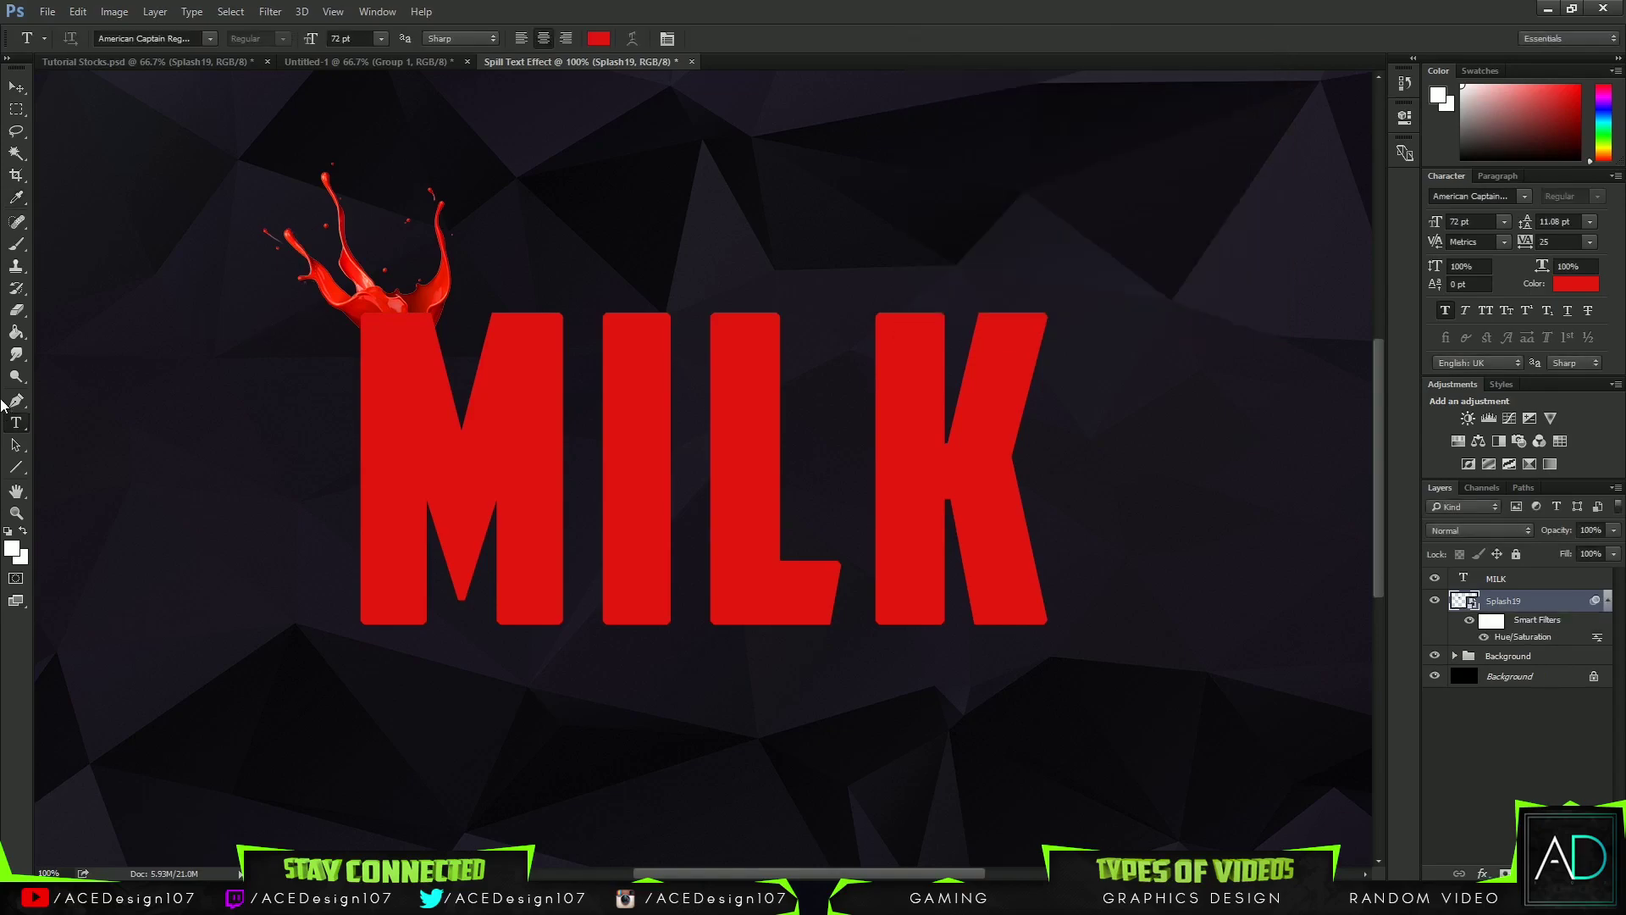
# Step: Set up the Smudge Tool with a 15 px brush and 50% strength
pyautogui.click(16, 354)
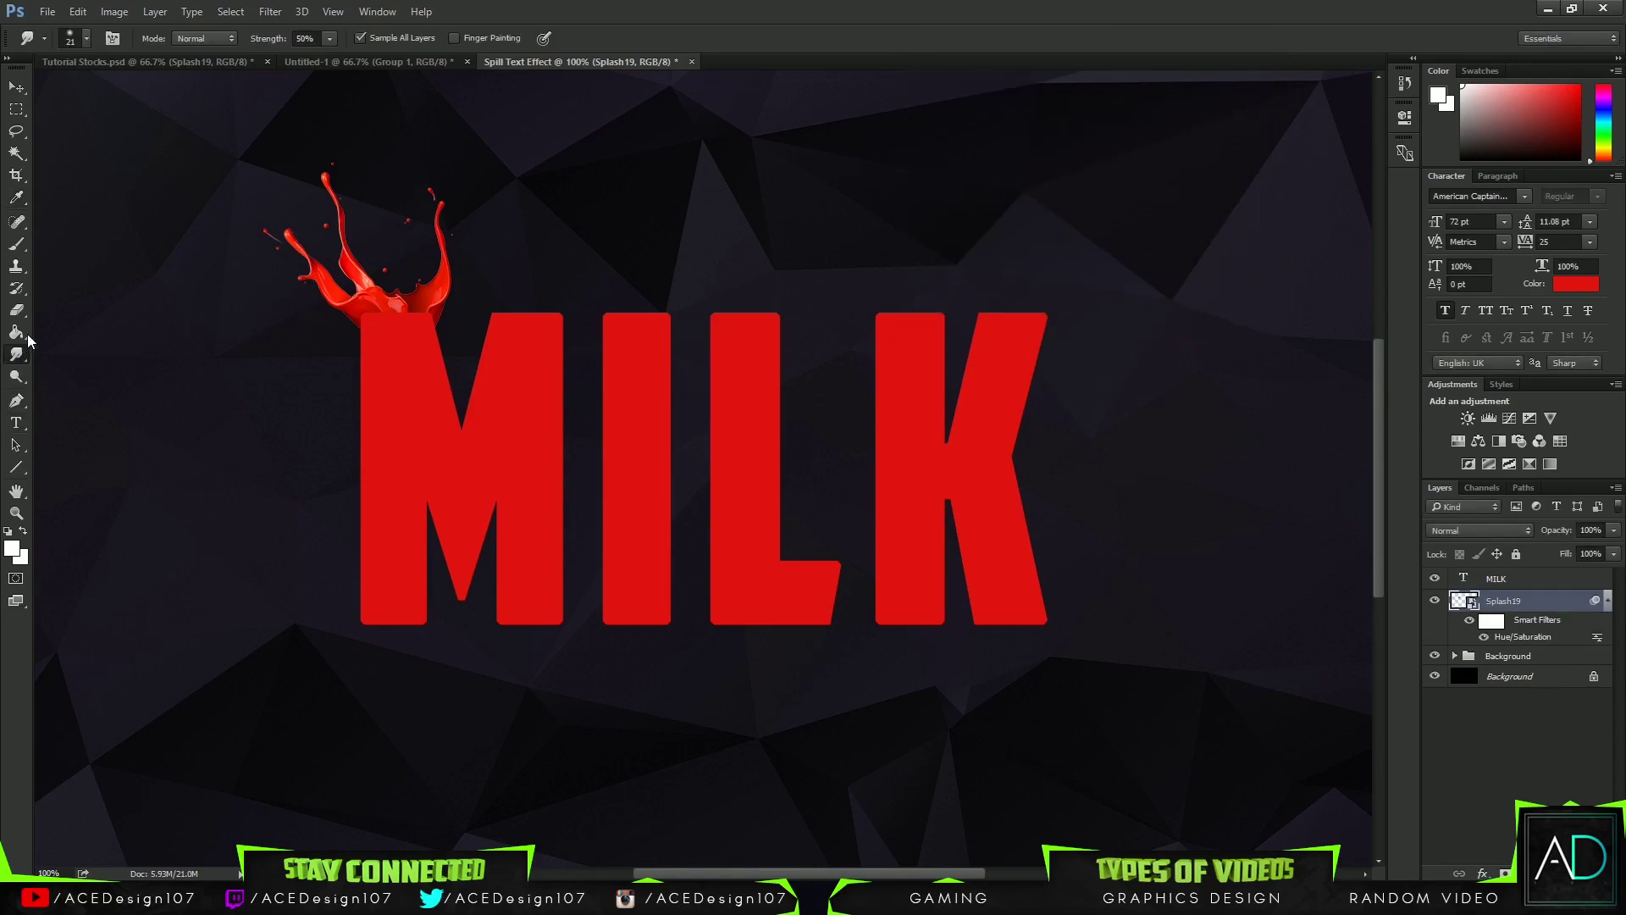
pyautogui.click(86, 38)
pyautogui.click(185, 71)
pyautogui.write('15')
pyautogui.press('Return')
pyautogui.click(390, 49)
pyautogui.click(329, 39)
pyautogui.click(330, 39)
pyautogui.moveTo(328, 59)
pyautogui.mouseDown()
pyautogui.moveTo(360, 62)
pyautogui.moveTo(339, 62)
pyautogui.mouseUp()
pyautogui.write('50')
pyautogui.press('Return')
# Step: Rasterize the MILK text layer and smudge the red splash down into the M's left stem to blend them
pyautogui.click(1533, 582)
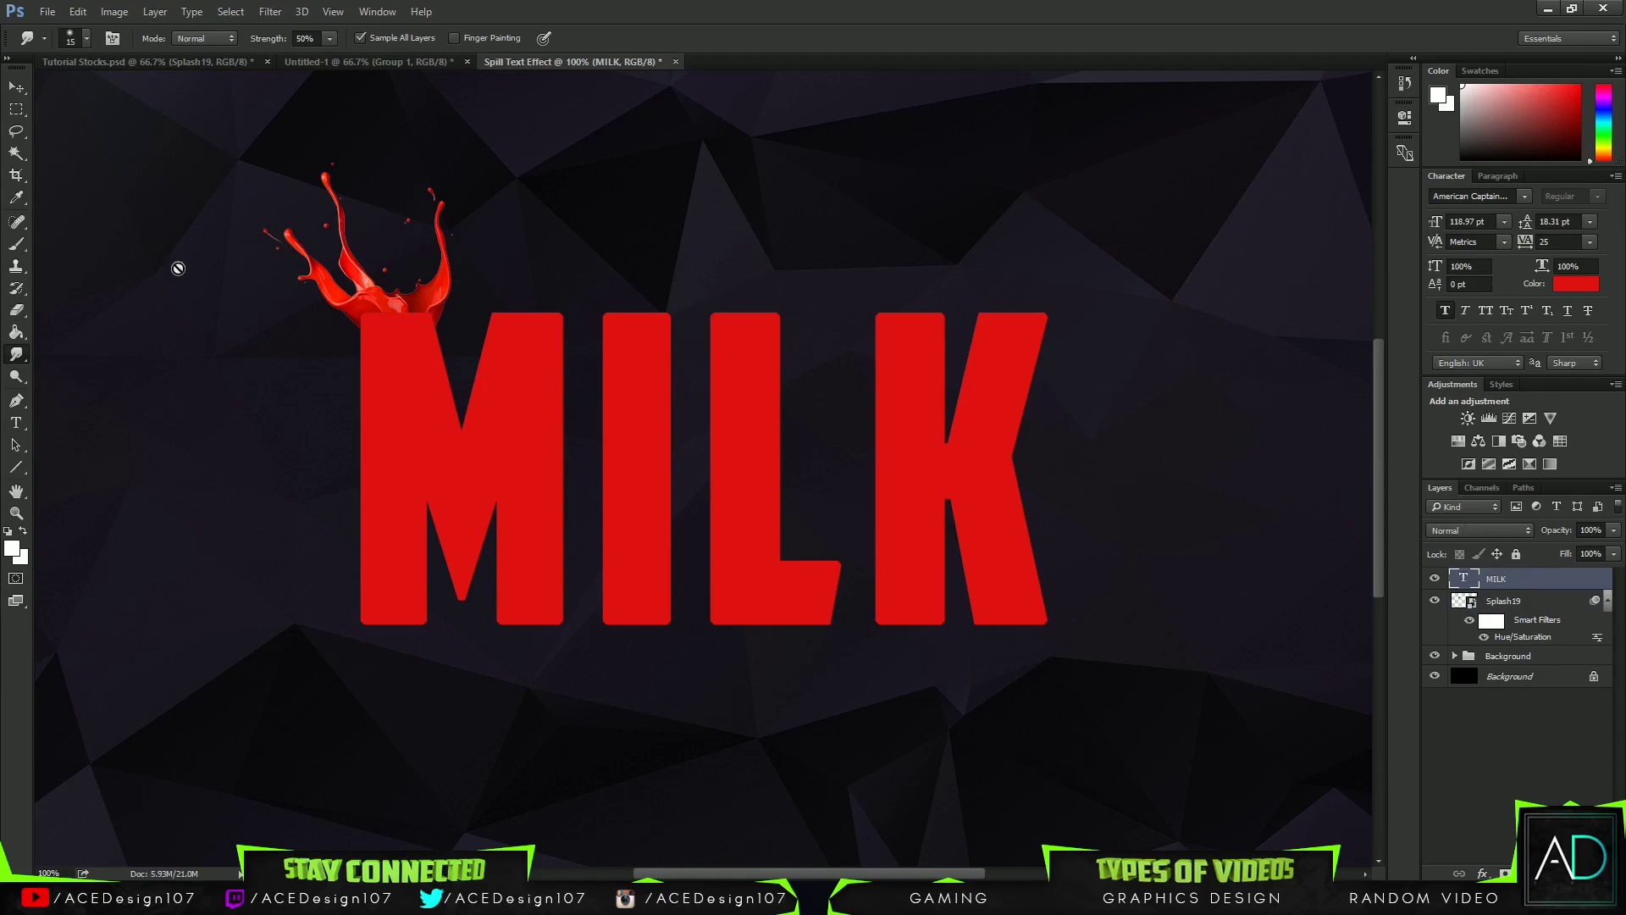
pyautogui.click(373, 307)
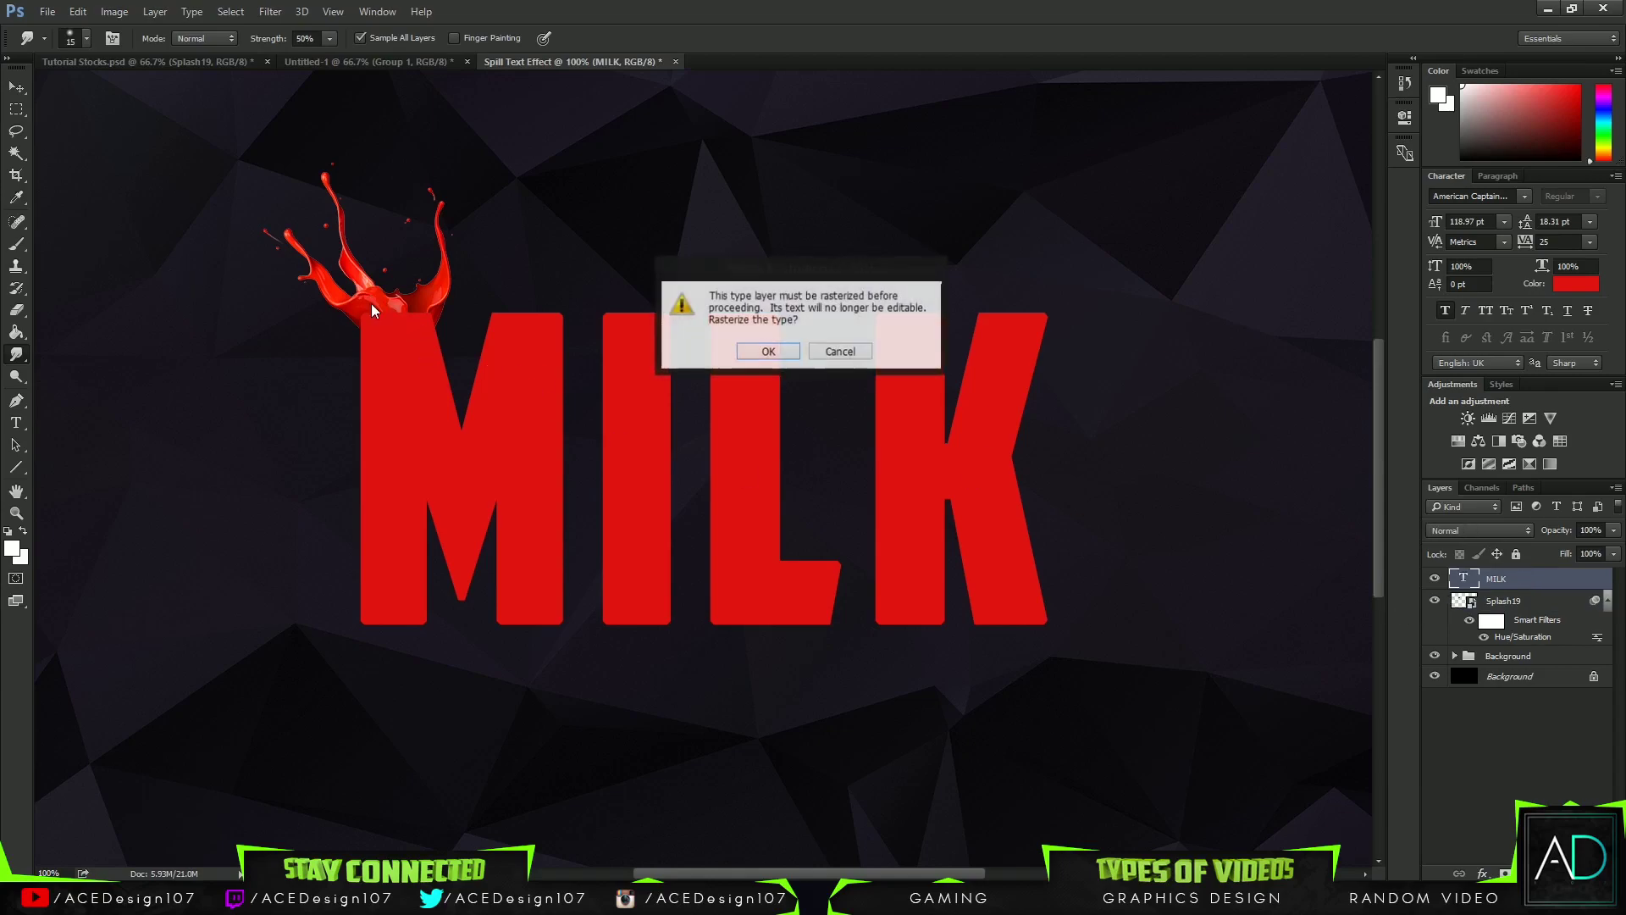
pyautogui.click(771, 354)
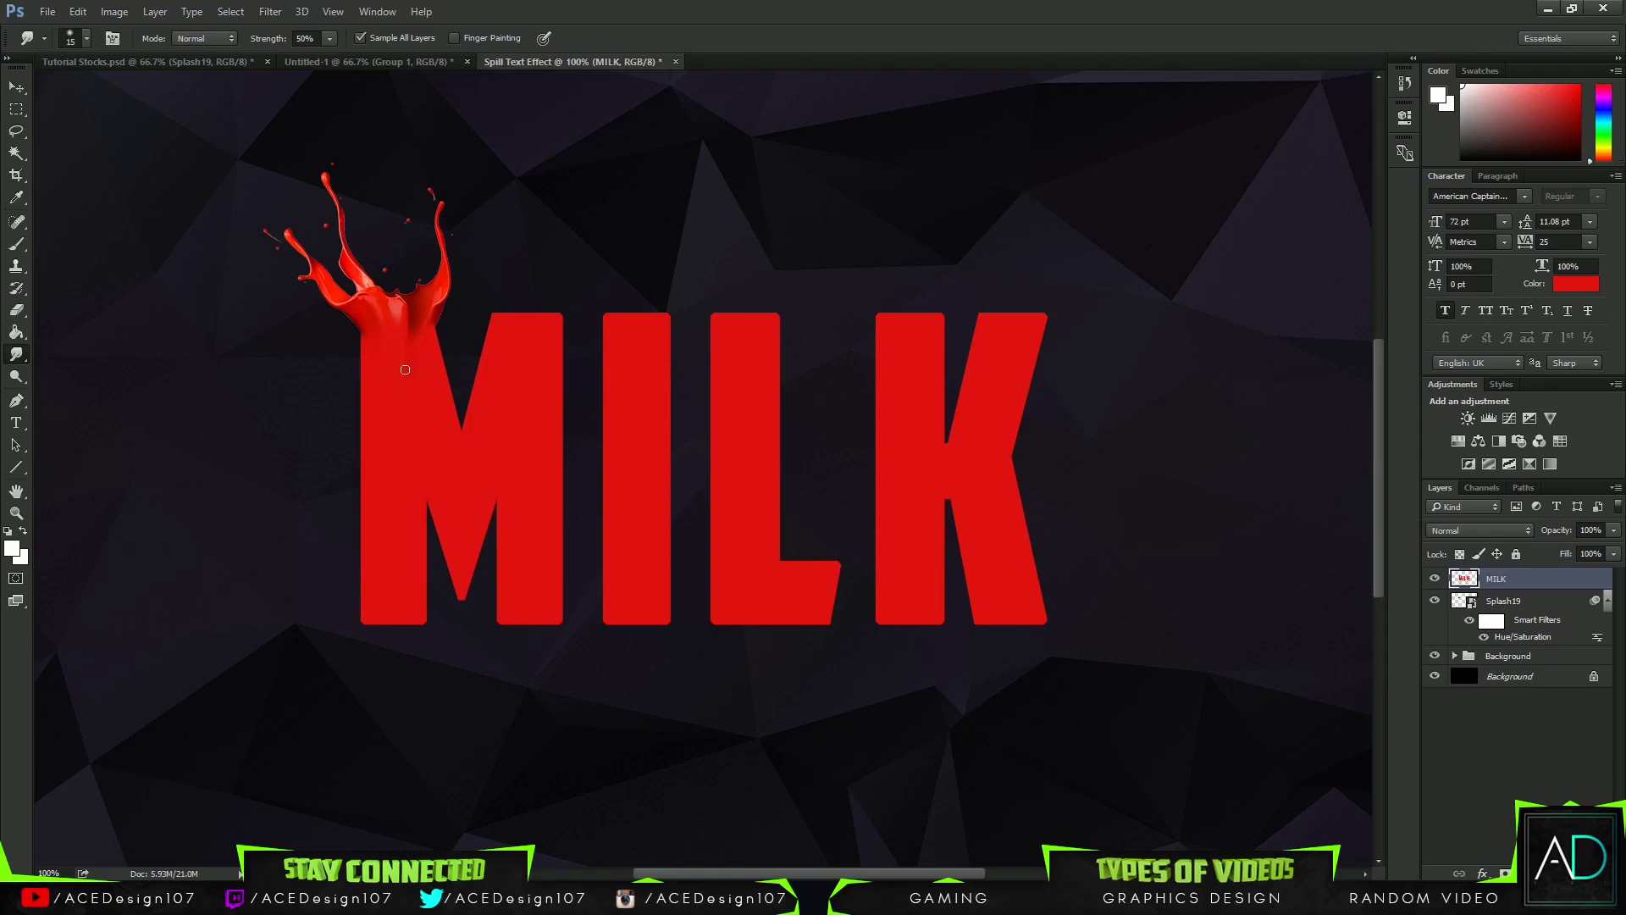
pyautogui.hotkey('ctrl', '+')
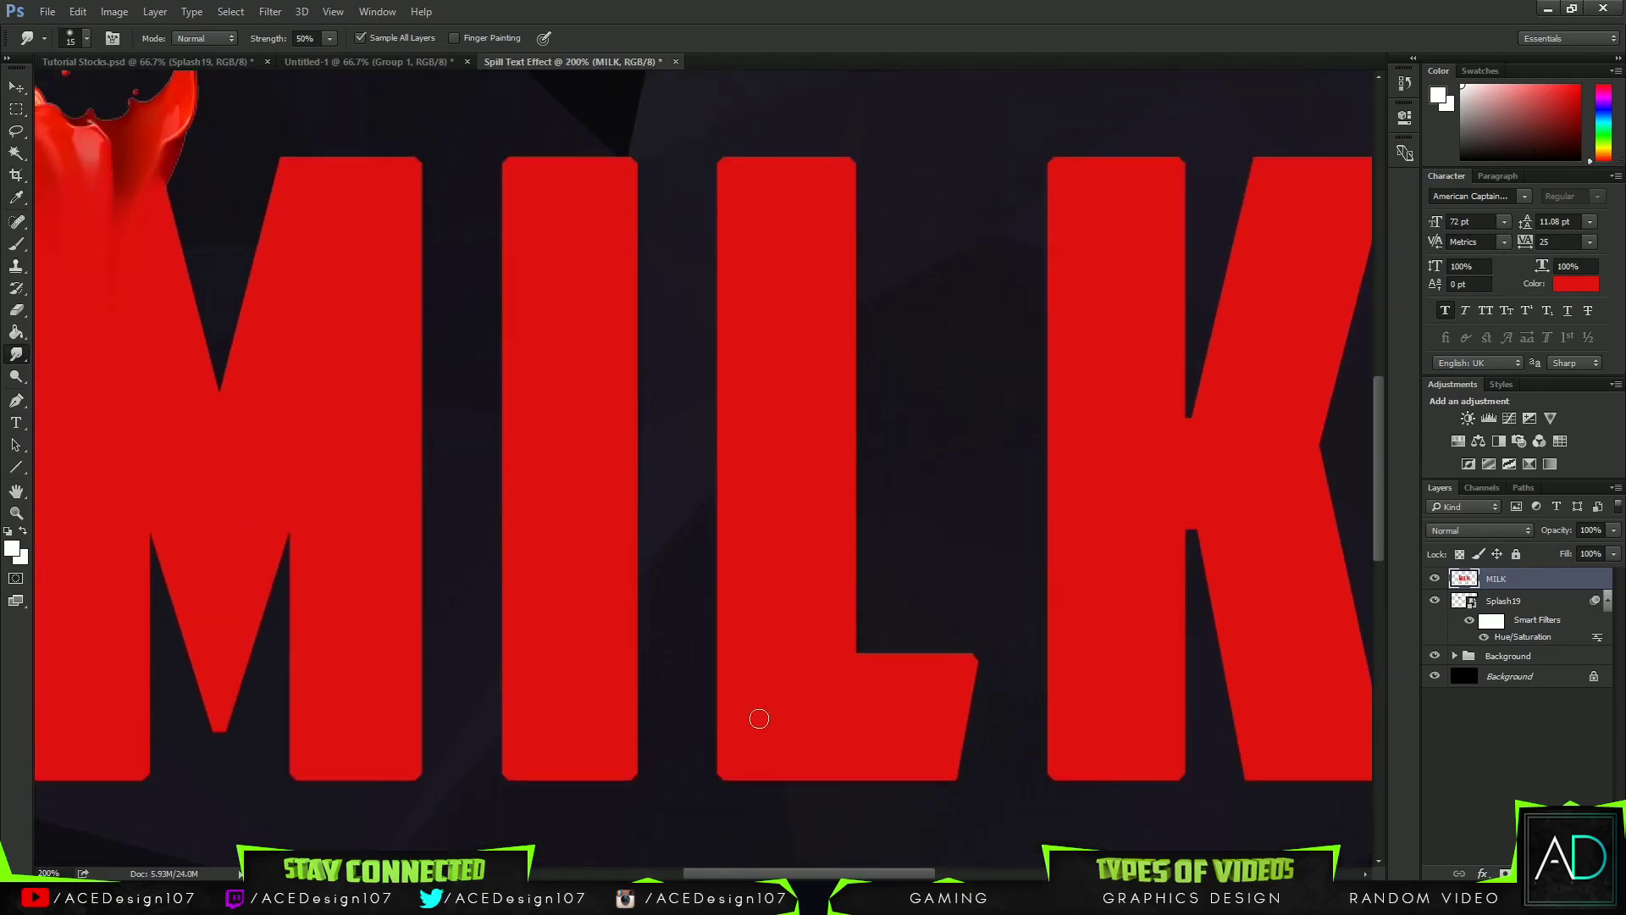
pyautogui.hscroll(-5, 670, 661)
pyautogui.moveTo(361, 137)
pyautogui.mouseDown()
pyautogui.moveTo(386, 222)
pyautogui.moveTo(373, 168)
pyautogui.moveTo(401, 249)
pyautogui.moveTo(359, 162)
pyautogui.moveTo(381, 341)
pyautogui.moveTo(342, 198)
pyautogui.moveTo(368, 352)
pyautogui.mouseUp()
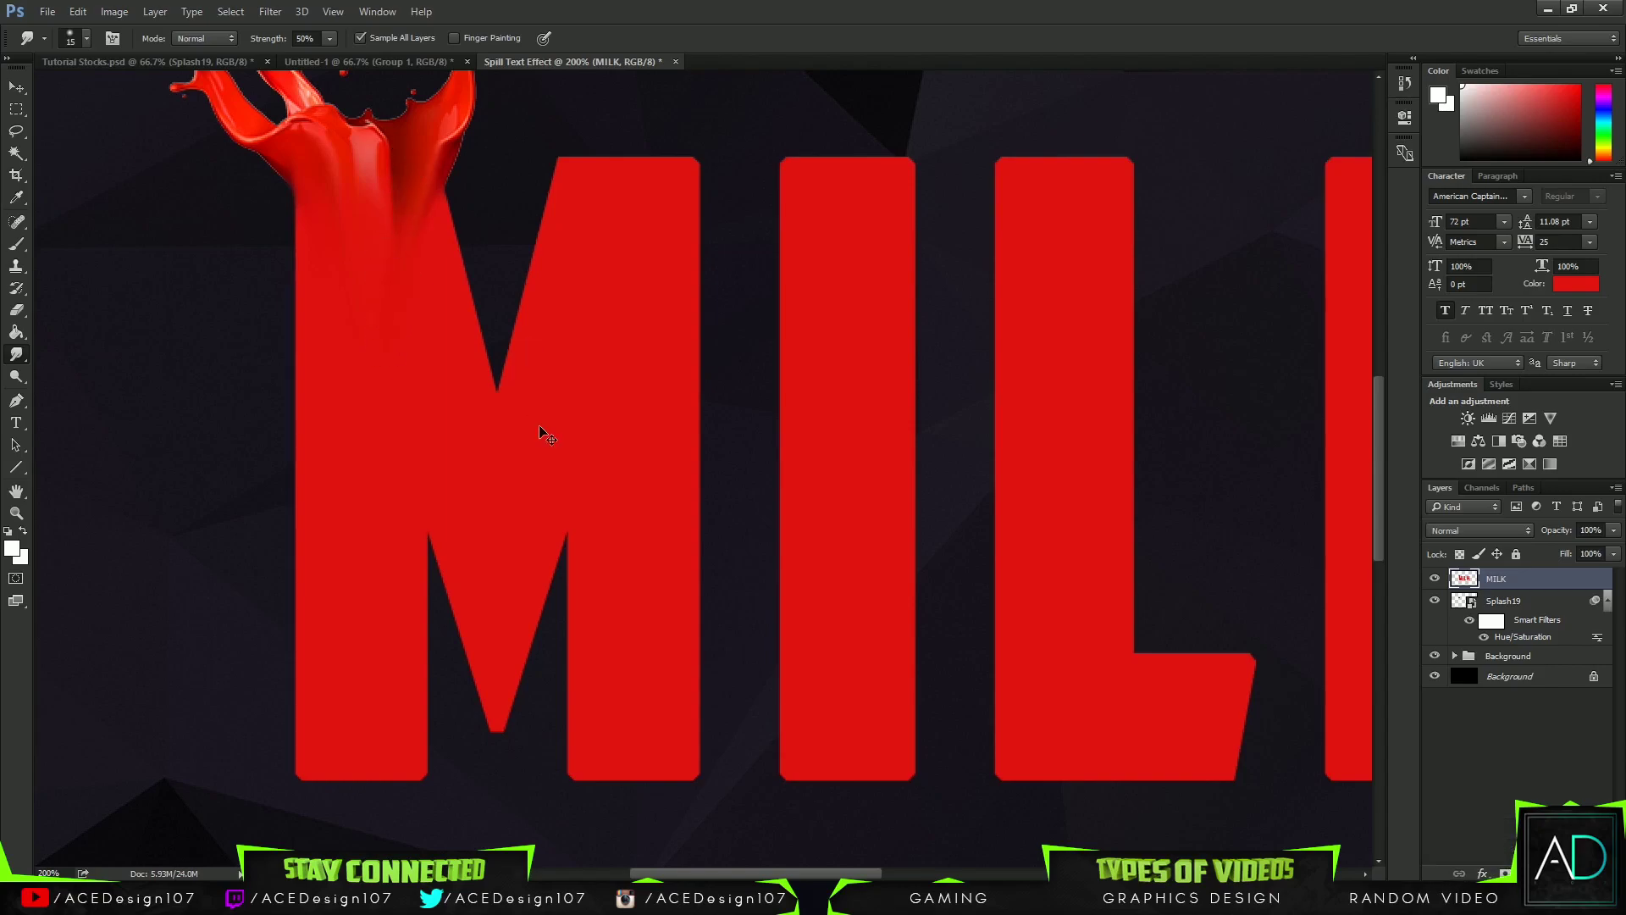
pyautogui.hotkey('ctrl', '0')
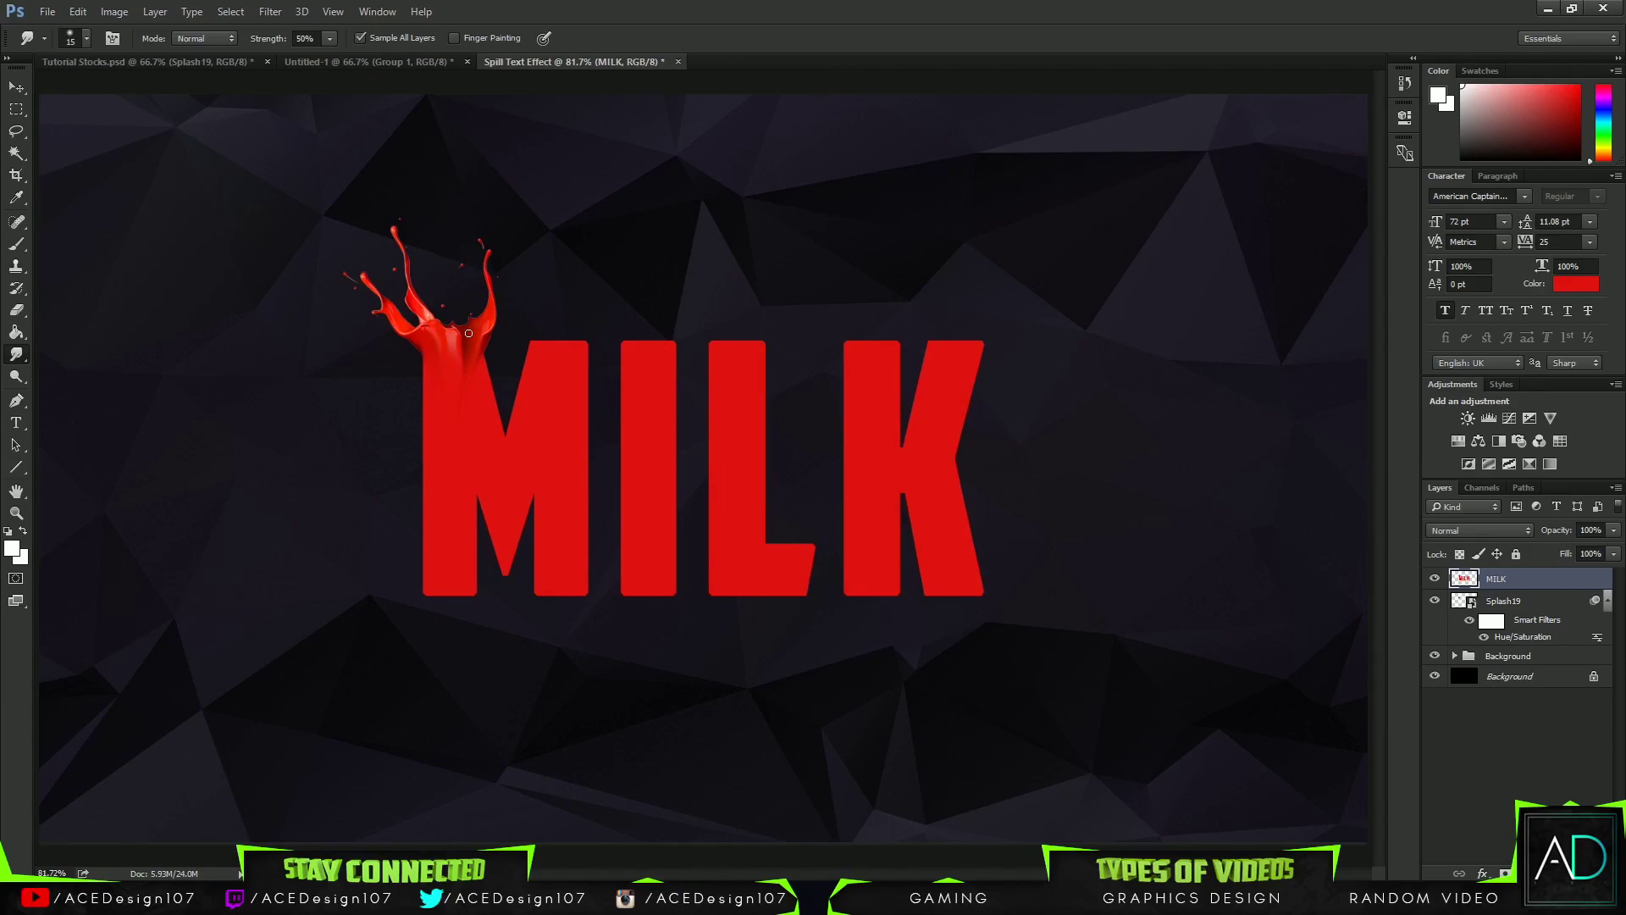
# Step: Hide Splash19 in Tutorial Stocks.psd and preview the Splash15 stock
pyautogui.click(401, 63)
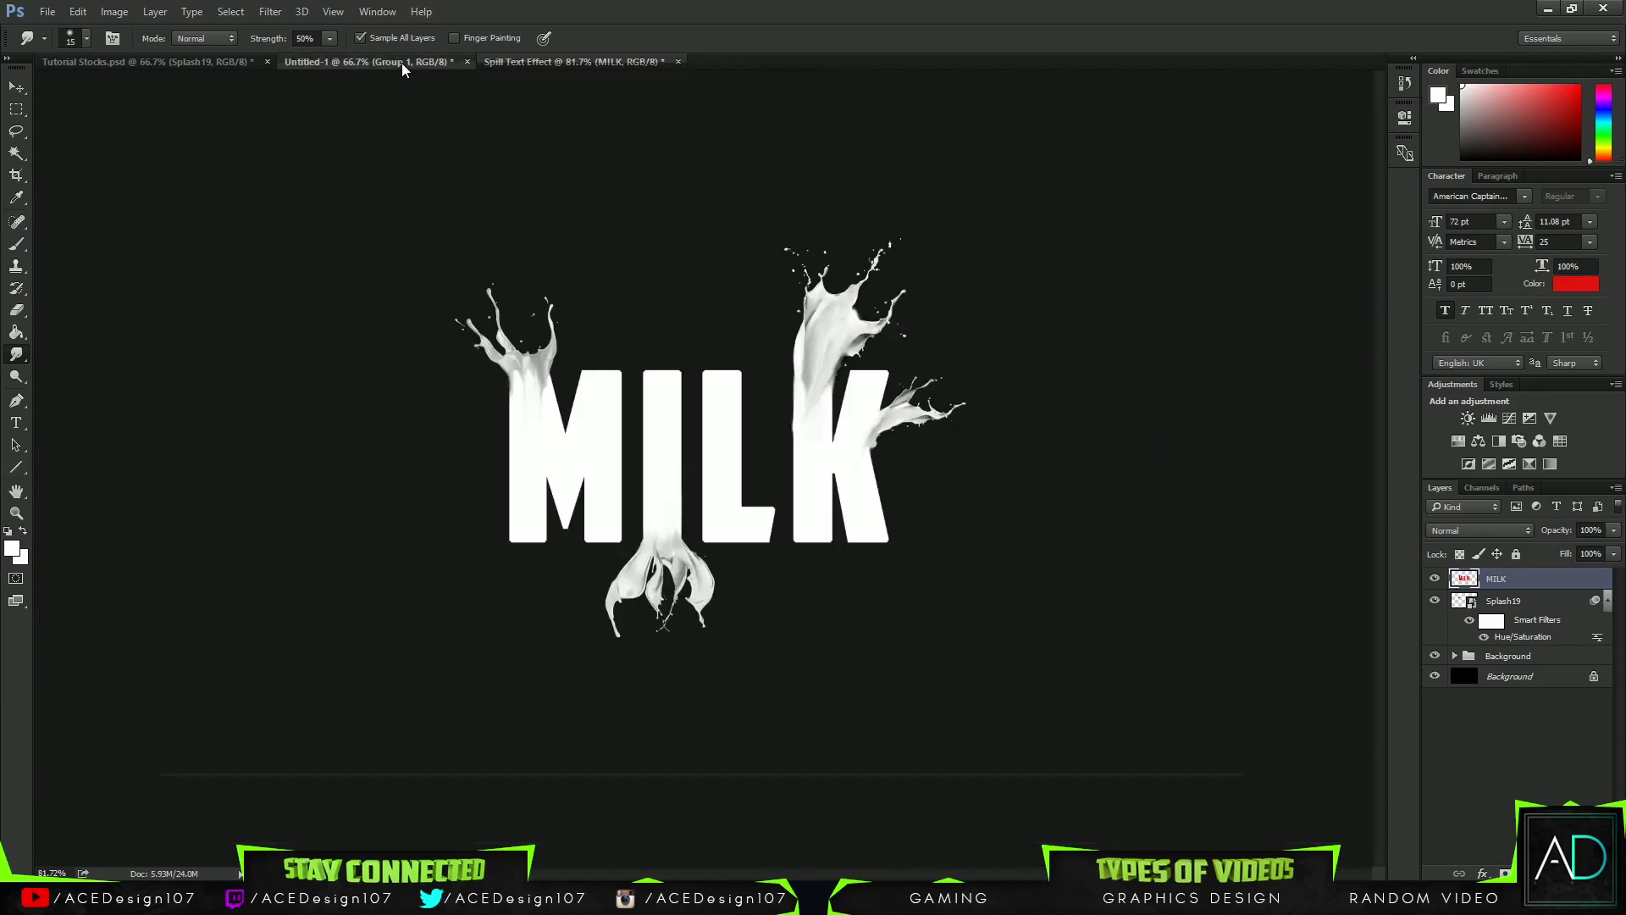
pyautogui.click(166, 61)
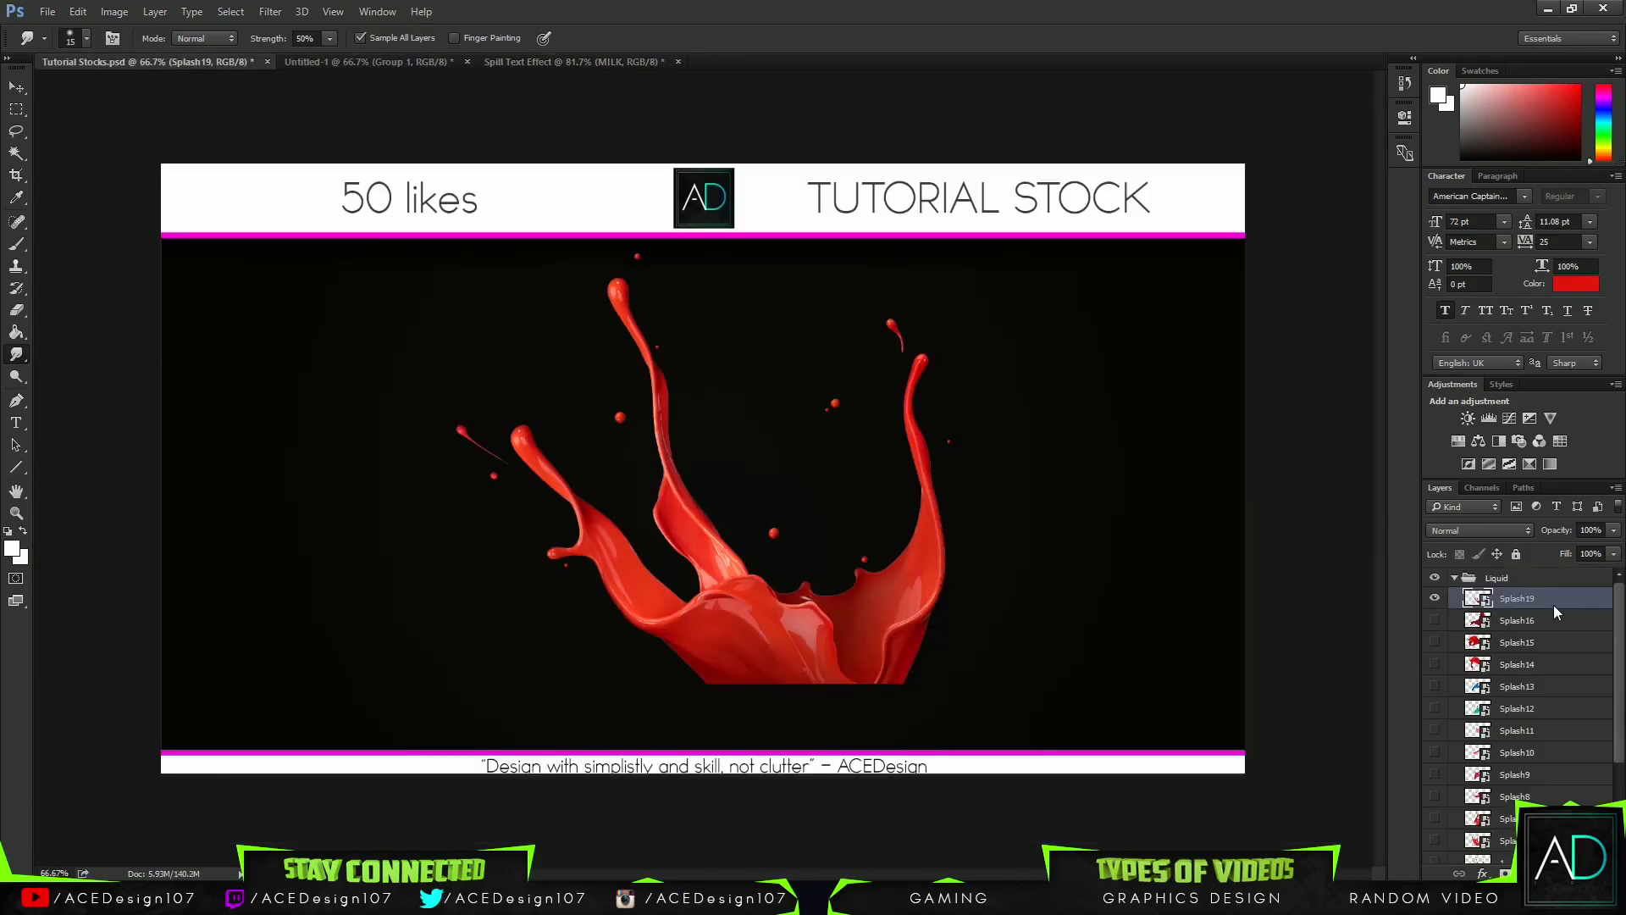
pyautogui.click(1434, 598)
pyautogui.click(1435, 641)
pyautogui.click(1435, 641)
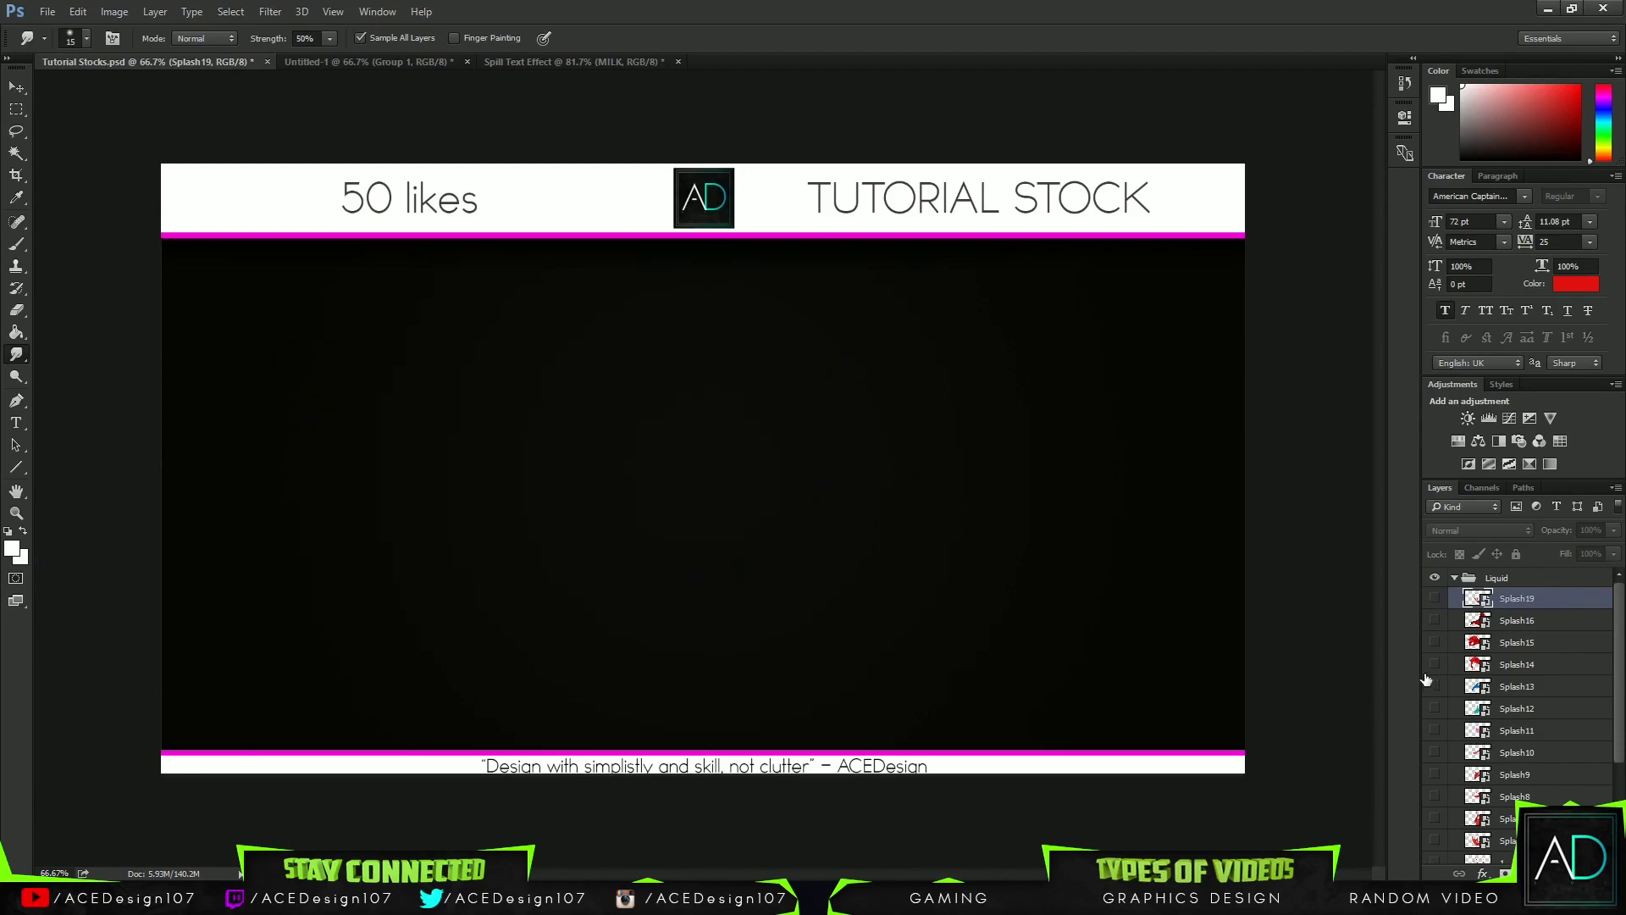
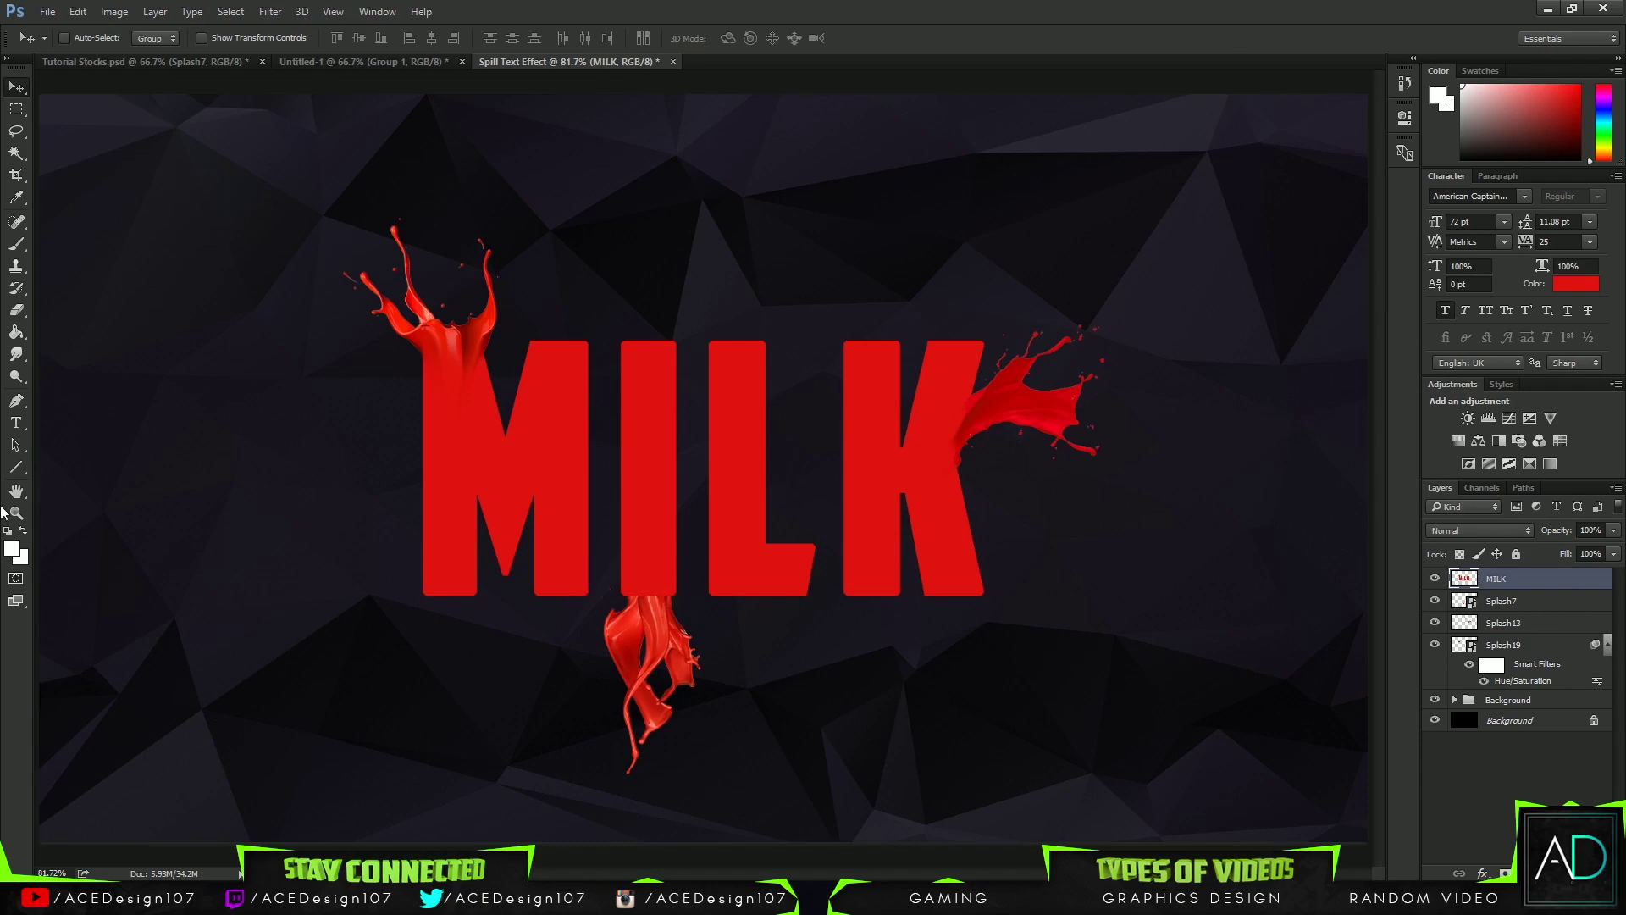
# Step: Enlarge the Splash7 layer so its upper end overlaps the base of the letter I
pyautogui.click(16, 354)
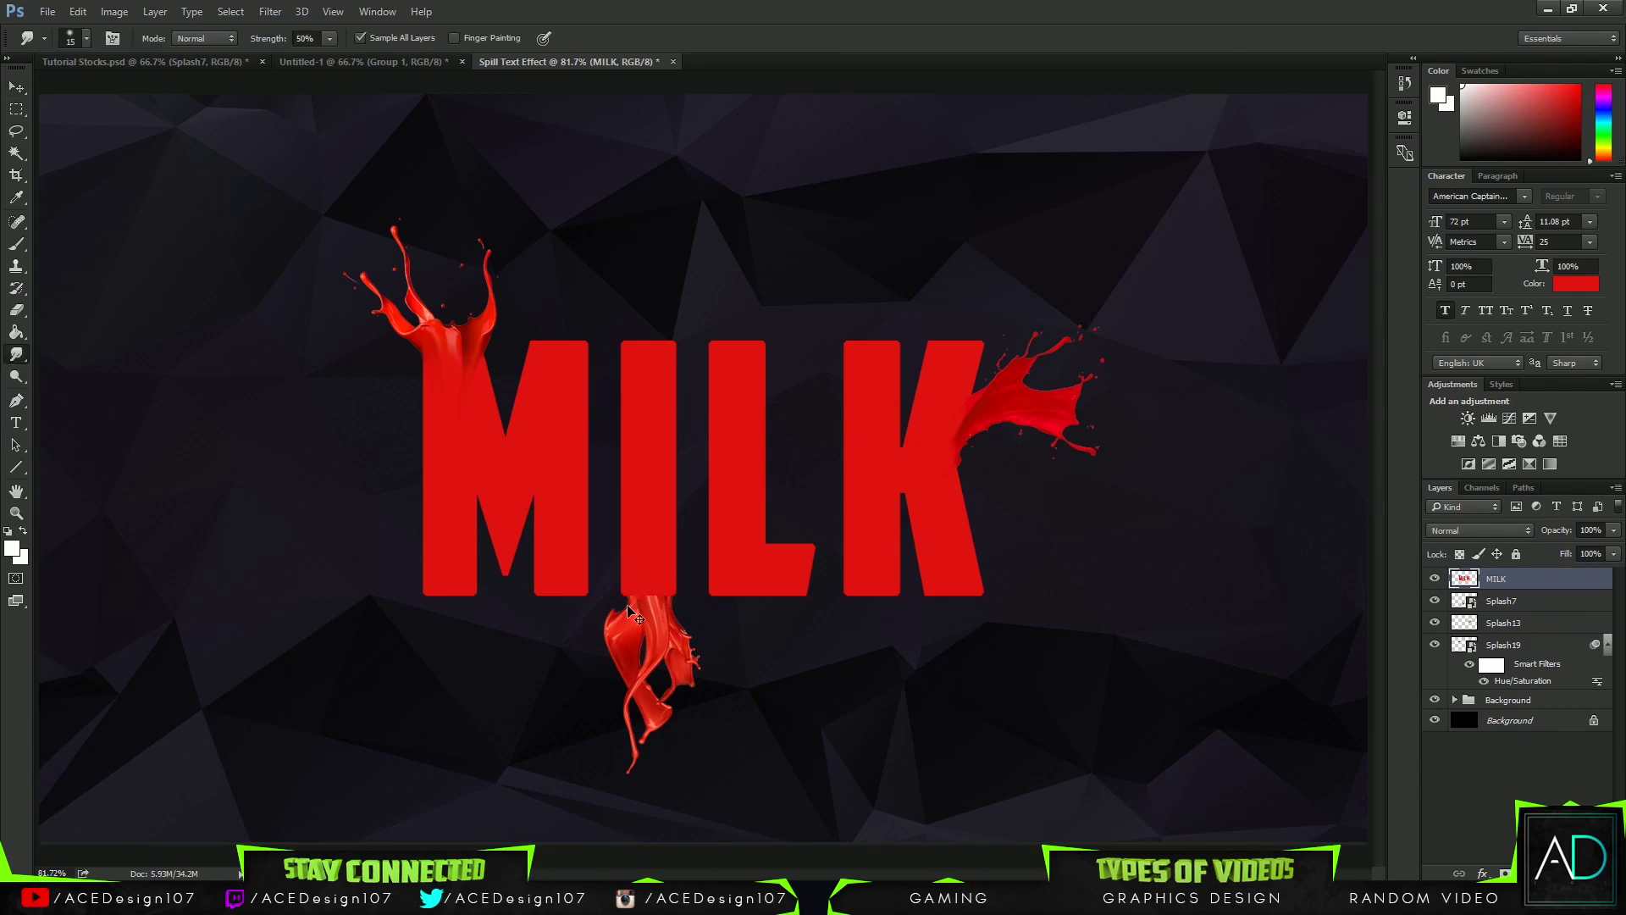
pyautogui.hotkey('ctrl', '+')
pyautogui.hotkey('ctrl', '+')
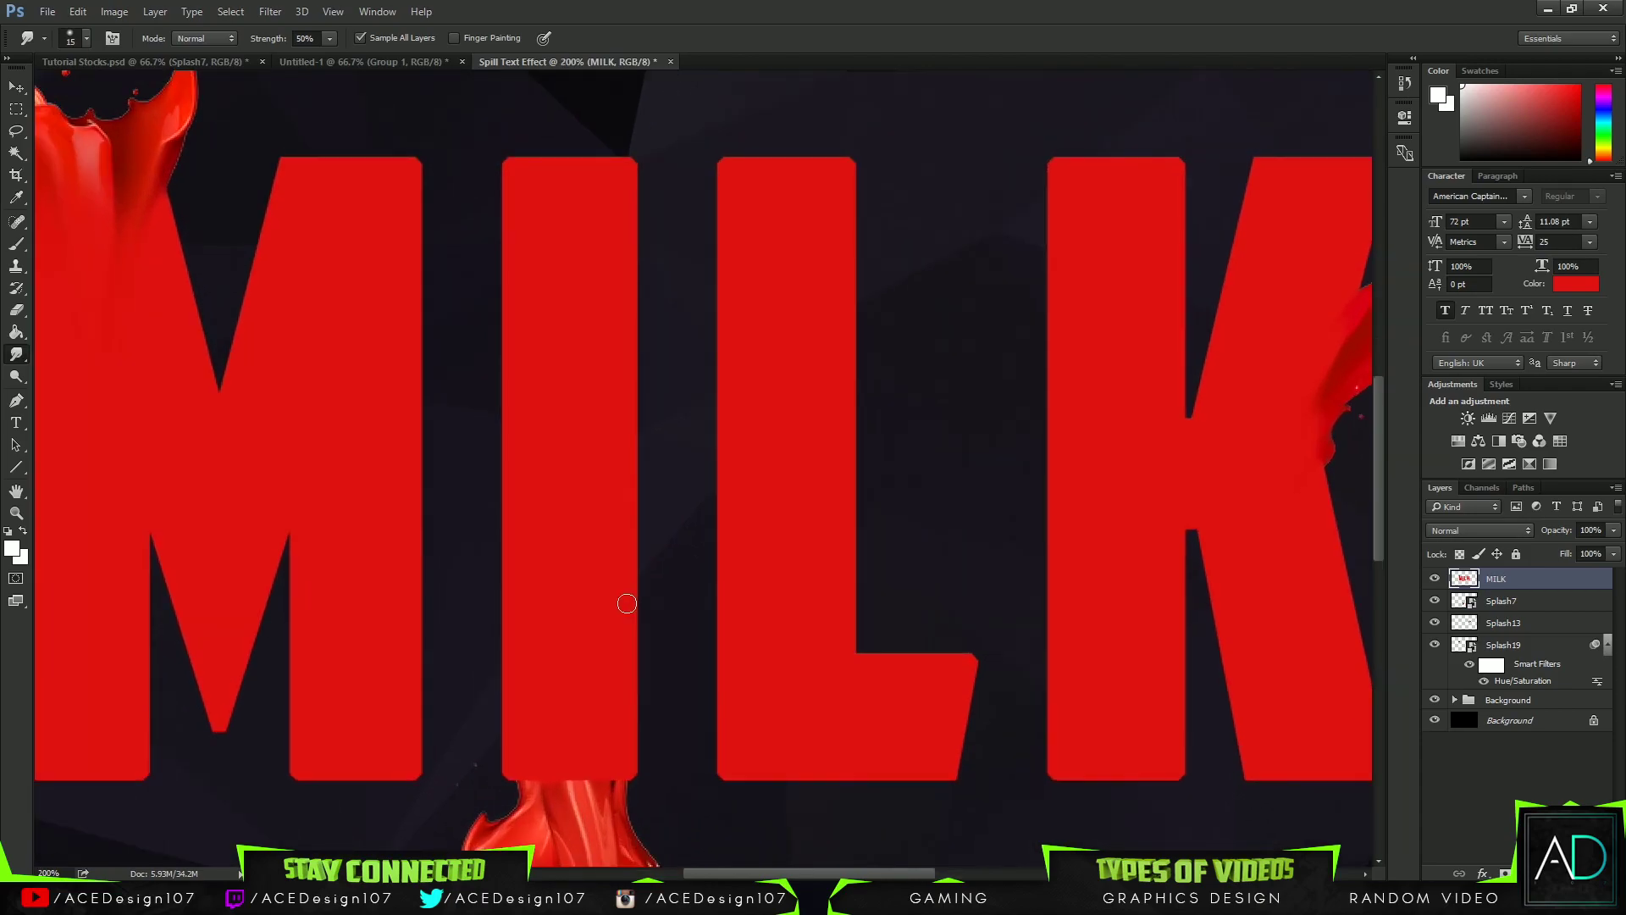
pyautogui.hotkey('ctrl', 't')
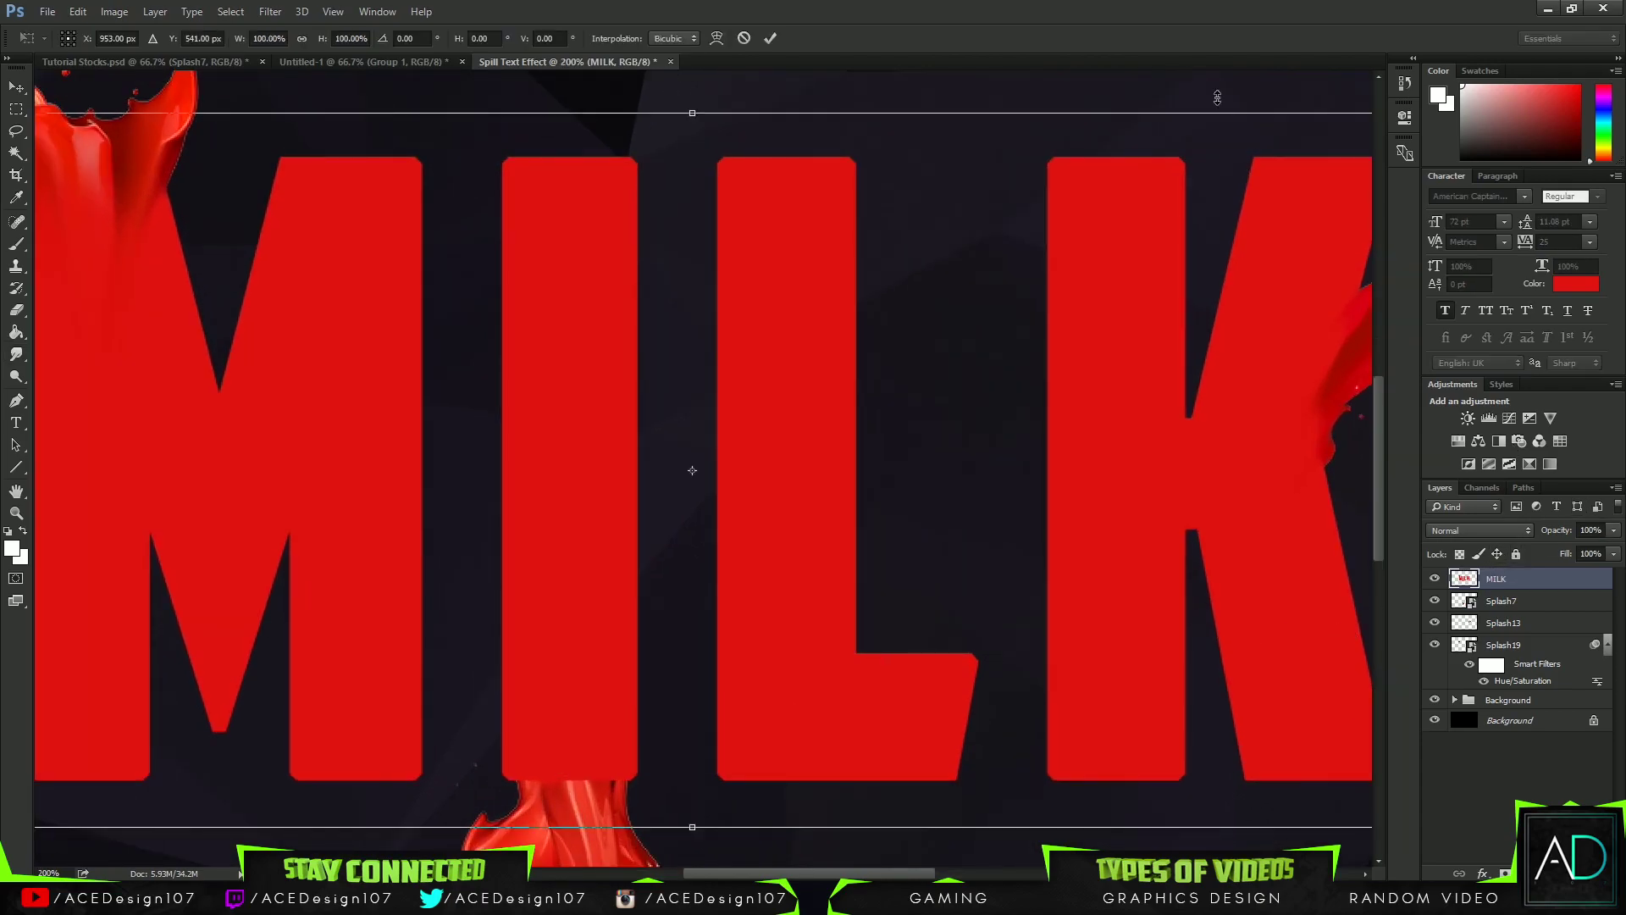
pyautogui.click(769, 39)
pyautogui.click(1547, 606)
pyautogui.hotkey('ctrl', 't')
pyautogui.moveTo(722, 751); pyautogui.dragTo(726, 743)
pyautogui.moveTo(434, 743); pyautogui.dragTo(416, 722)
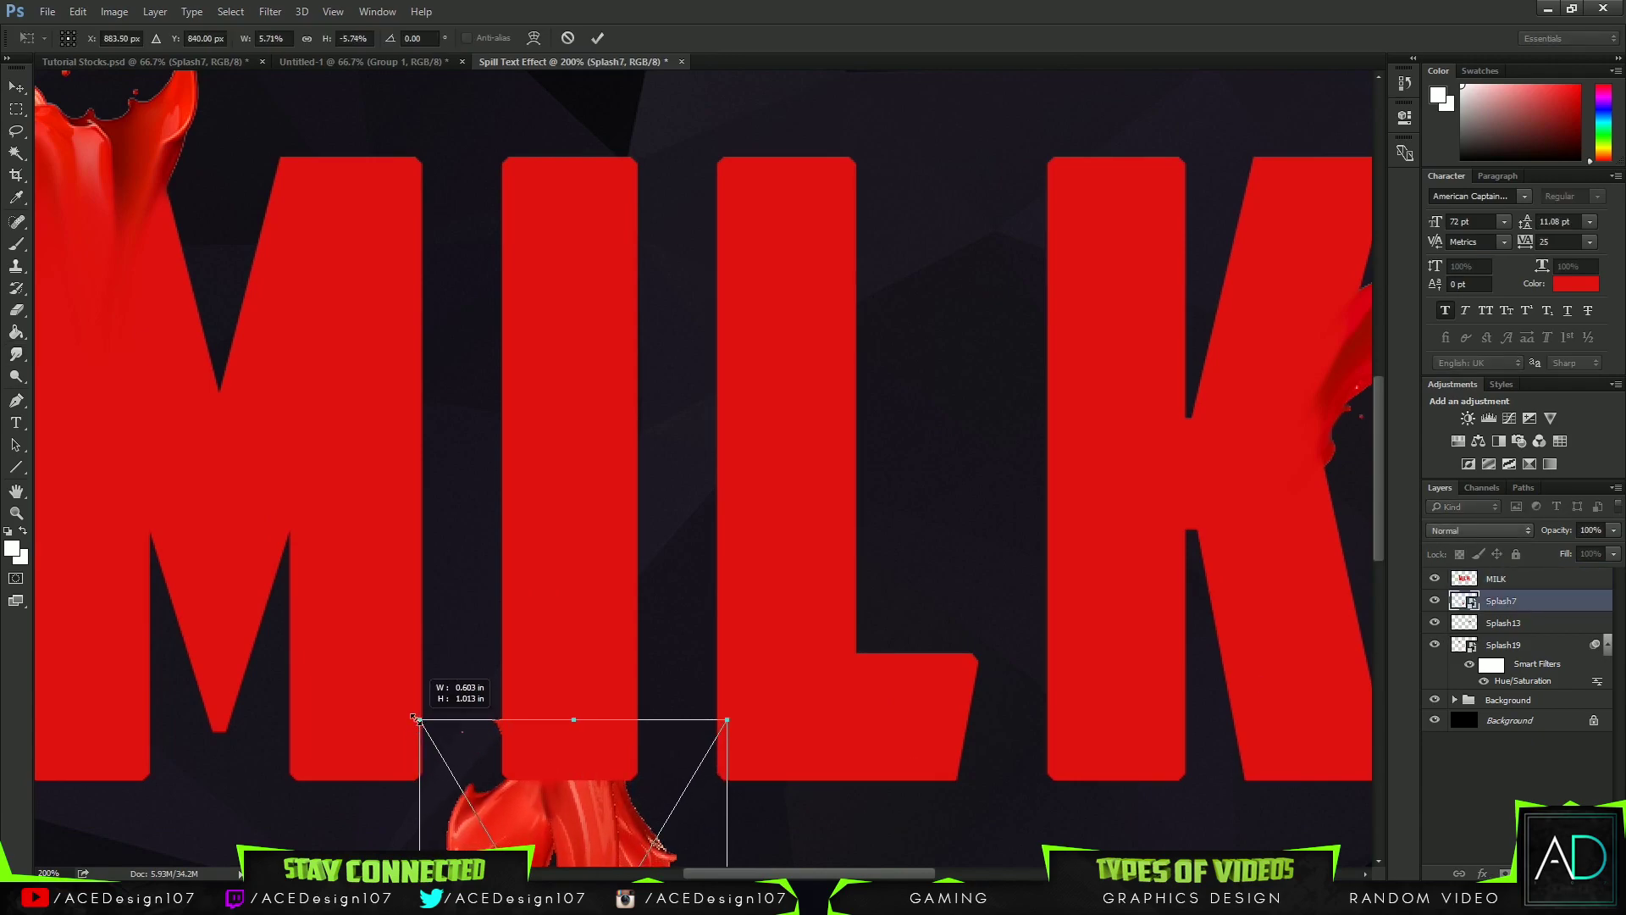
pyautogui.moveTo(727, 721); pyautogui.dragTo(735, 701)
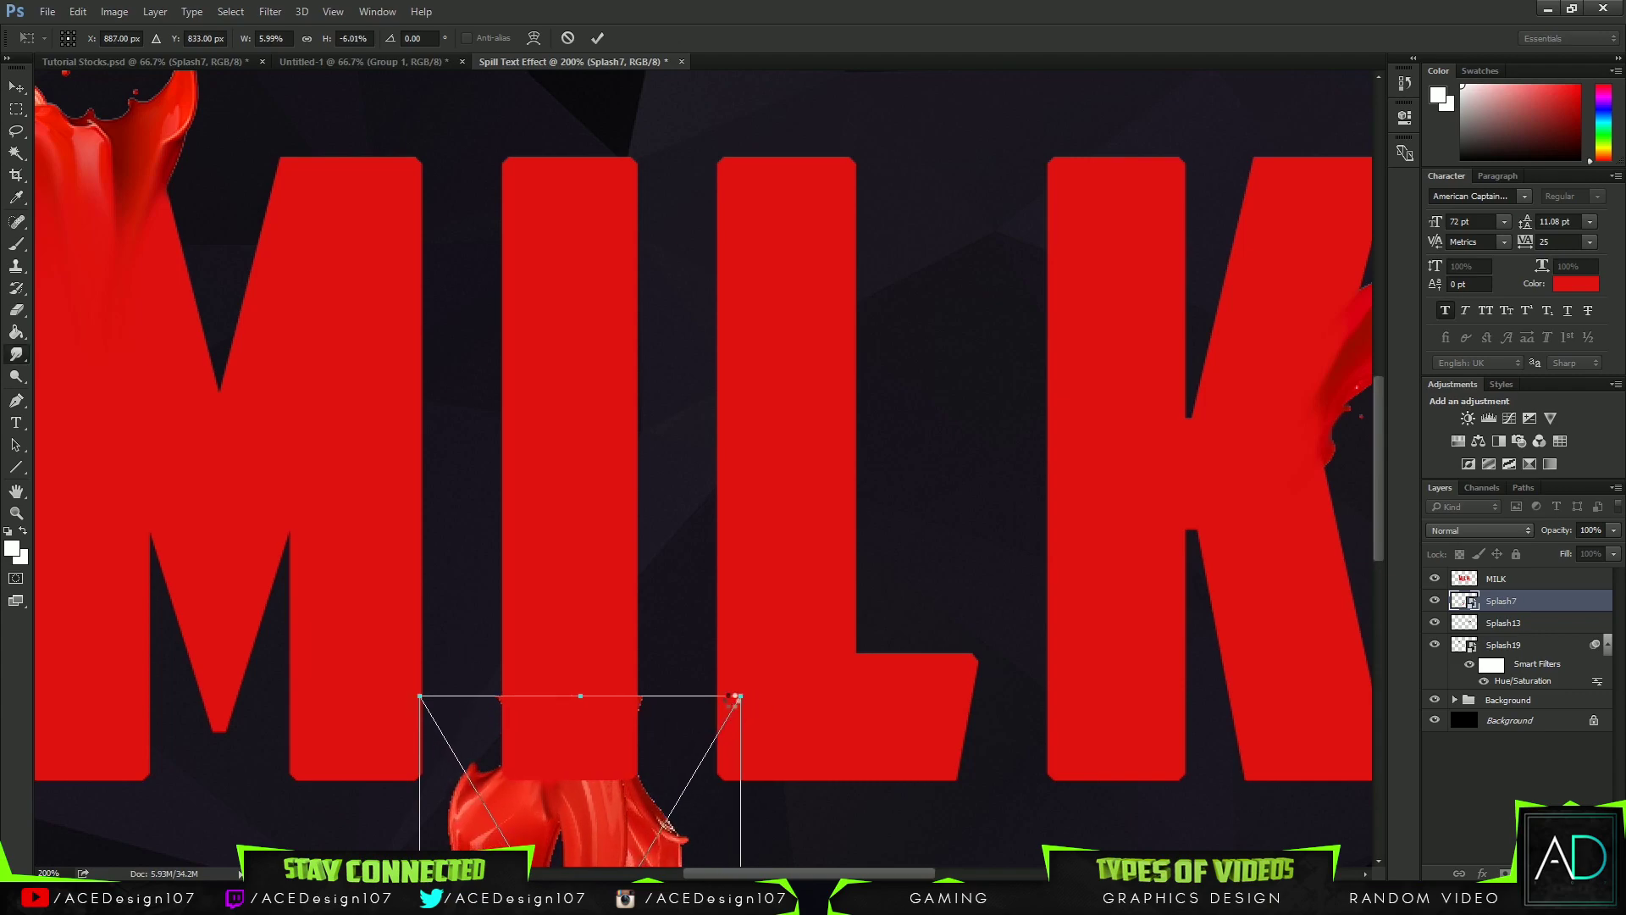
pyautogui.press('Return')
# Step: Rasterize the Splash7 layer and delete the stray splash bits on both sides of the I's lower stem
pyautogui.press('m')
pyautogui.moveTo(683, 650); pyautogui.dragTo(636, 722)
pyautogui.press('Delete')
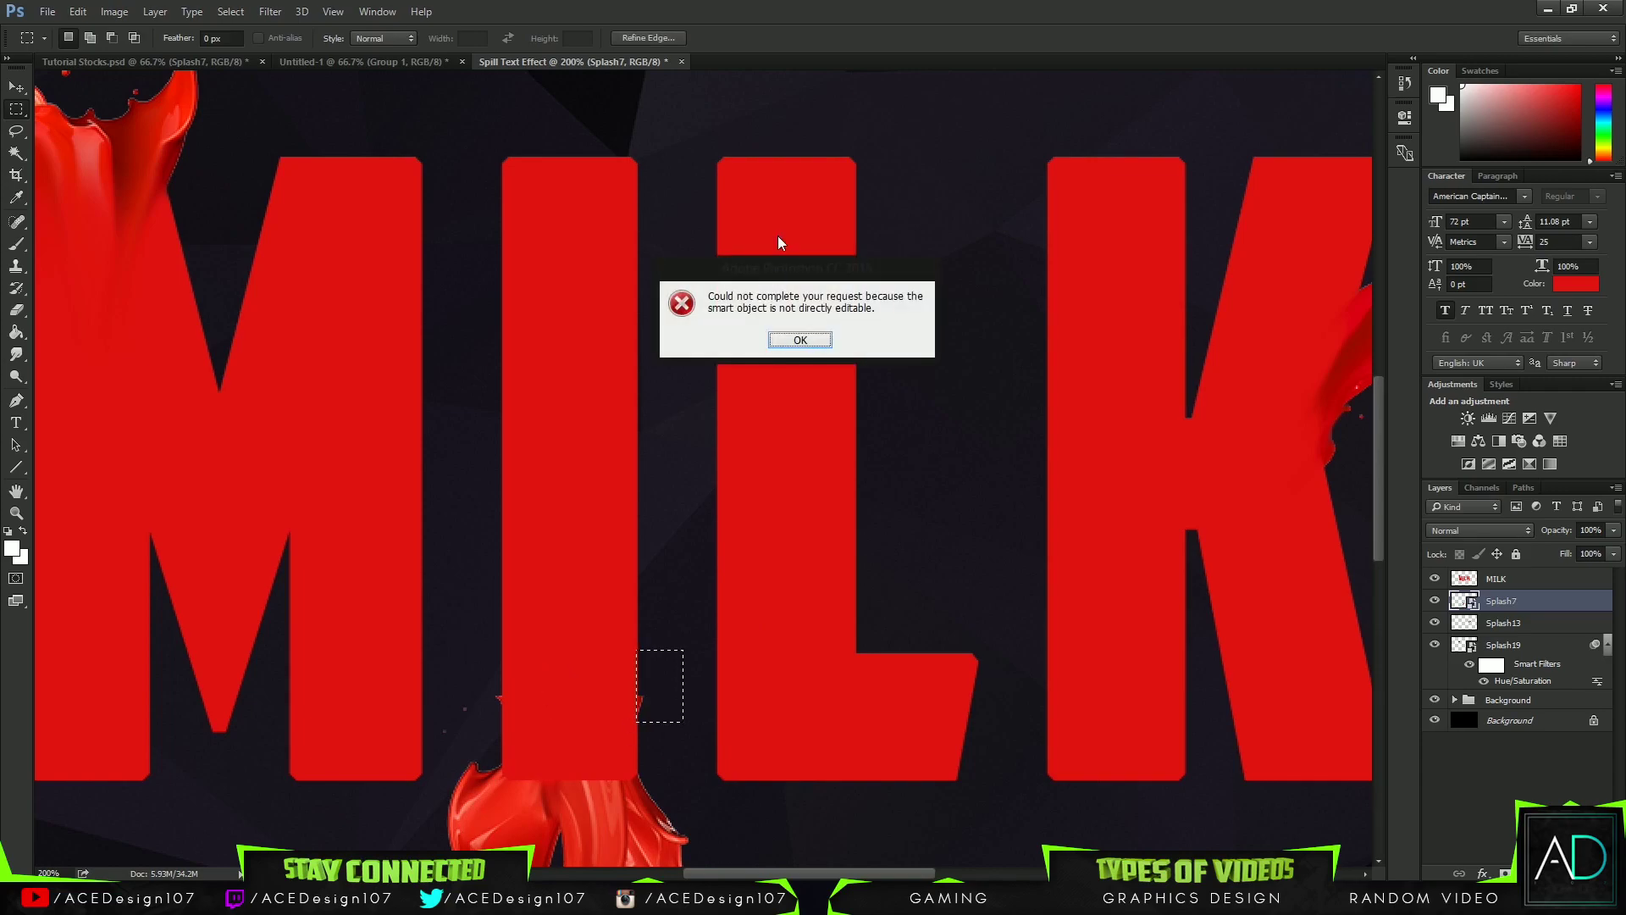
pyautogui.click(812, 343)
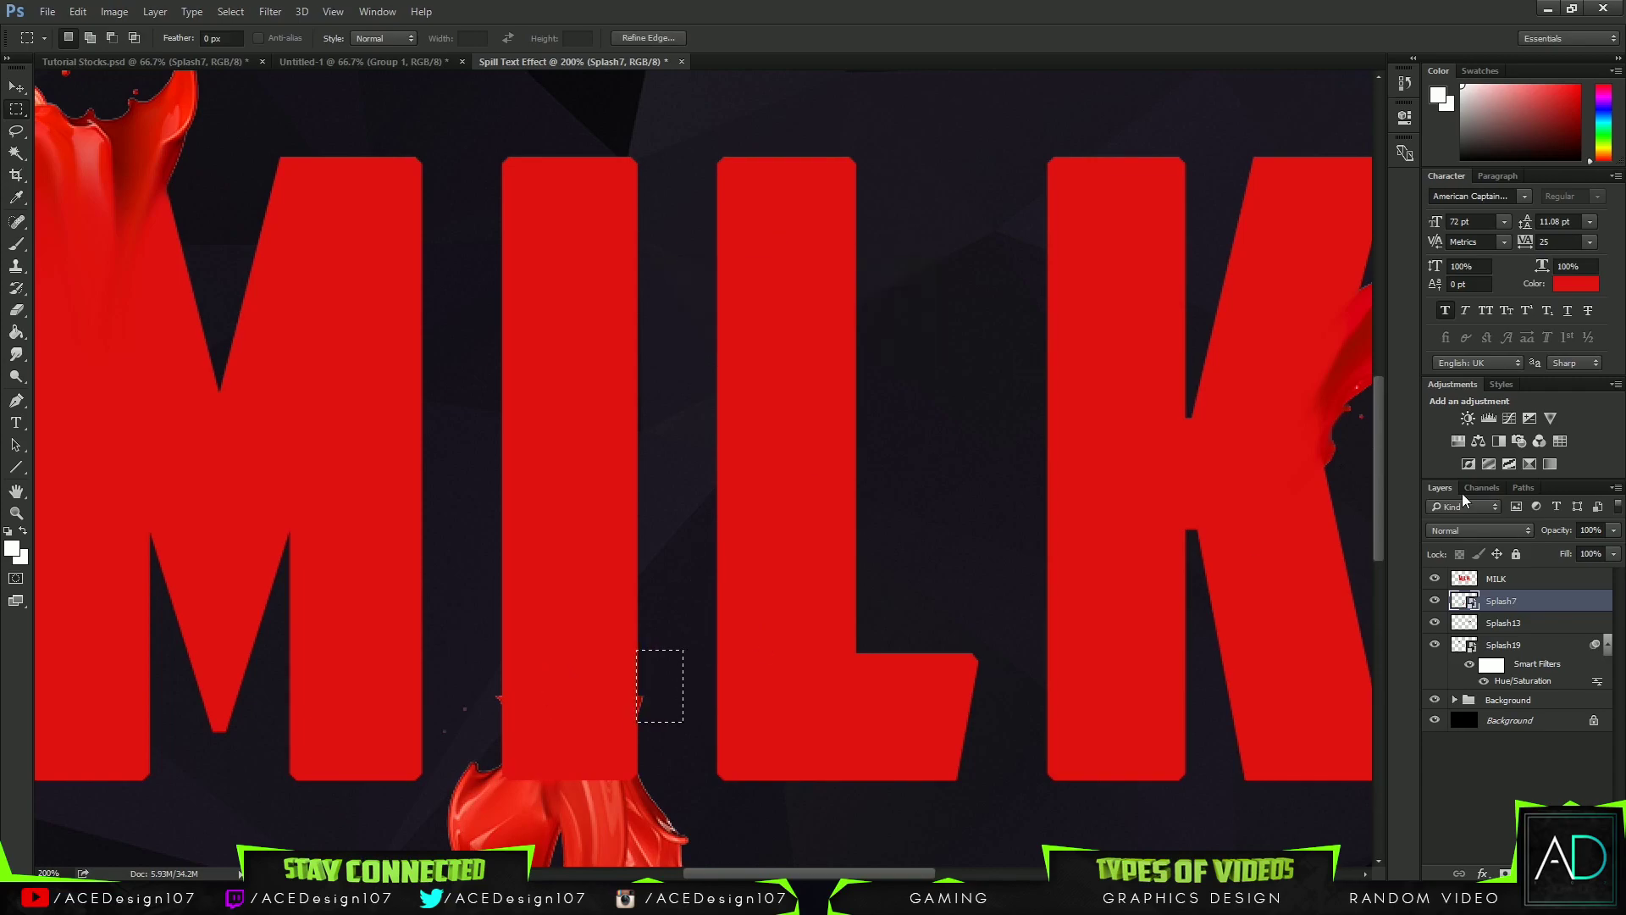
pyautogui.rightClick(1552, 603)
pyautogui.click(1367, 383)
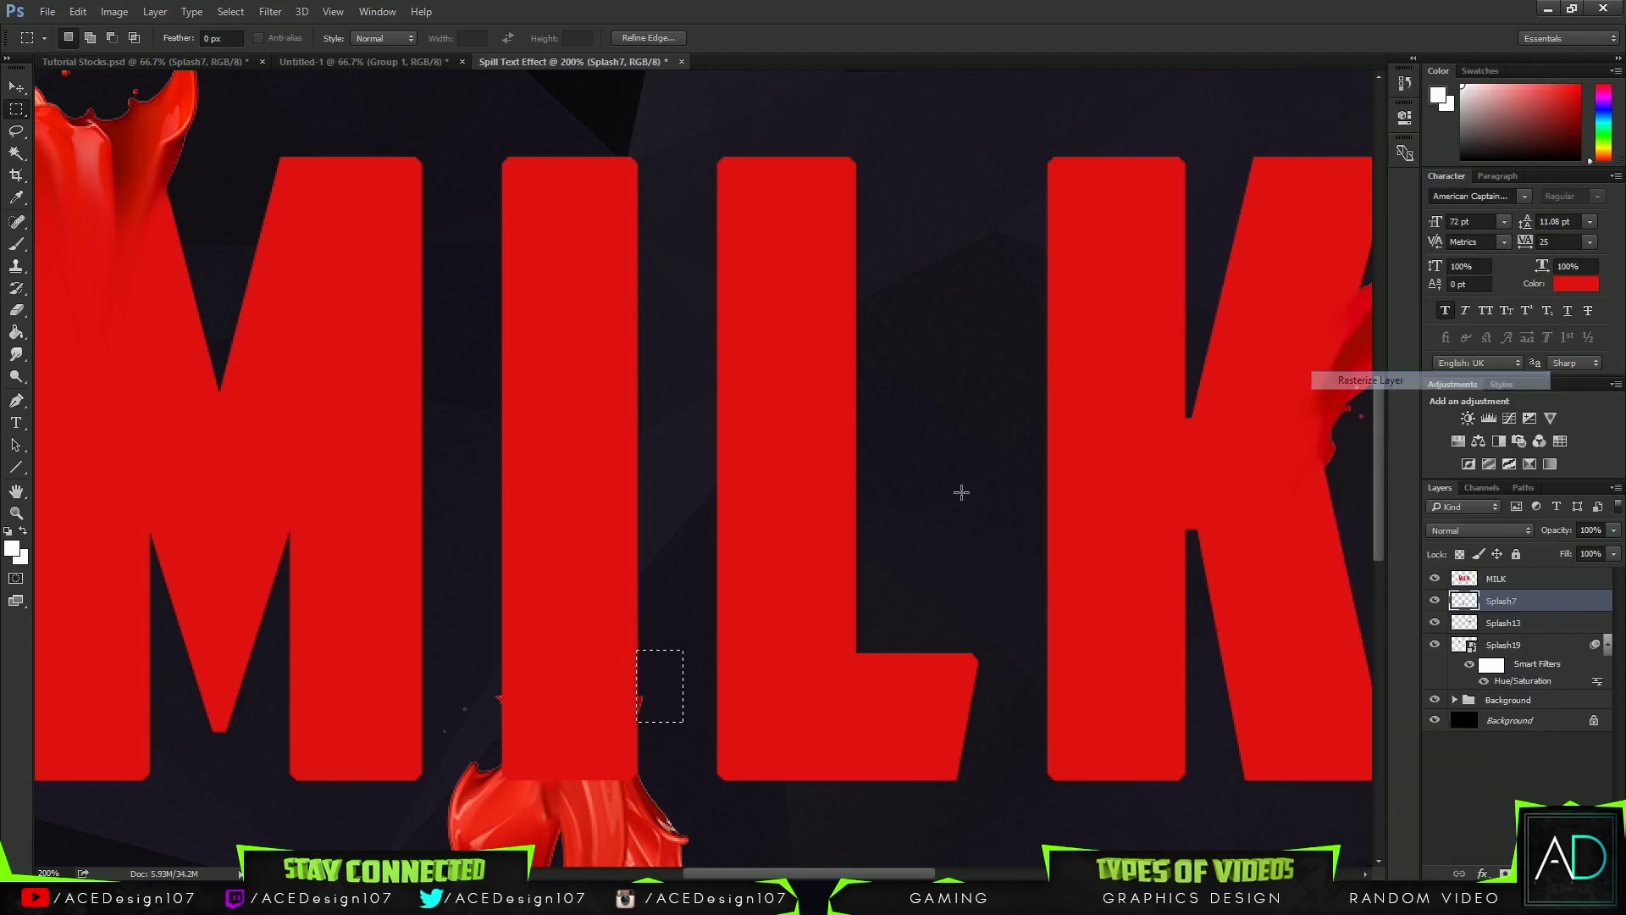
pyautogui.moveTo(449, 644)
pyautogui.mouseDown()
pyautogui.moveTo(513, 722)
pyautogui.moveTo(501, 735)
pyautogui.mouseUp()
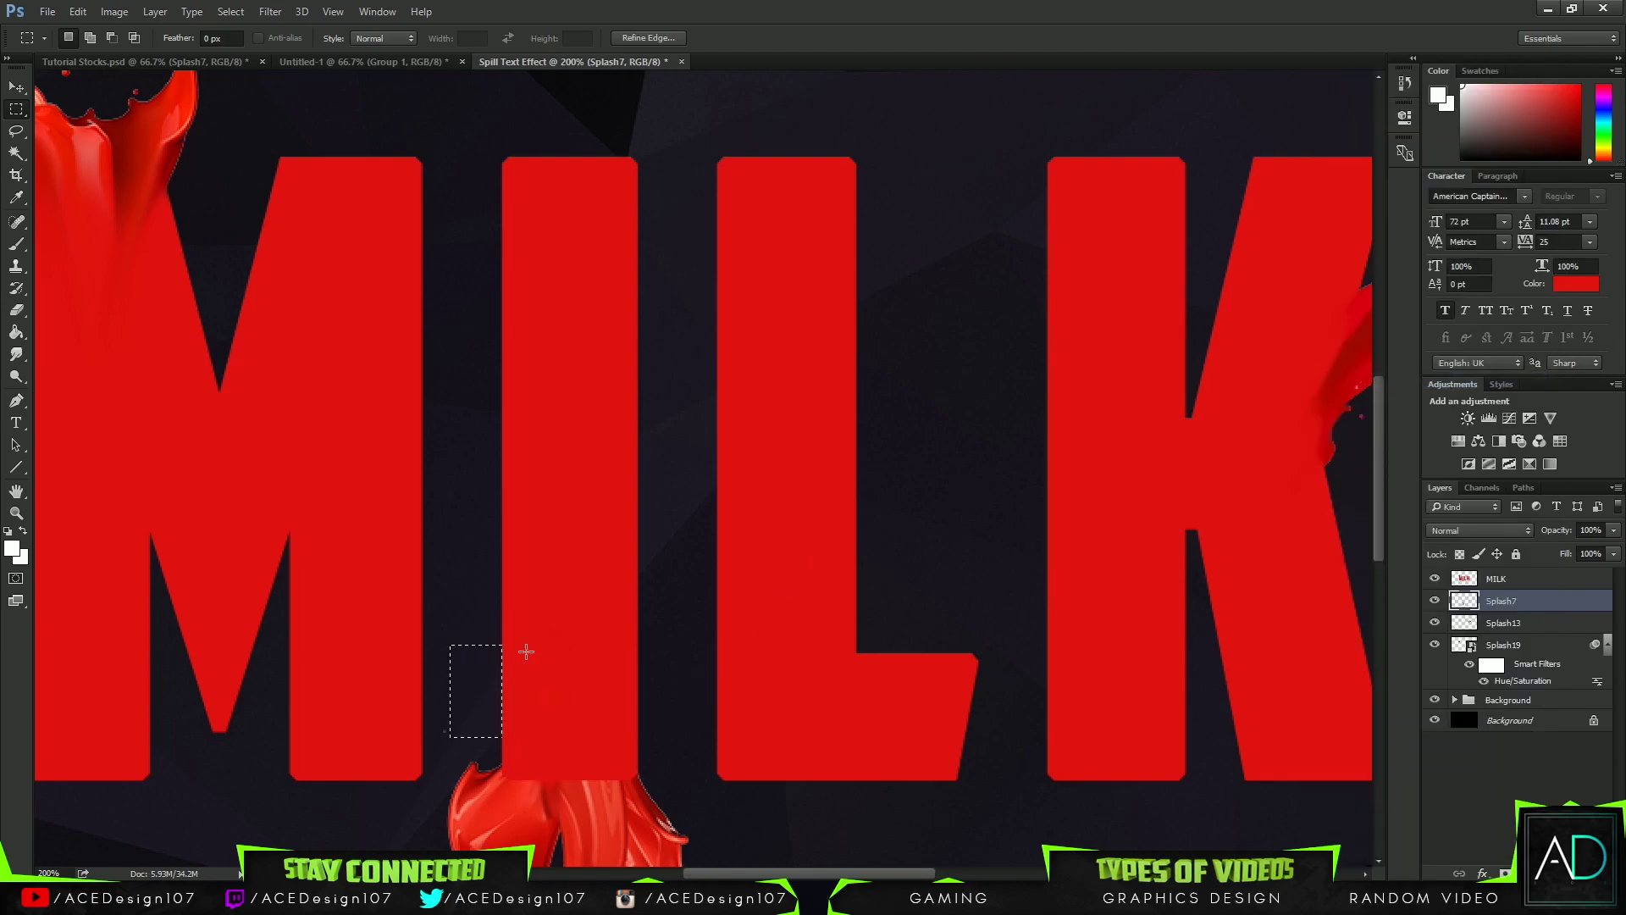
pyautogui.press('Delete')
pyautogui.hotkey('ctrl', 'd')
# Step: Smudge the Splash7 liquid upward into the base of the I on the MILK layer to blend them
pyautogui.click(27, 350)
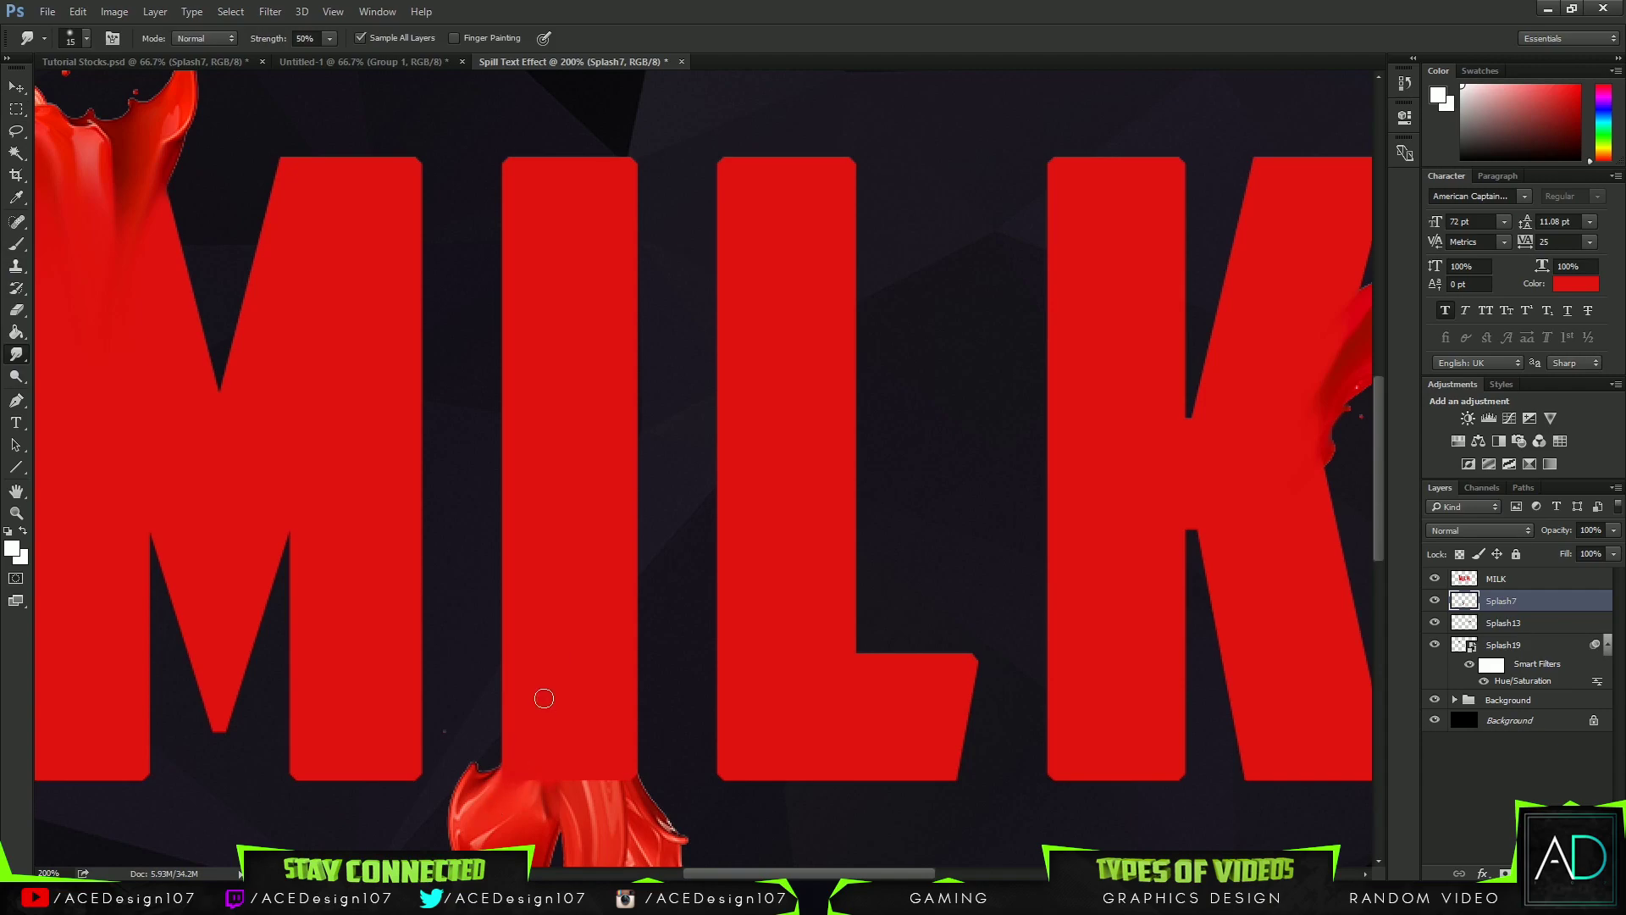
pyautogui.moveTo(496, 773); pyautogui.dragTo(515, 761)
pyautogui.click(1507, 578)
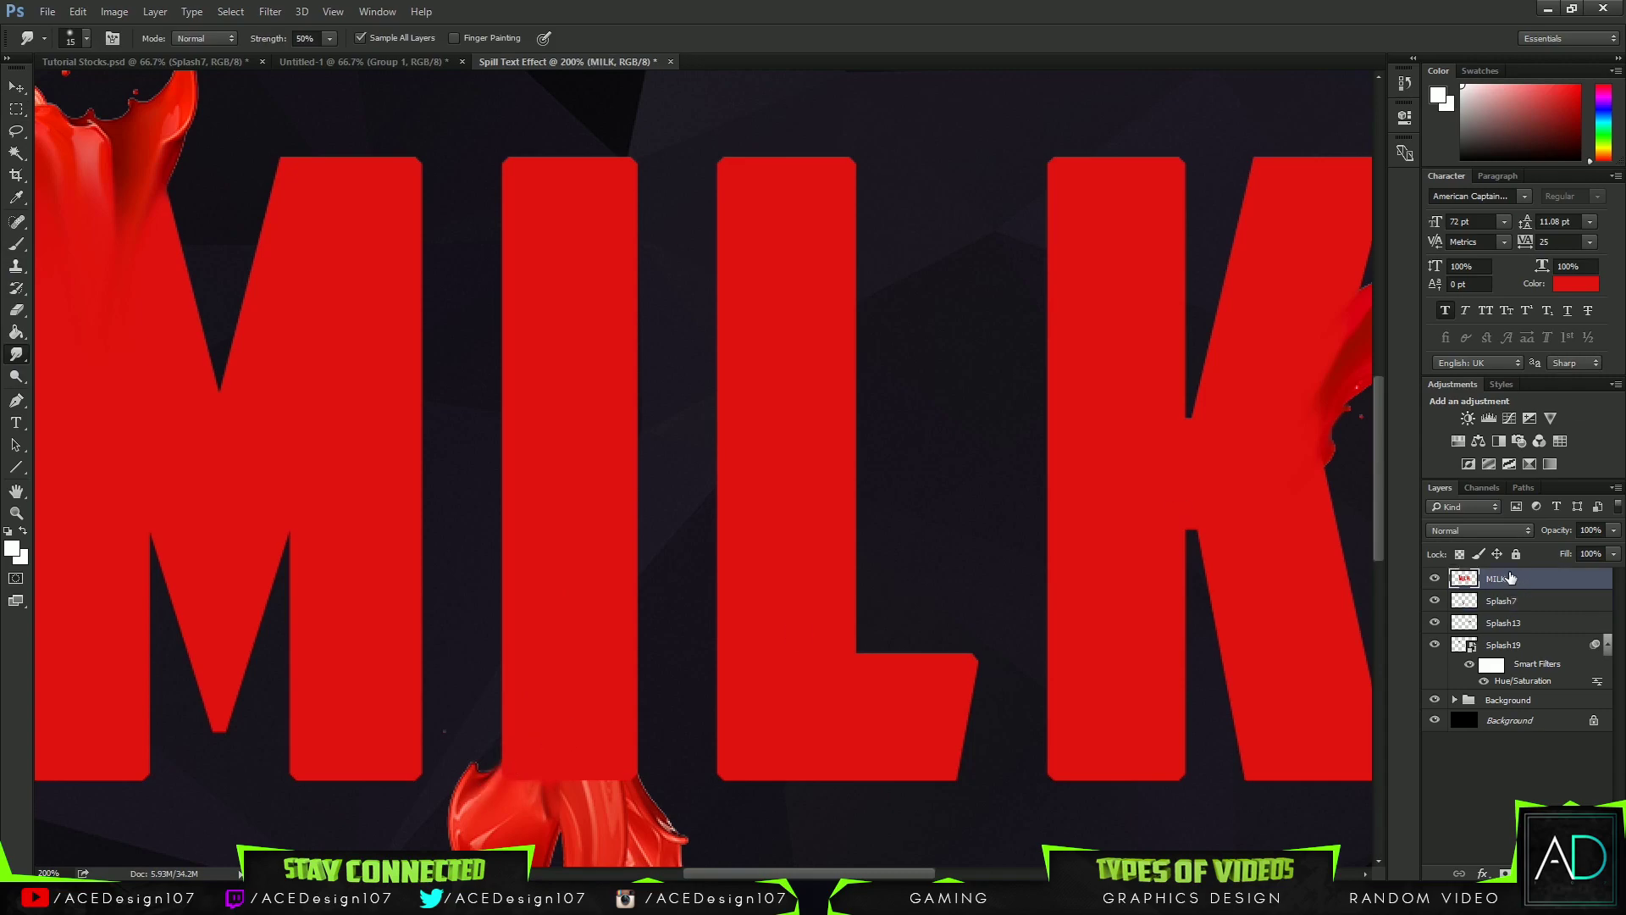
pyautogui.moveTo(527, 805); pyautogui.dragTo(540, 722)
pyautogui.moveTo(534, 808); pyautogui.dragTo(526, 683)
pyautogui.moveTo(559, 808)
pyautogui.mouseDown()
pyautogui.moveTo(534, 656)
pyautogui.moveTo(584, 783)
pyautogui.moveTo(581, 797)
pyautogui.moveTo(547, 654)
pyautogui.moveTo(566, 773)
pyautogui.moveTo(584, 788)
pyautogui.moveTo(532, 589)
pyautogui.moveTo(601, 786)
pyautogui.moveTo(564, 630)
pyautogui.moveTo(587, 762)
pyautogui.moveTo(579, 671)
pyautogui.moveTo(607, 785)
pyautogui.moveTo(607, 667)
pyautogui.moveTo(612, 771)
pyautogui.moveTo(615, 681)
pyautogui.moveTo(632, 788)
pyautogui.moveTo(594, 672)
pyautogui.moveTo(598, 635)
pyautogui.moveTo(627, 767)
pyautogui.moveTo(596, 605)
pyautogui.moveTo(644, 828)
pyautogui.moveTo(543, 679)
pyautogui.moveTo(515, 730)
pyautogui.mouseUp()
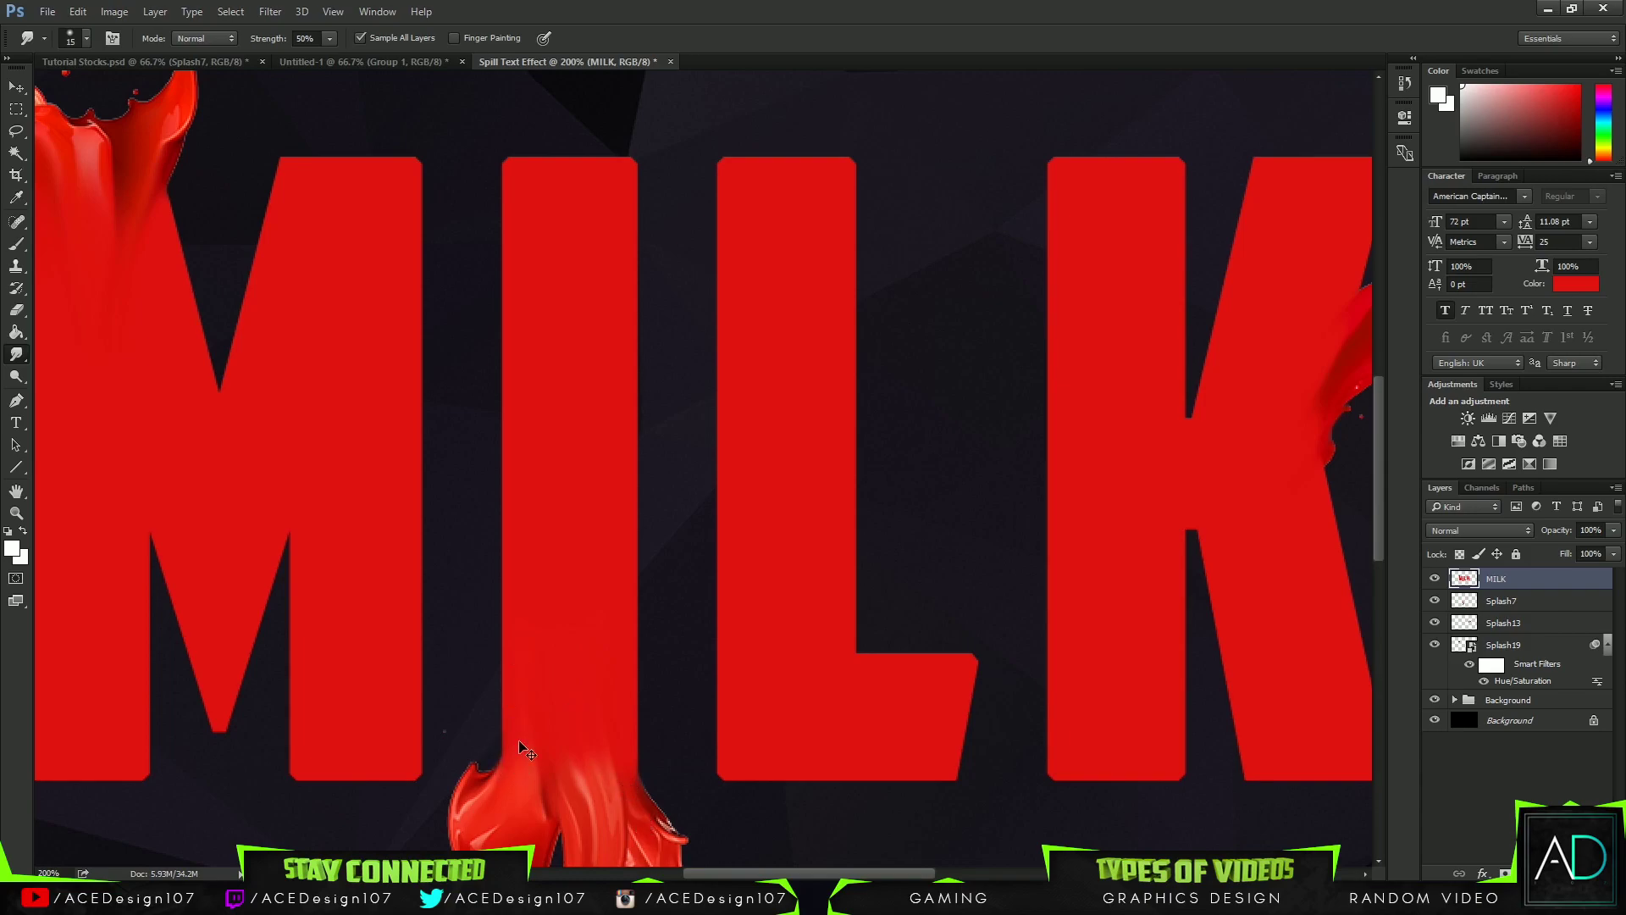
pyautogui.hotkey('ctrl', '0')
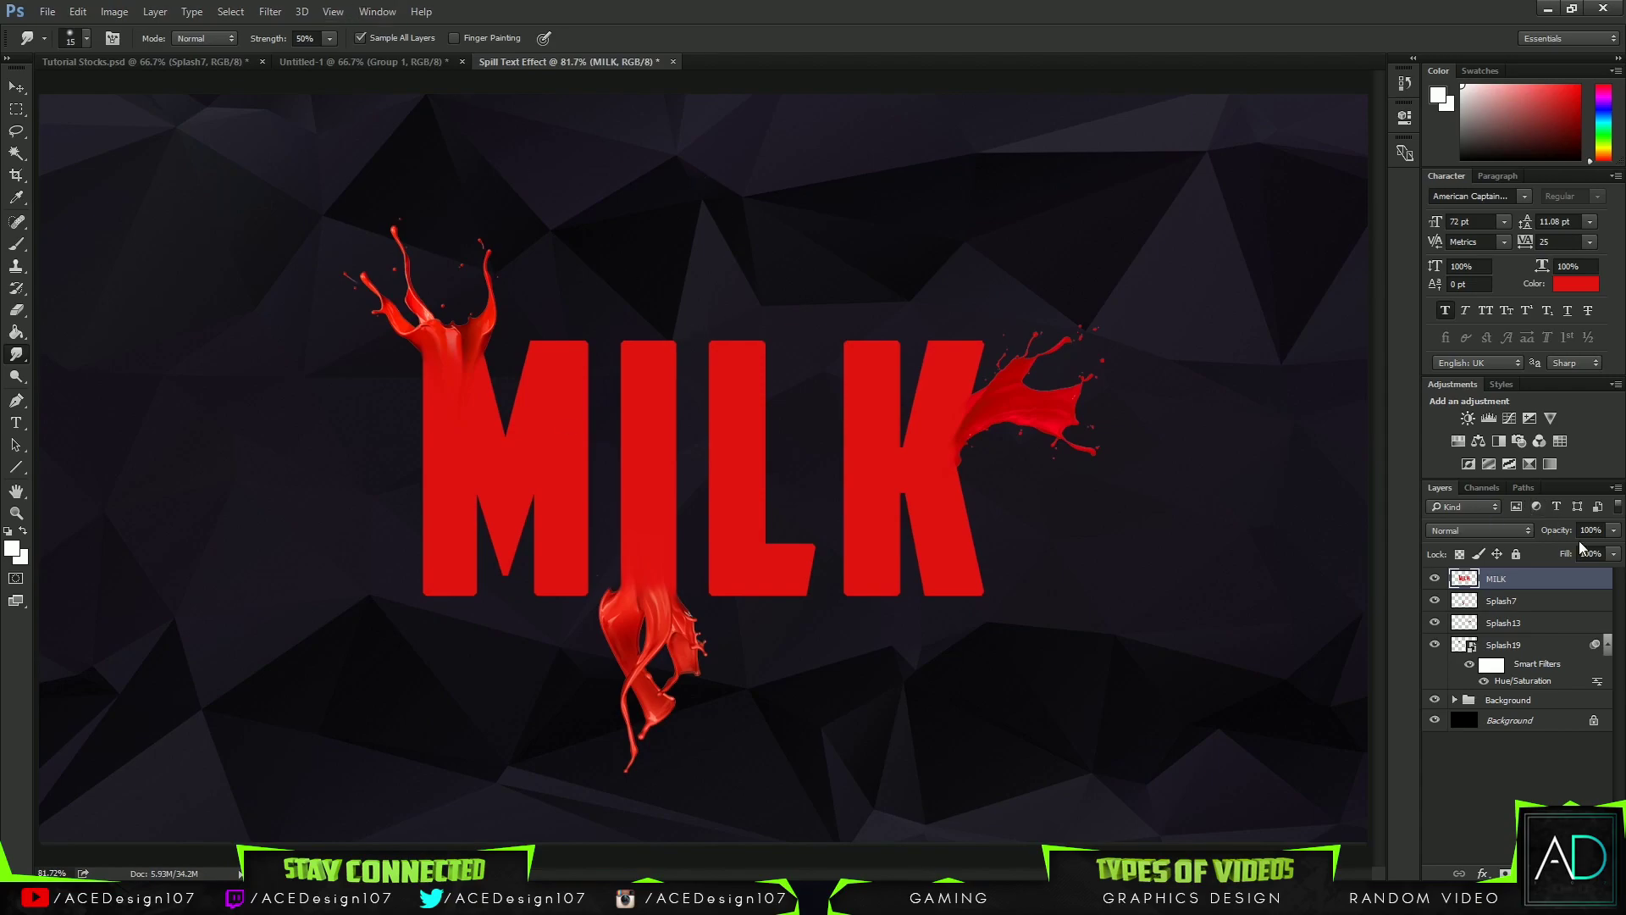
# Step: Shift the Splash7 layer's hue slightly upward and set its saturation to +2 with Hue/Saturation
pyautogui.click(1573, 603)
pyautogui.hotkey('ctrl', 'u')
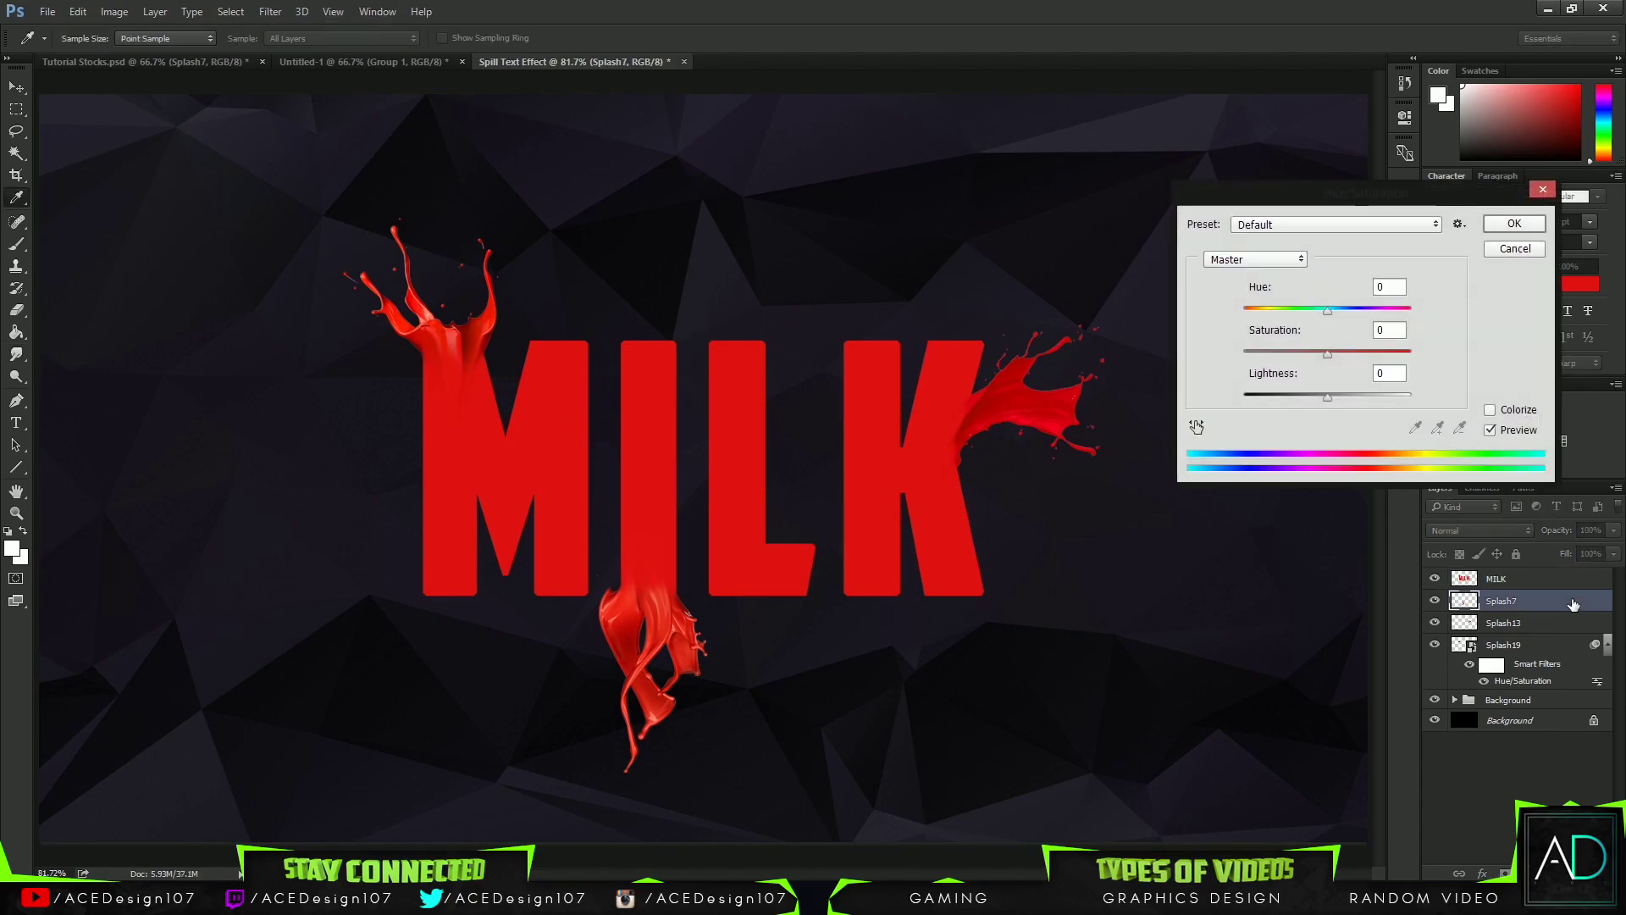
pyautogui.moveTo(1369, 356); pyautogui.dragTo(1375, 357)
pyautogui.click(1328, 312)
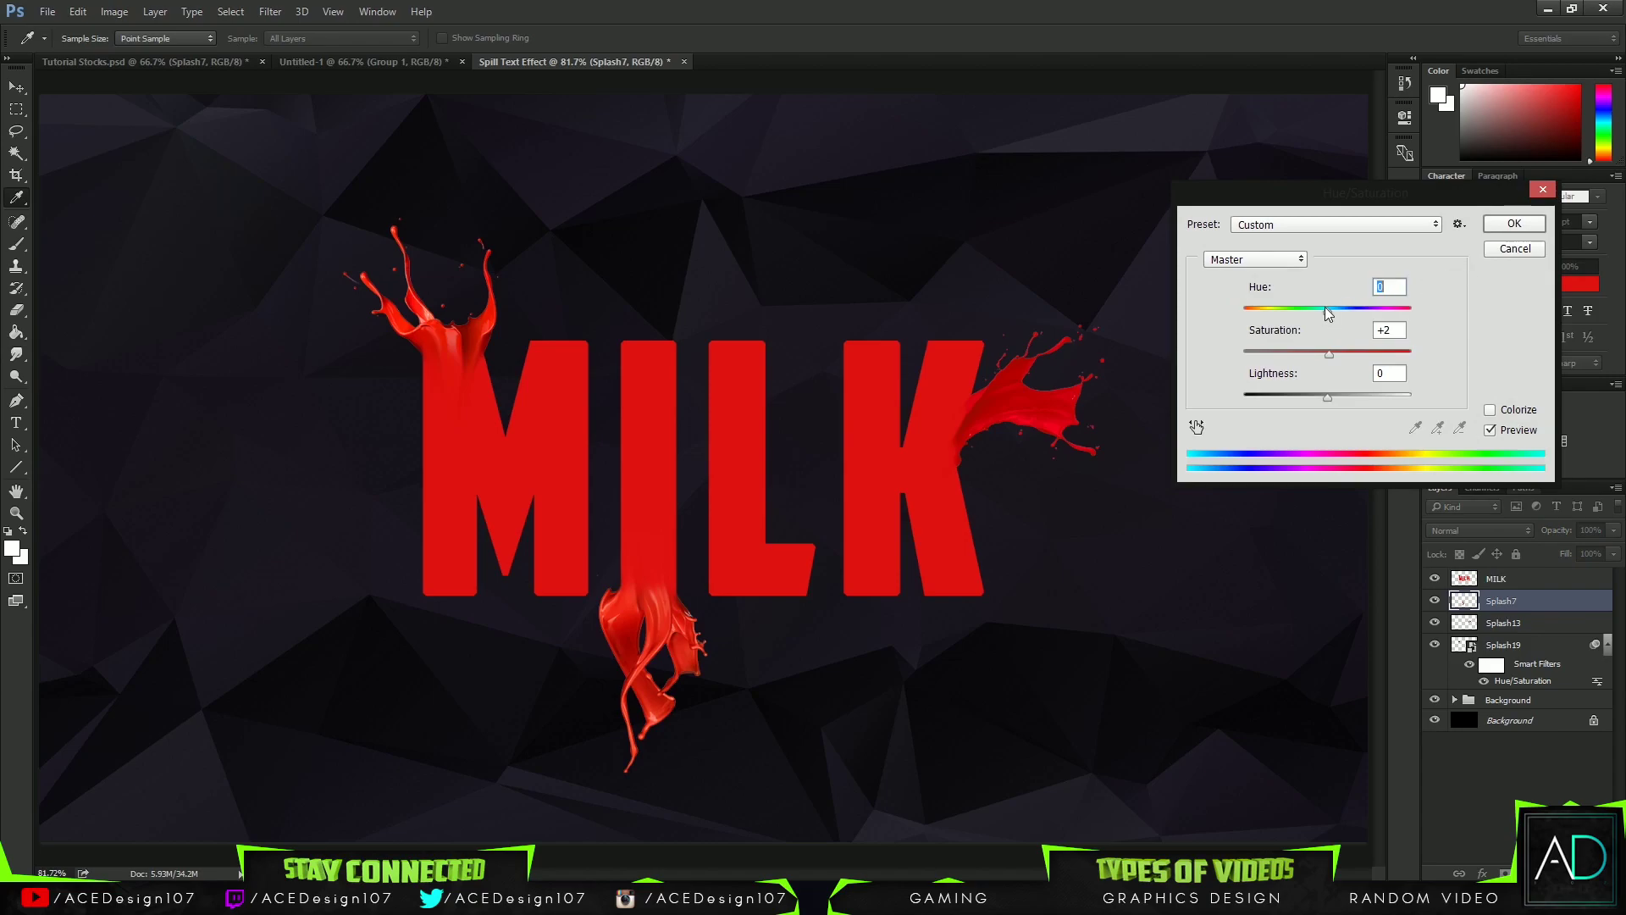
pyautogui.click(1328, 310)
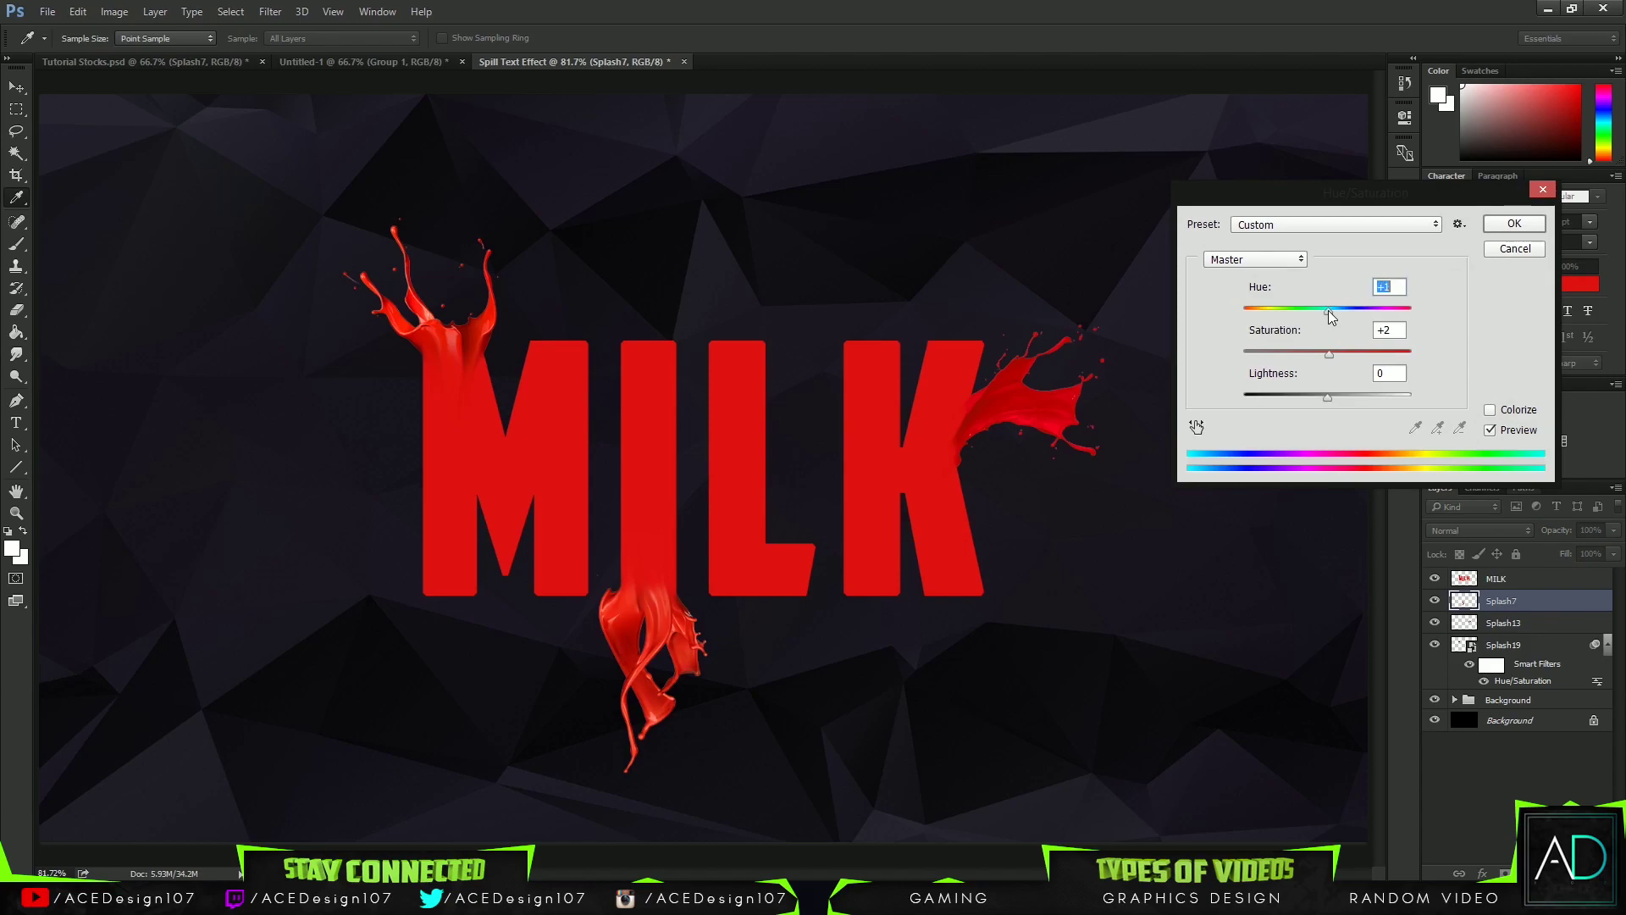
pyautogui.click(1505, 225)
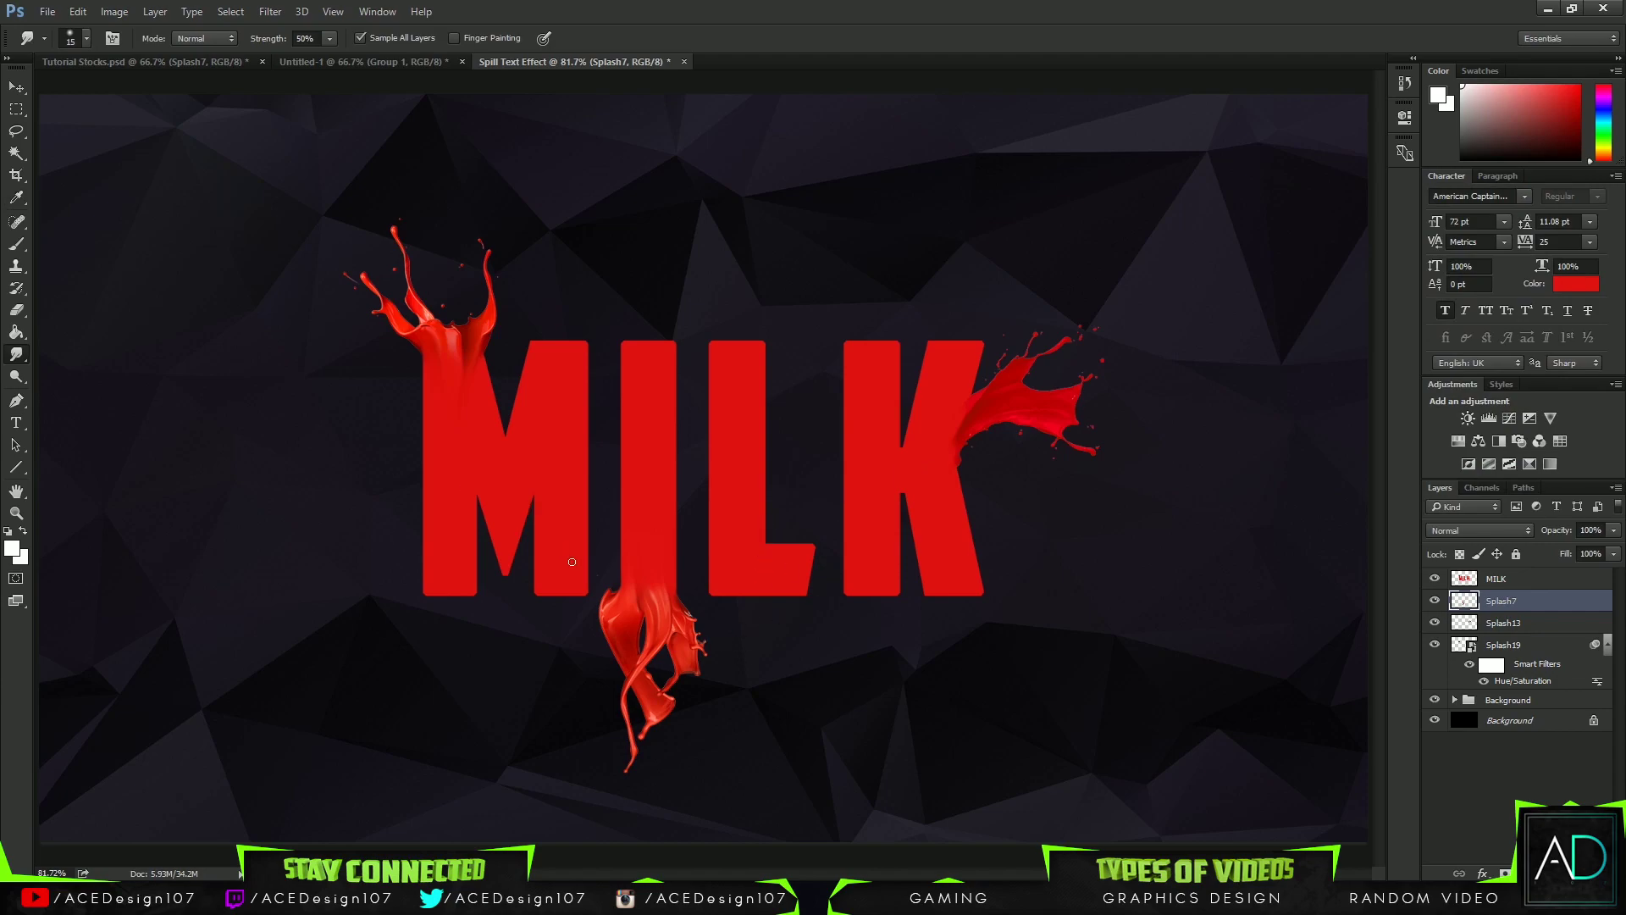
pyautogui.press('m')
pyautogui.moveTo(536, 551); pyautogui.dragTo(618, 587)
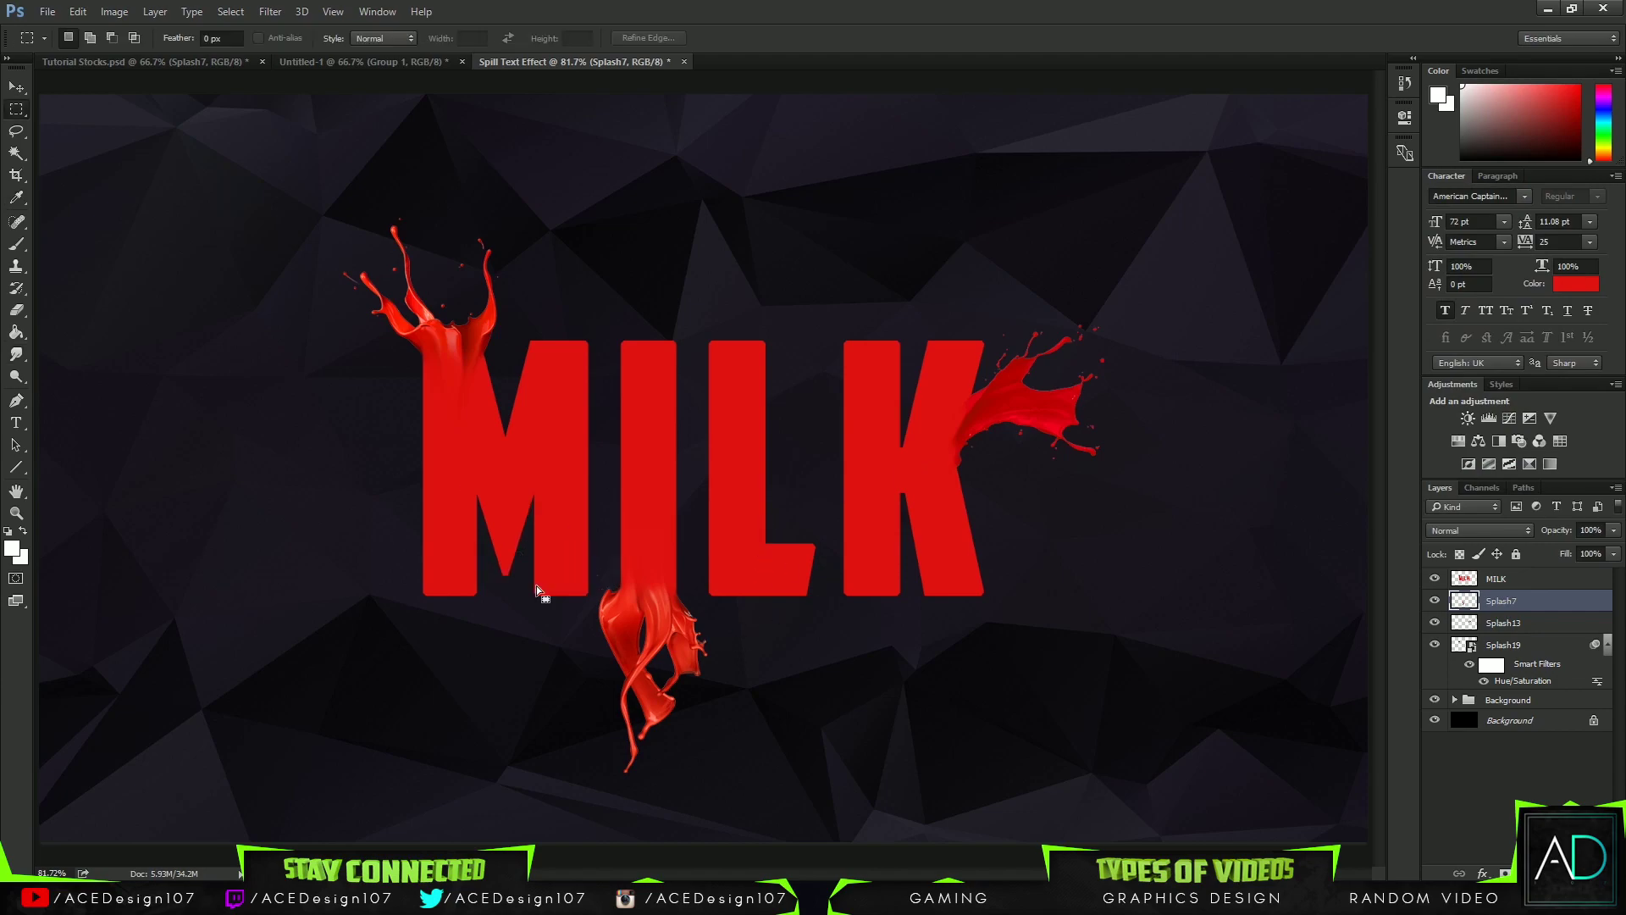
pyautogui.hotkey('ctrl', 'd')
# Step: Preview the Splash6, 1, 2 and 3 stock splashes in Tutorial Stocks.psd, with Splash7 hidden
pyautogui.click(385, 56)
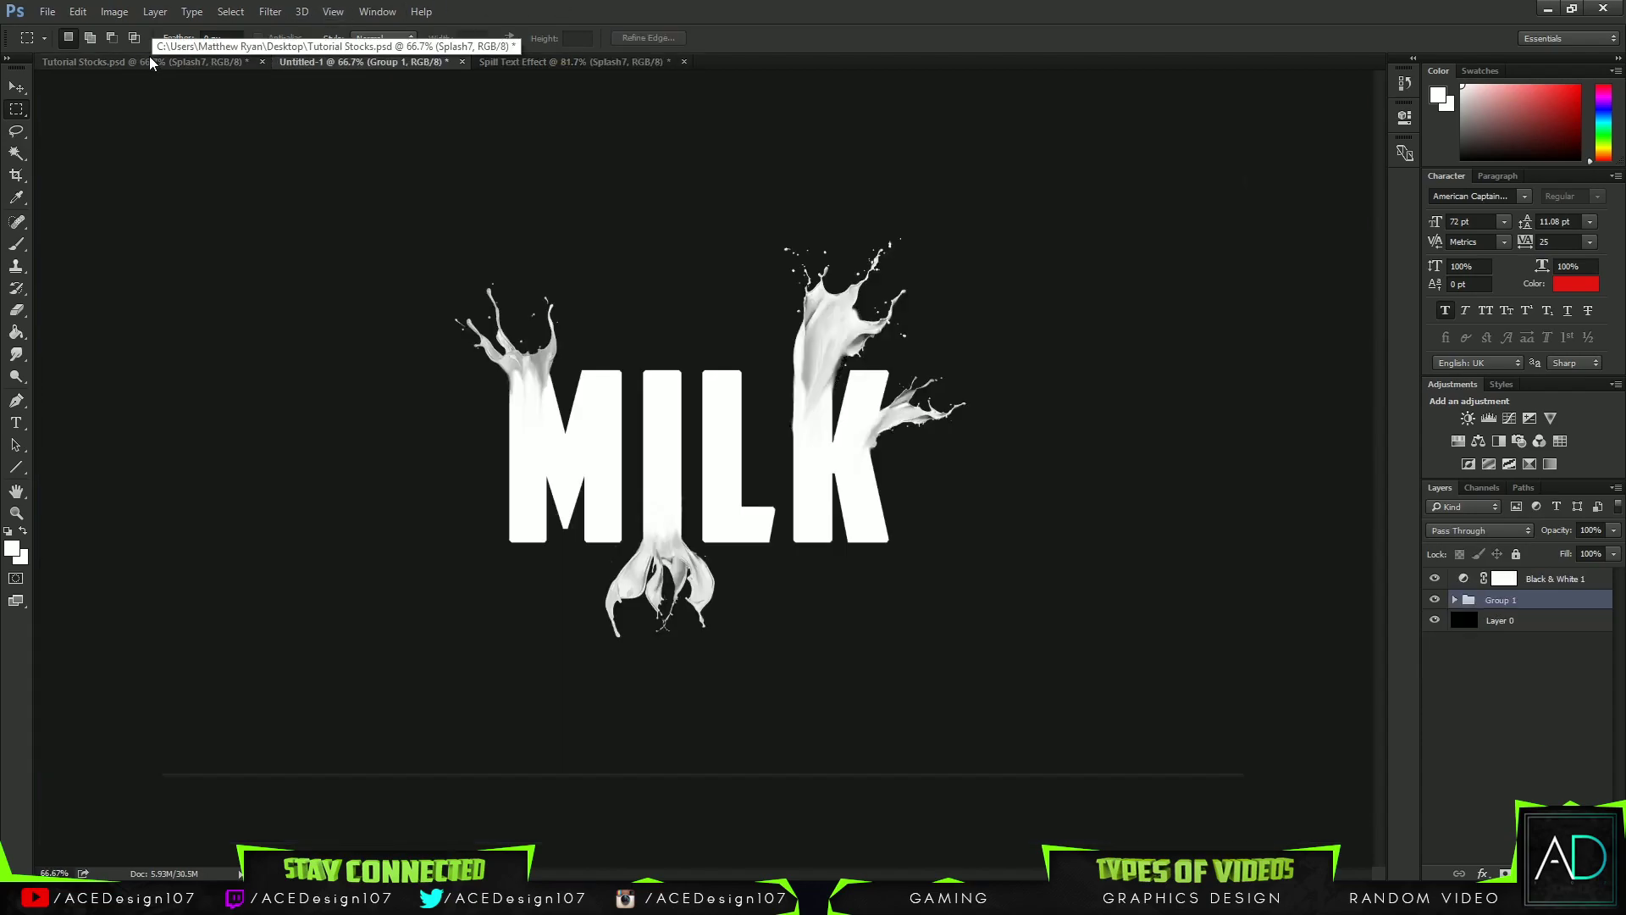
pyautogui.click(206, 57)
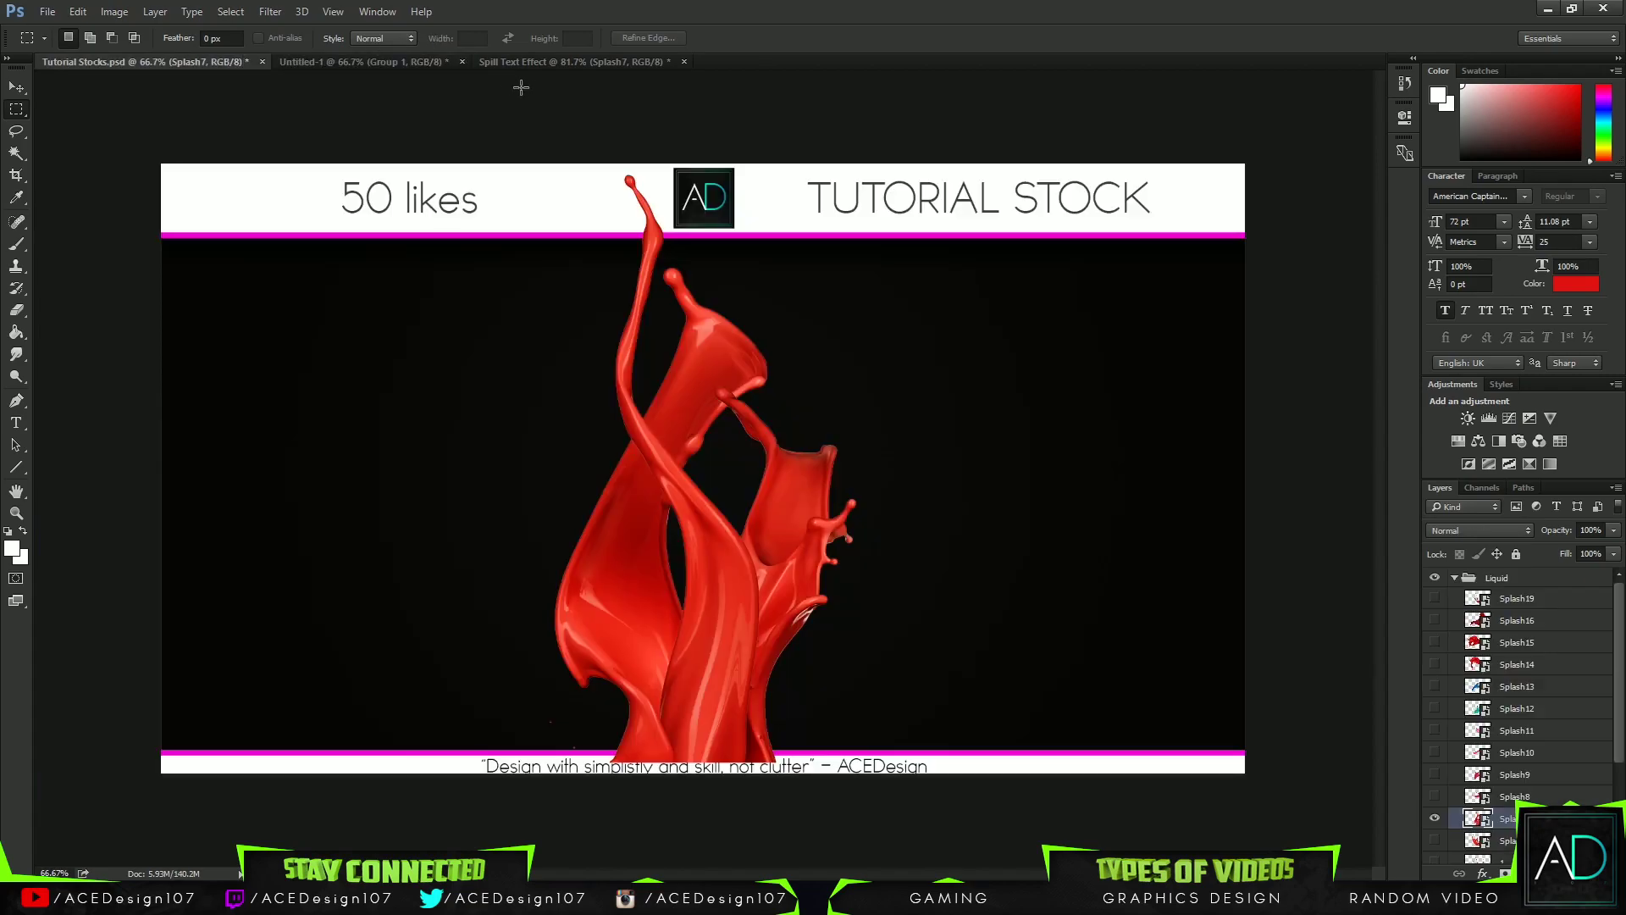
pyautogui.click(1435, 818)
pyautogui.click(1435, 840)
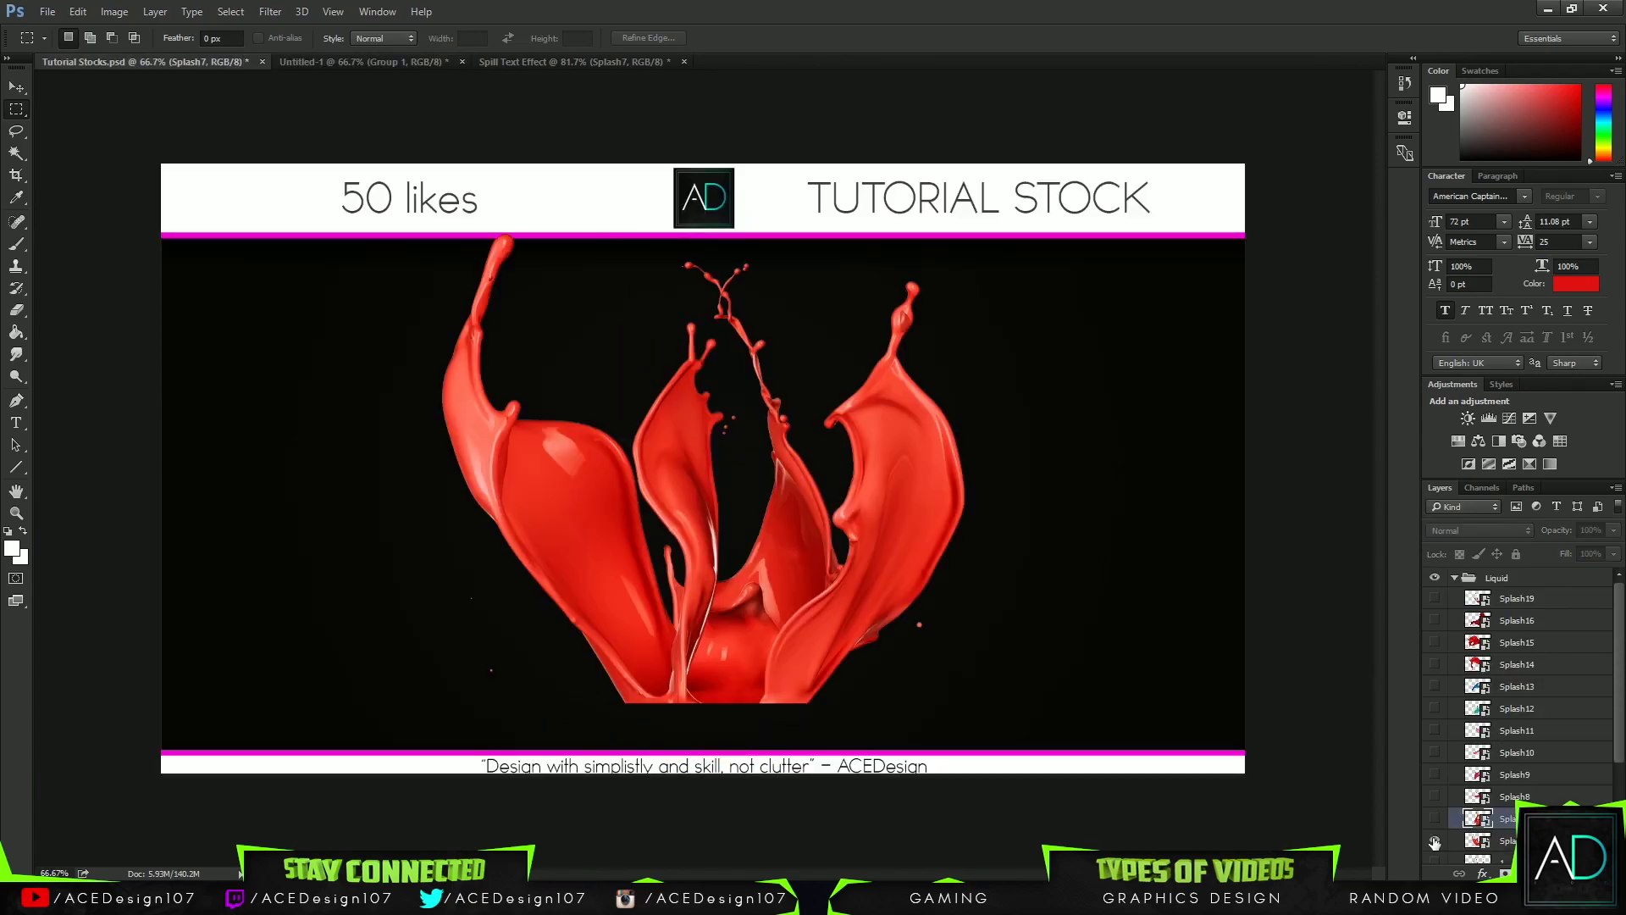
pyautogui.click(1435, 840)
pyautogui.scroll(-3, 1434, 813)
pyautogui.click(1436, 745)
pyautogui.click(1435, 745)
pyautogui.click(1435, 768)
pyautogui.click(1435, 767)
pyautogui.click(1435, 790)
pyautogui.click(1435, 789)
# Step: Show the yellow splash on layer 2 and copy it into the Spill Text Effect document behind the lettering
pyautogui.click(1435, 768)
pyautogui.click(1516, 767)
pyautogui.press('v')
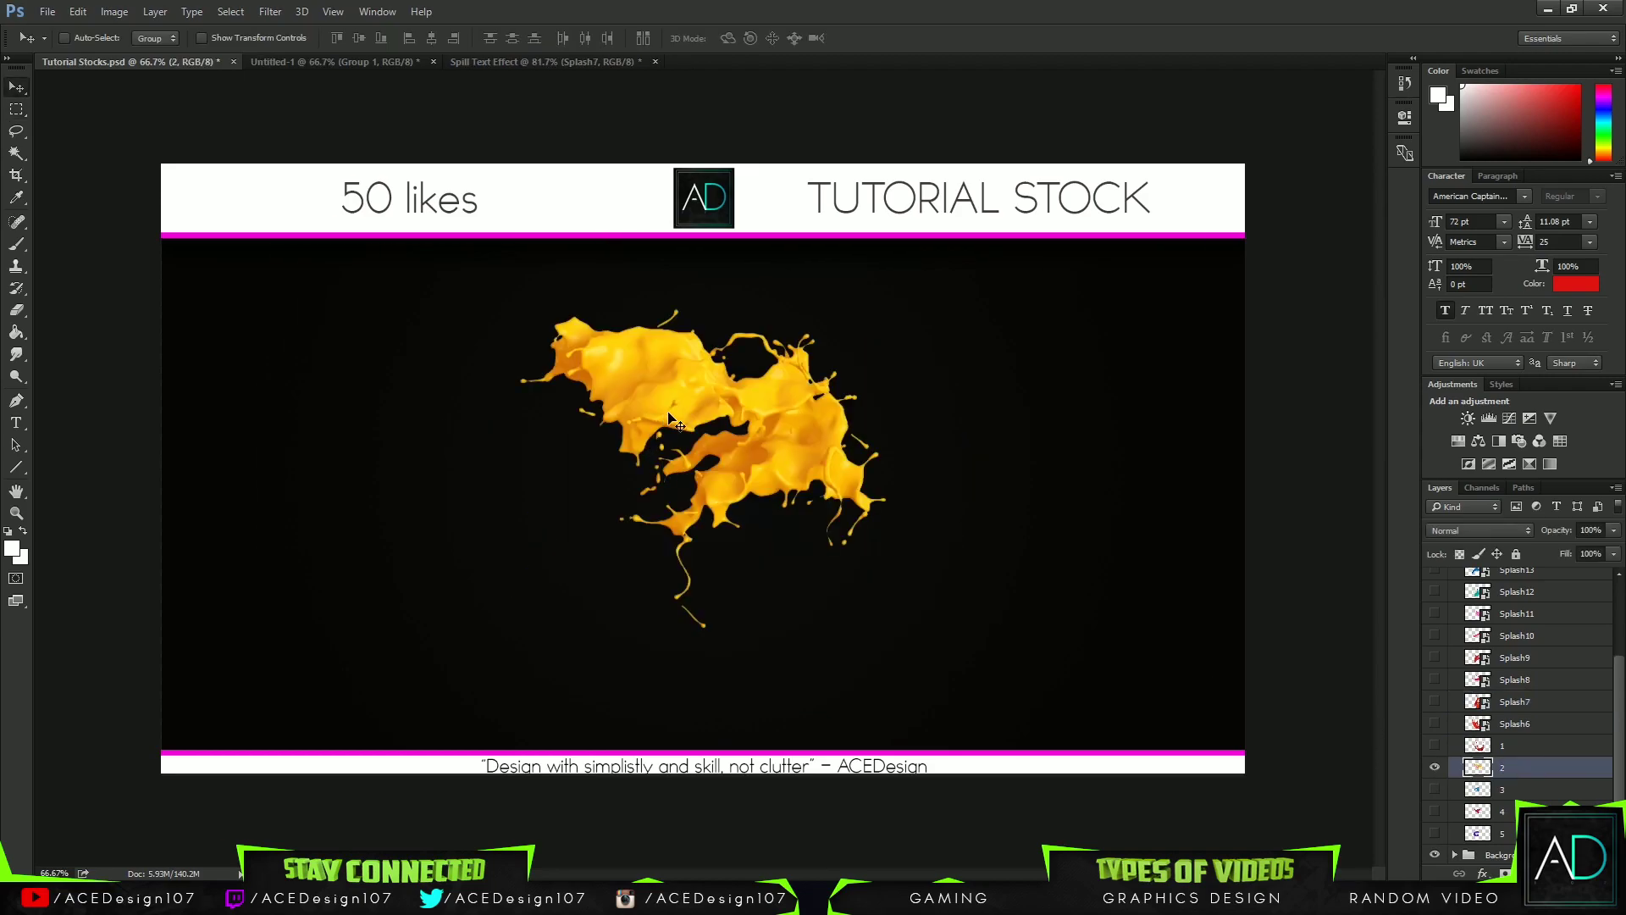
pyautogui.moveTo(675, 421); pyautogui.dragTo(786, 578)
pyautogui.moveTo(998, 676); pyautogui.dragTo(927, 599)
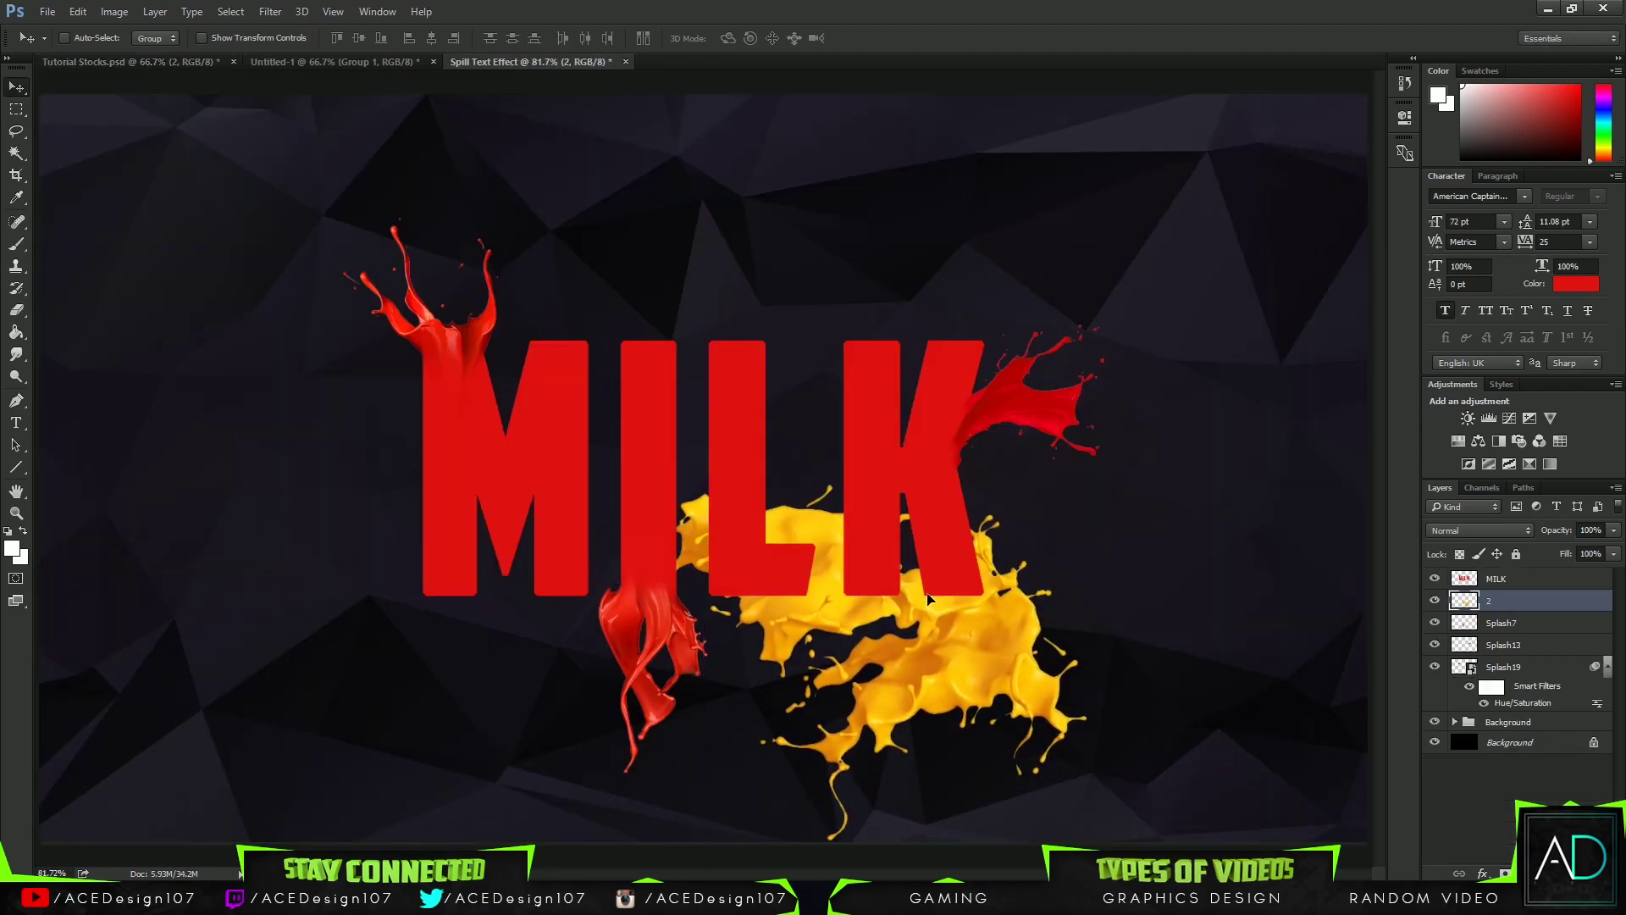
# Step: Scale the yellow splash down and place it at the top of the letter L
pyautogui.hotkey('ctrl', 't')
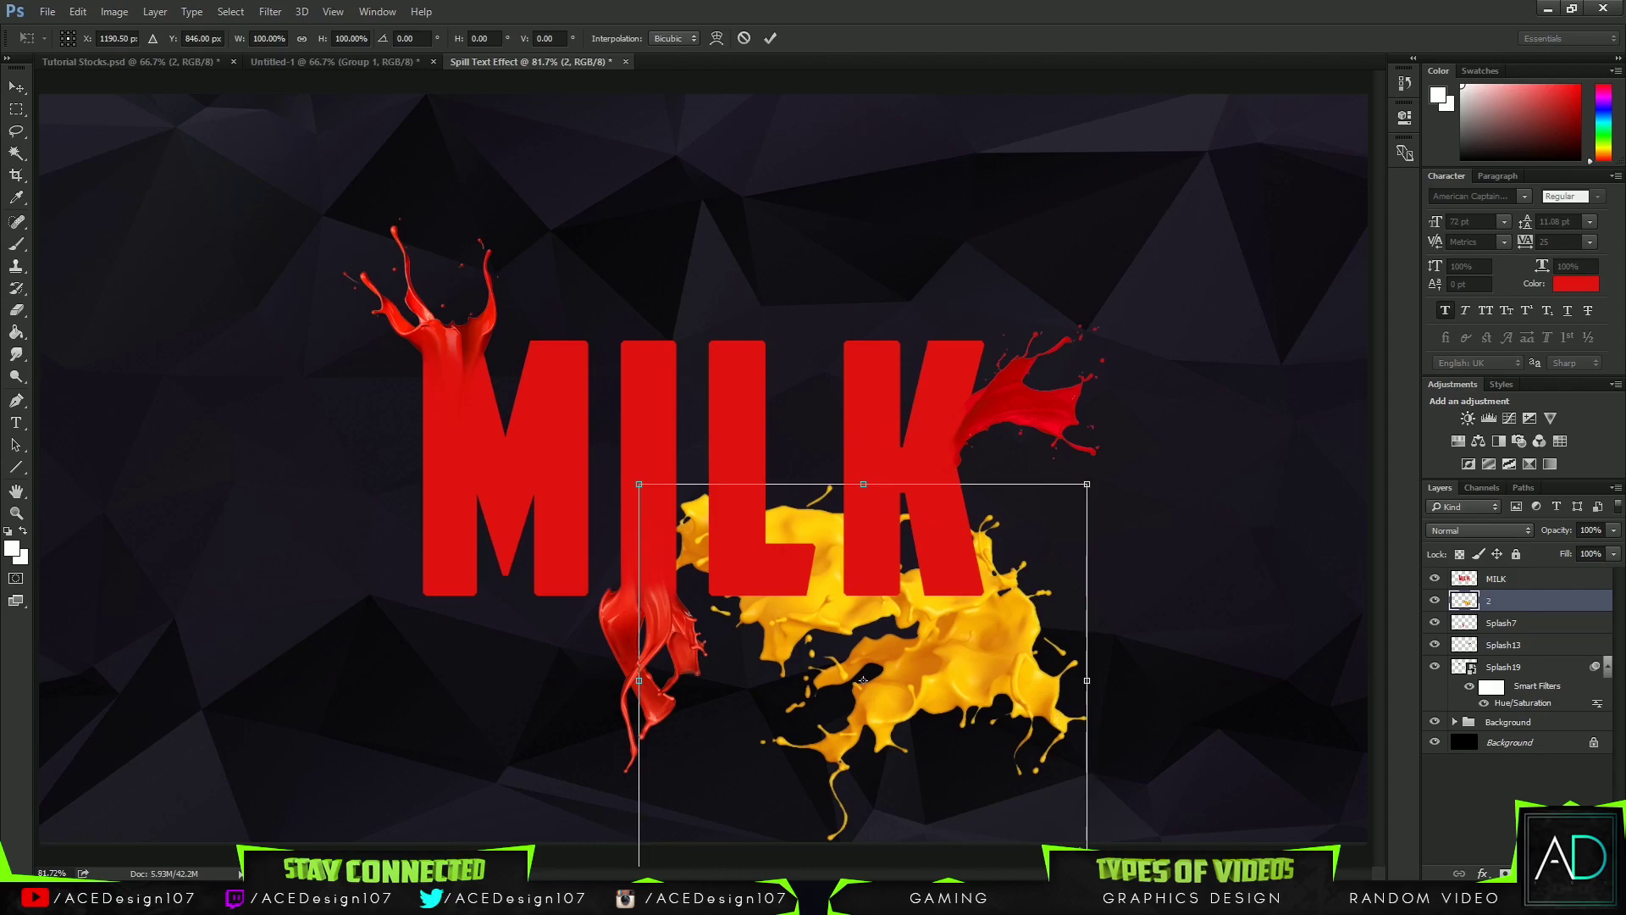
pyautogui.moveTo(1087, 484); pyautogui.dragTo(733, 328)
pyautogui.press('Return')
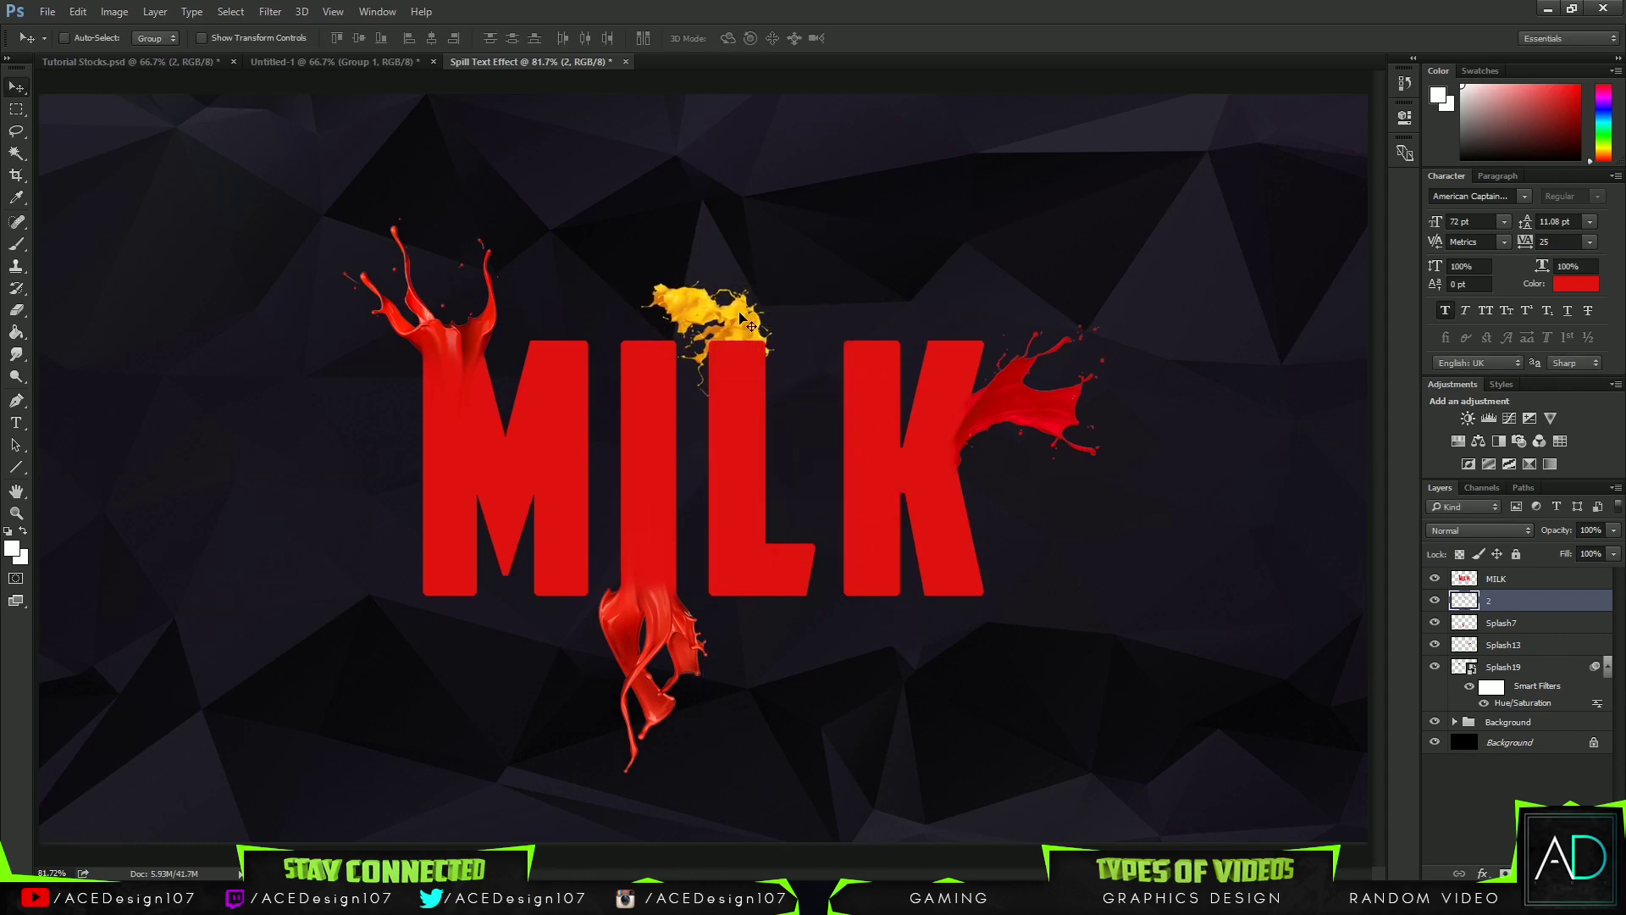
# Step: Recolour the yellow splash red with Hue/Saturation: hue -36, saturation +39, lightness +11
pyautogui.hotkey('ctrl', 'u')
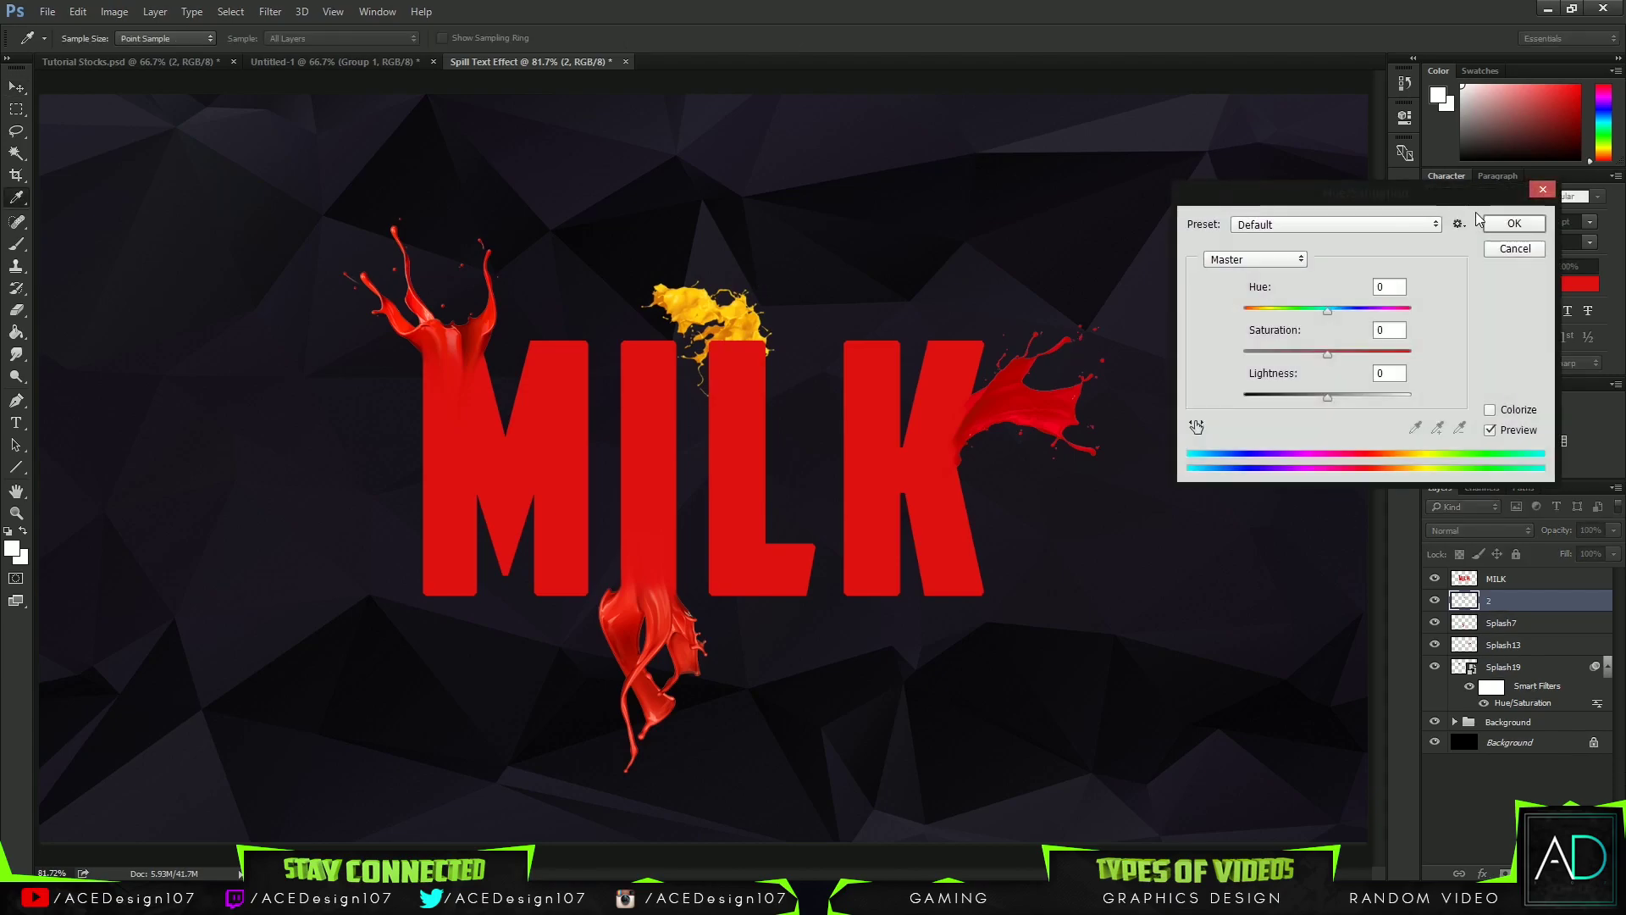
pyautogui.moveTo(1309, 310); pyautogui.dragTo(1340, 393)
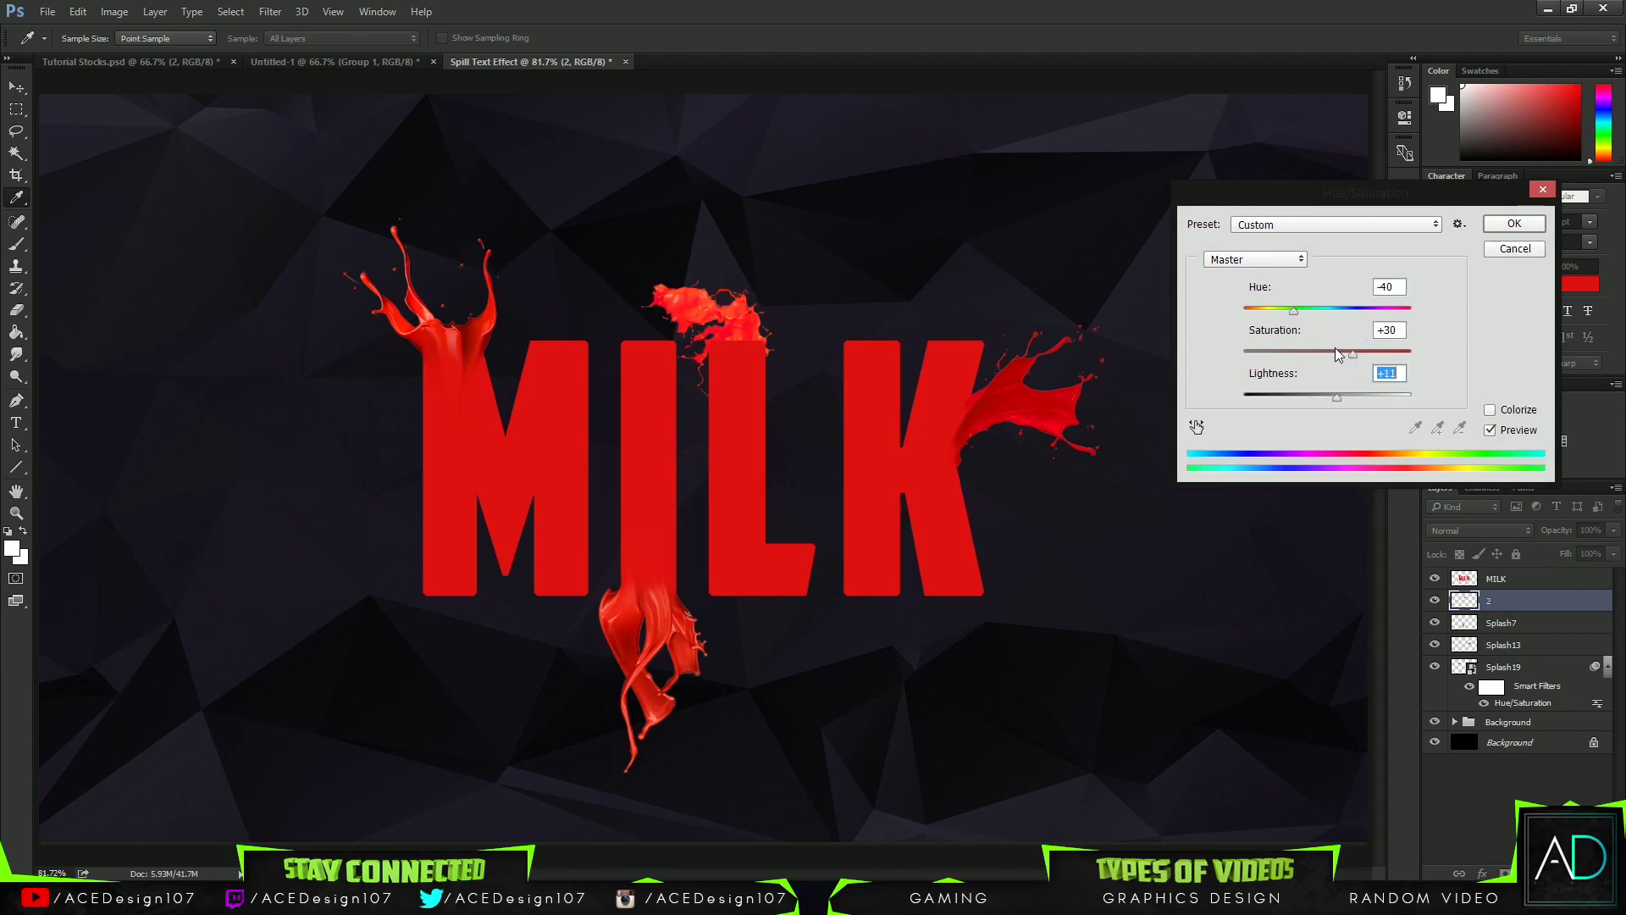
pyautogui.moveTo(1308, 352); pyautogui.dragTo(1371, 366)
pyautogui.moveTo(1293, 310); pyautogui.dragTo(1296, 315)
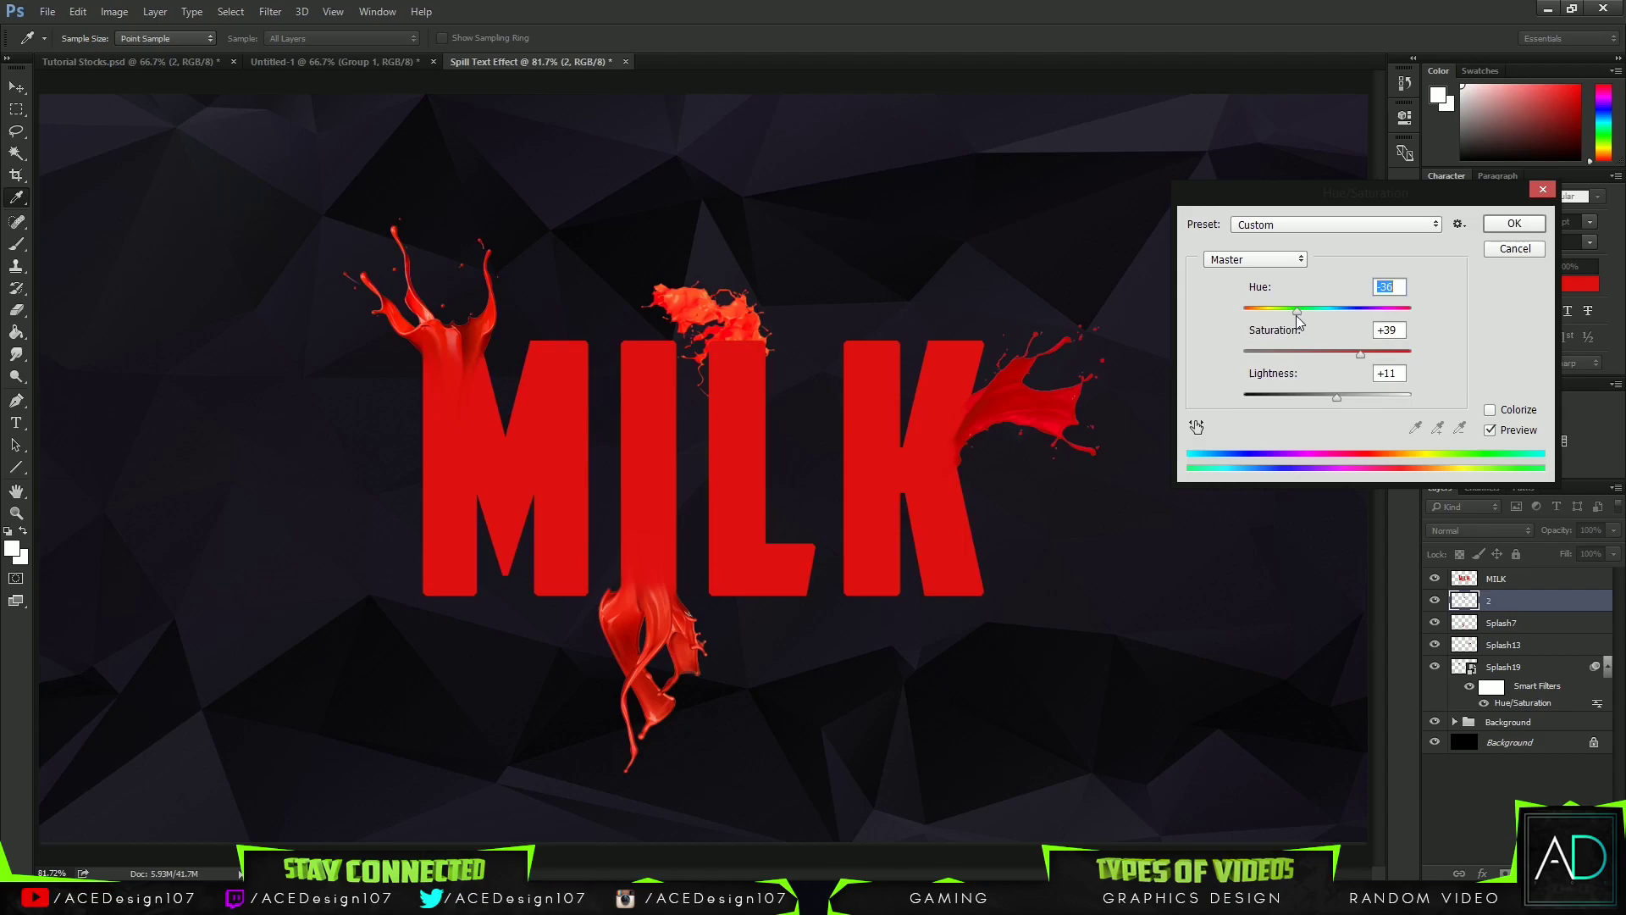
pyautogui.click(1515, 224)
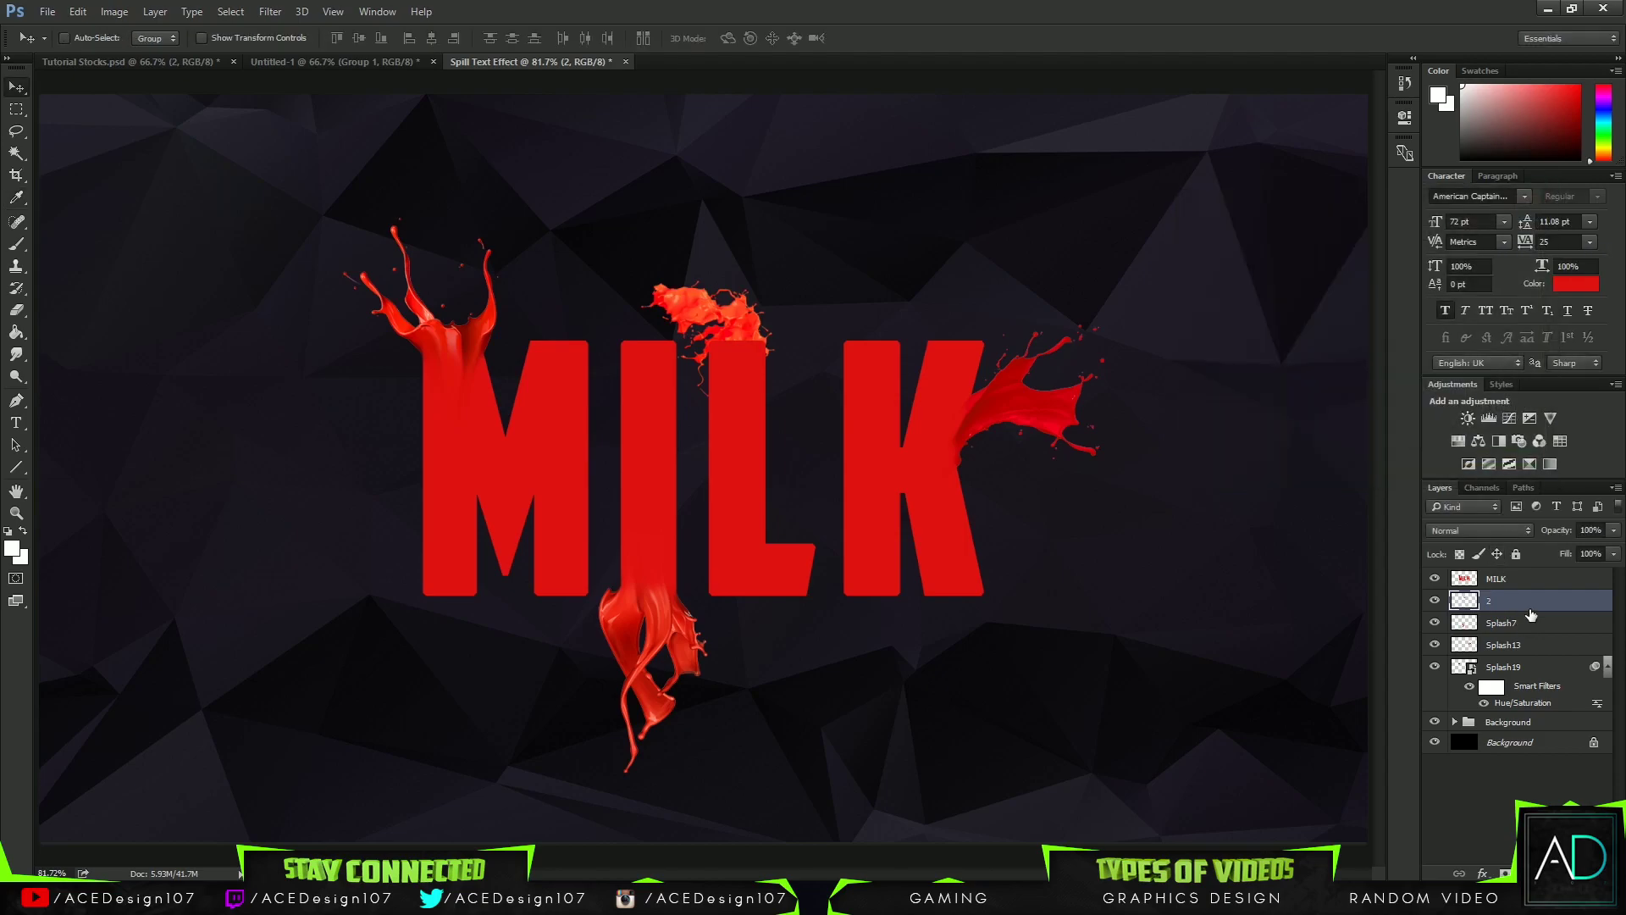
# Step: Smudge the recoloured splash down into the top of the L on the MILK layer
pyautogui.click(1533, 579)
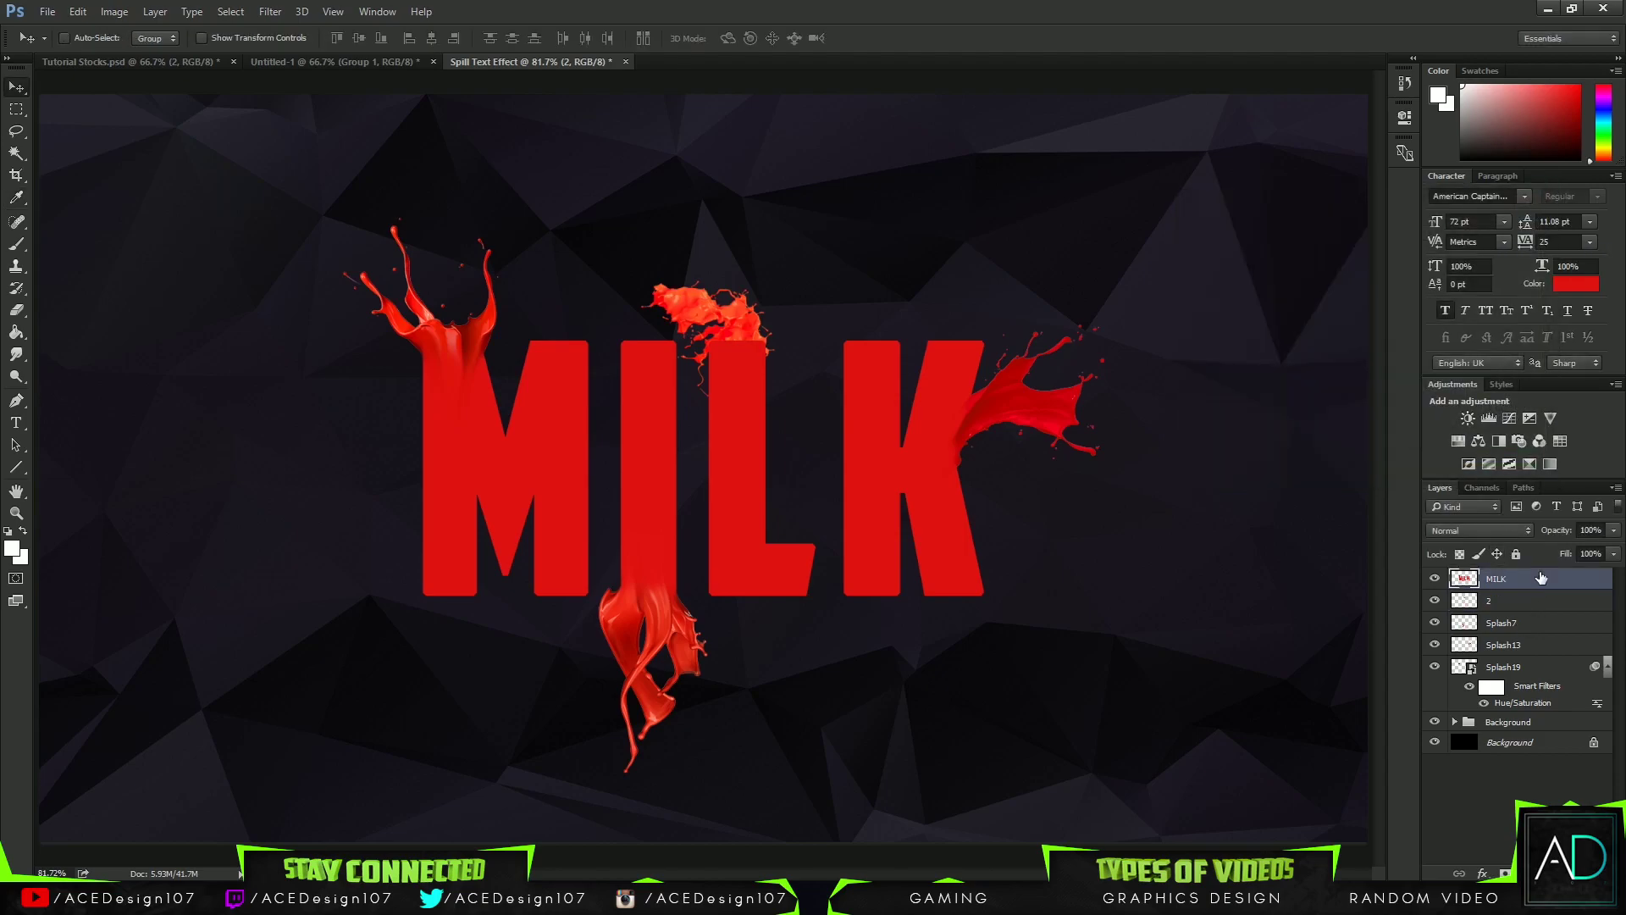
pyautogui.click(16, 354)
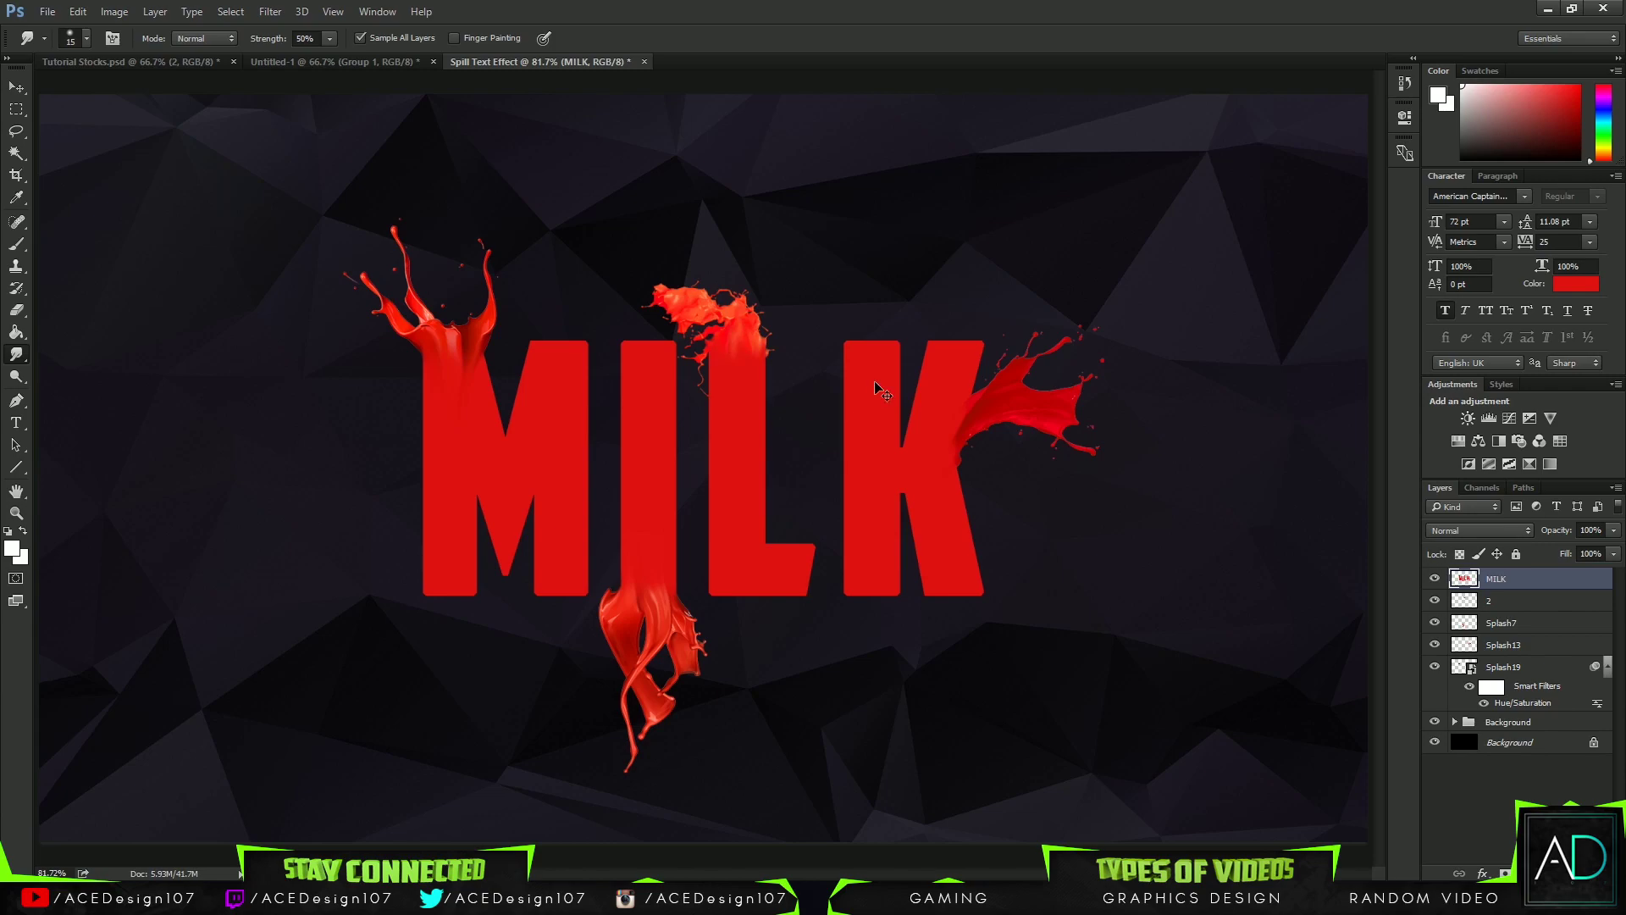
# Step: Examine the blended splashes on the red MILK lettering as a whole and close up, and glance at the Untitled-1 version
pyautogui.hotkey('ctrl', '-')
pyautogui.hotkey('ctrl', '-')
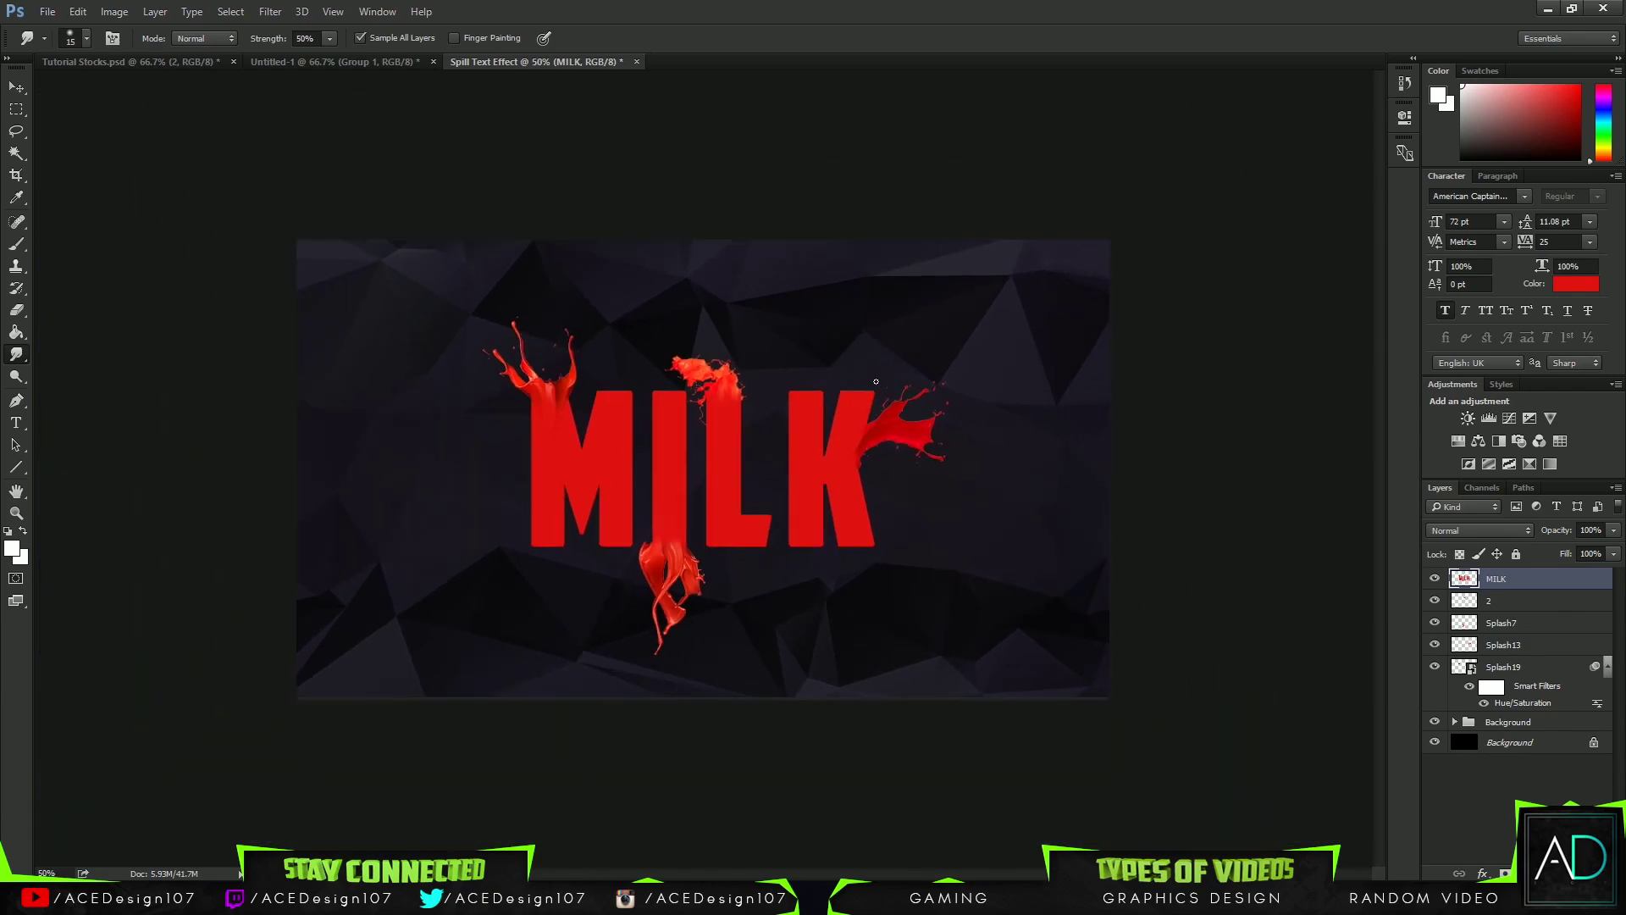
pyautogui.hotkey('ctrl', '0')
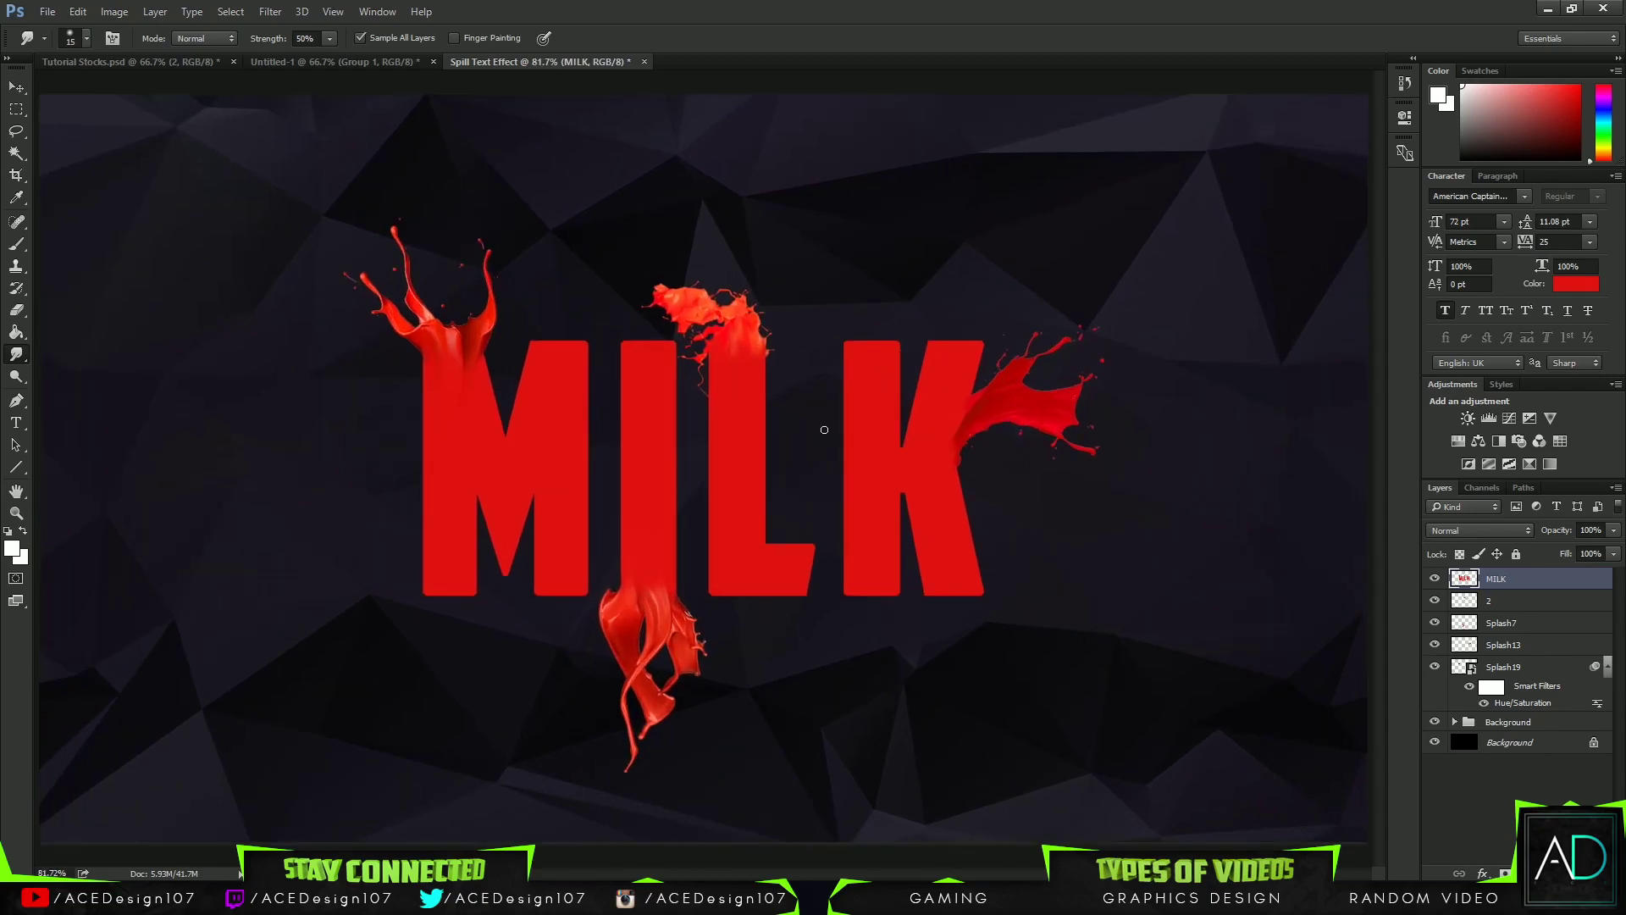
pyautogui.hotkey('ctrl', '-')
pyautogui.hotkey('ctrl', '-')
pyautogui.hotkey('ctrl', '-')
pyautogui.hotkey('ctrl', '-')
pyautogui.hotkey('ctrl', '-')
pyautogui.hotkey('ctrl', '-')
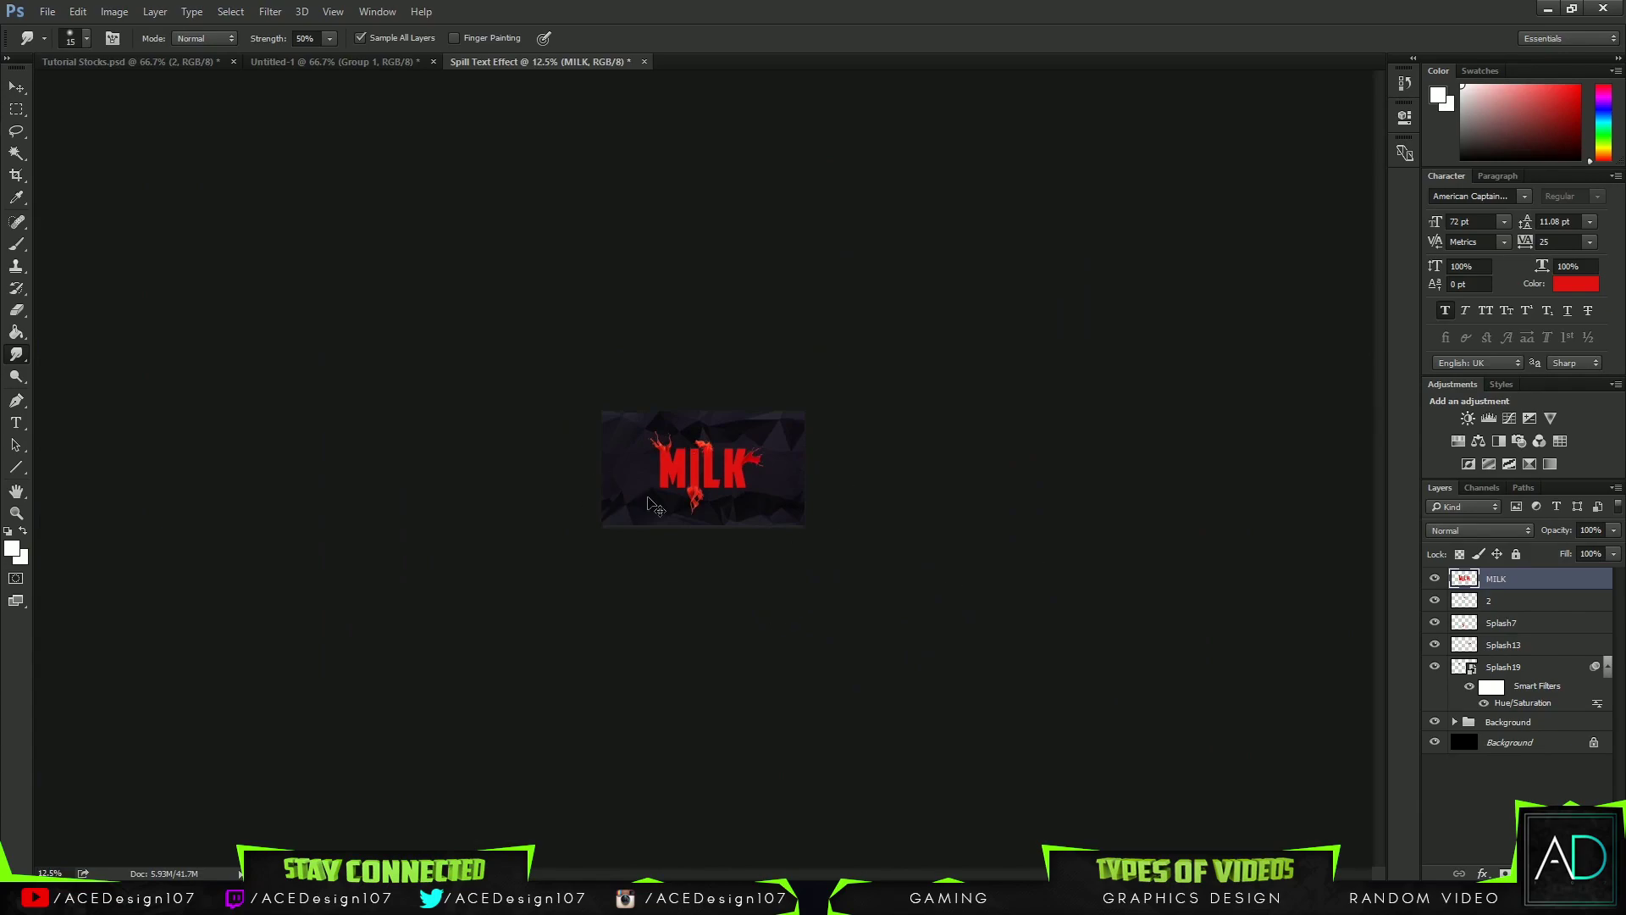
pyautogui.hotkey('ctrl', '+')
pyautogui.hotkey('ctrl', '+')
pyautogui.hotkey('ctrl', '+')
pyautogui.hotkey('ctrl', '+')
pyautogui.hotkey('ctrl', '+')
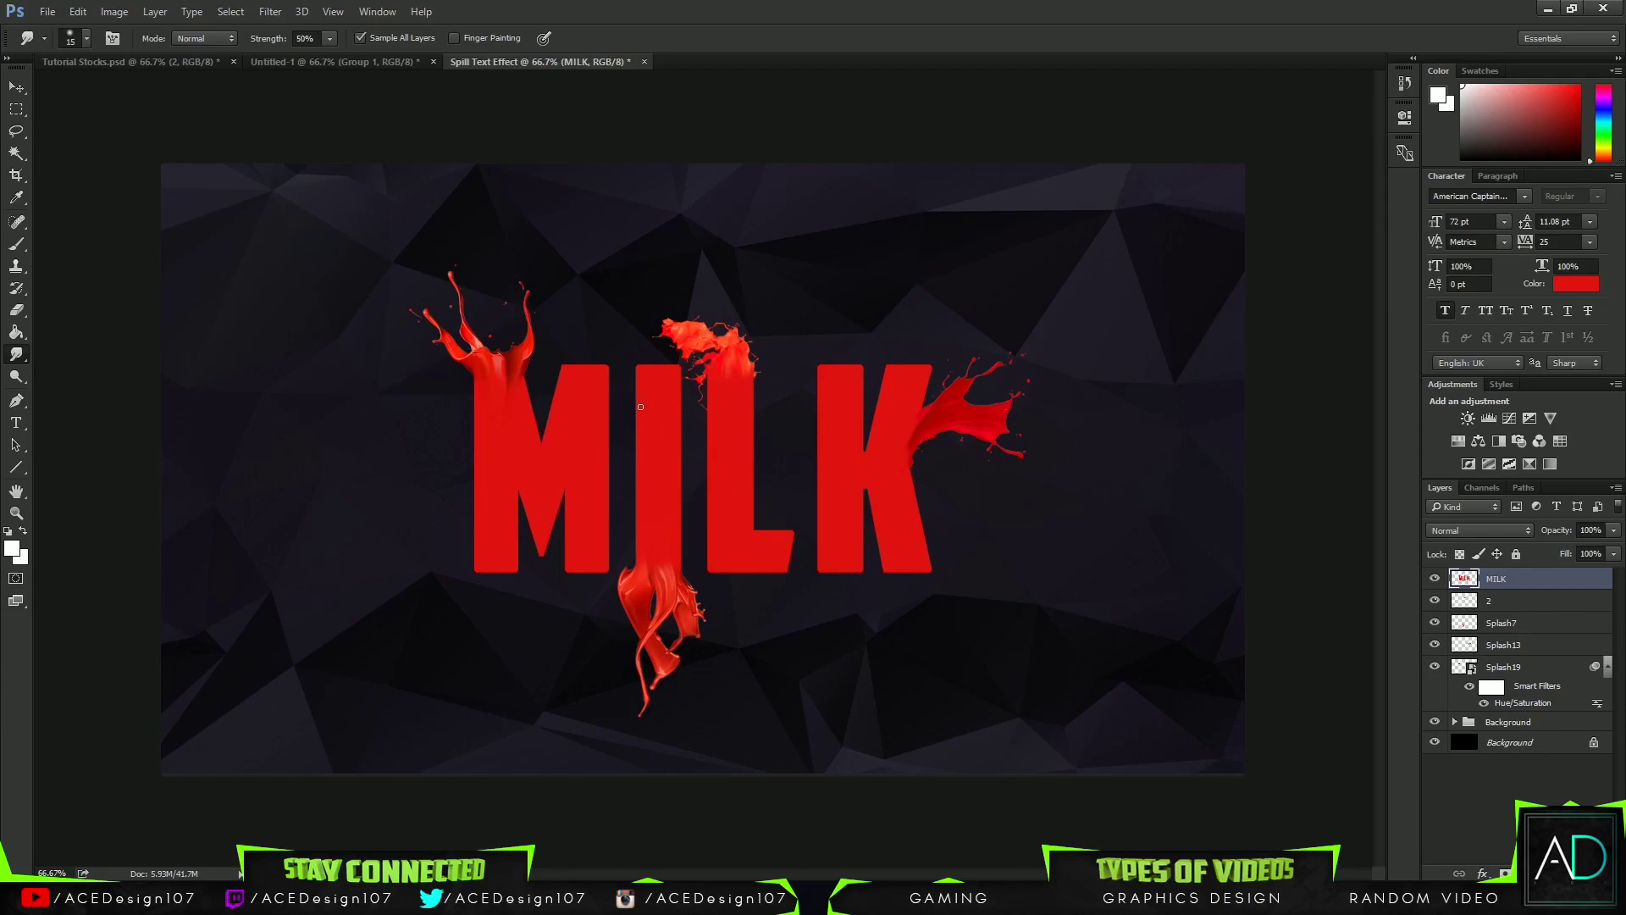
pyautogui.hotkey('ctrl', '+')
pyautogui.hotkey('ctrl', '+')
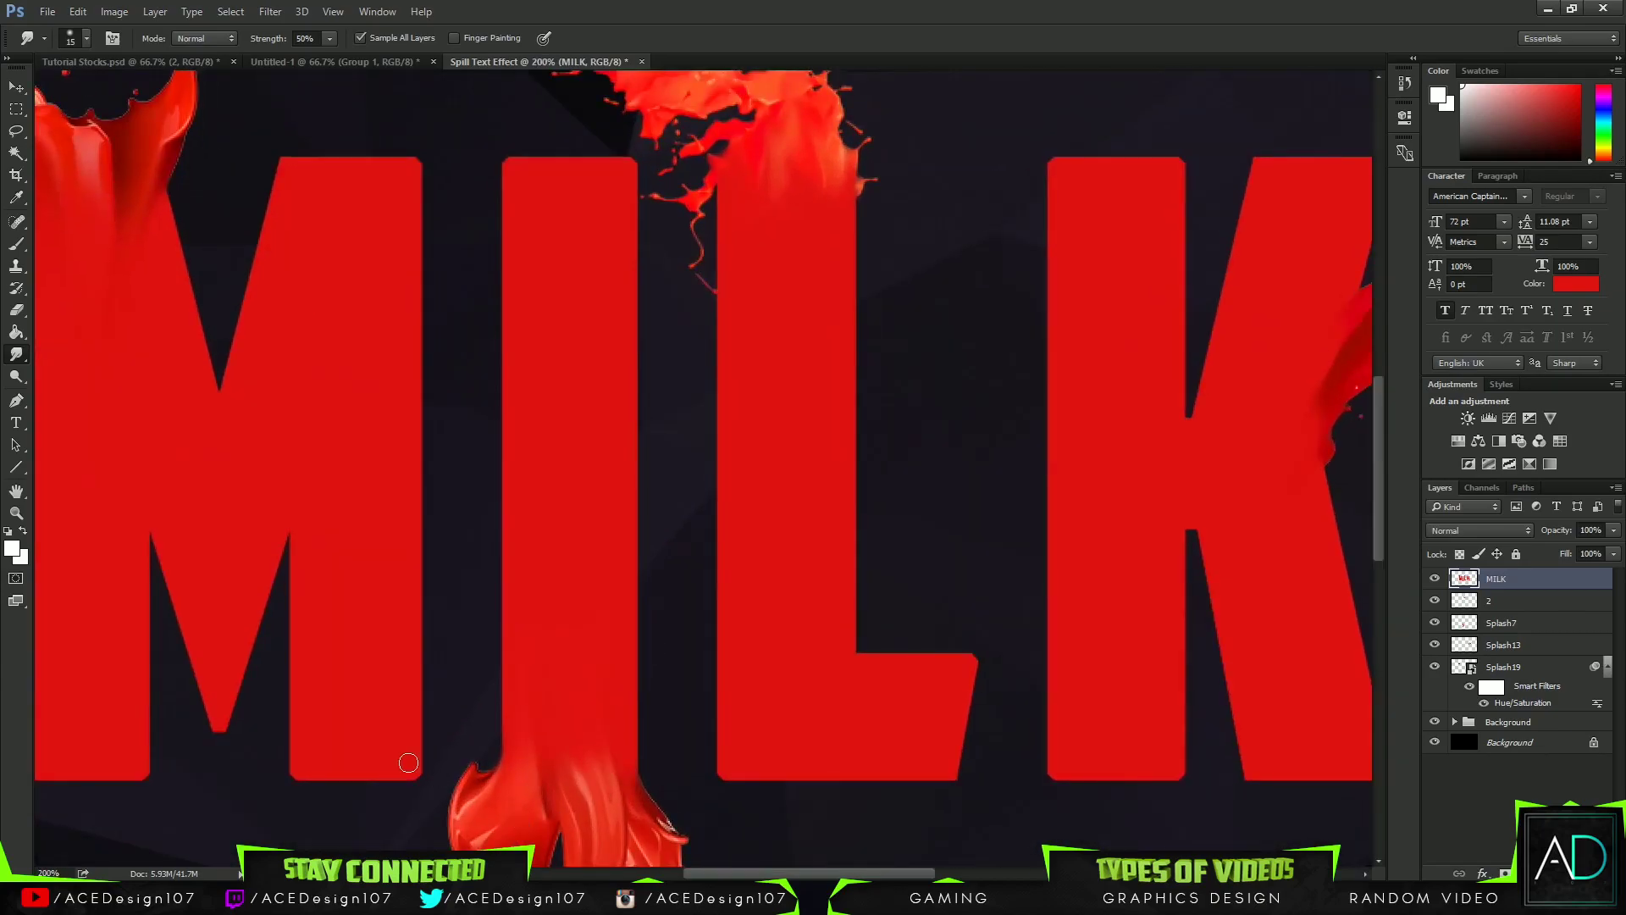
pyautogui.hotkey('ctrl', '-')
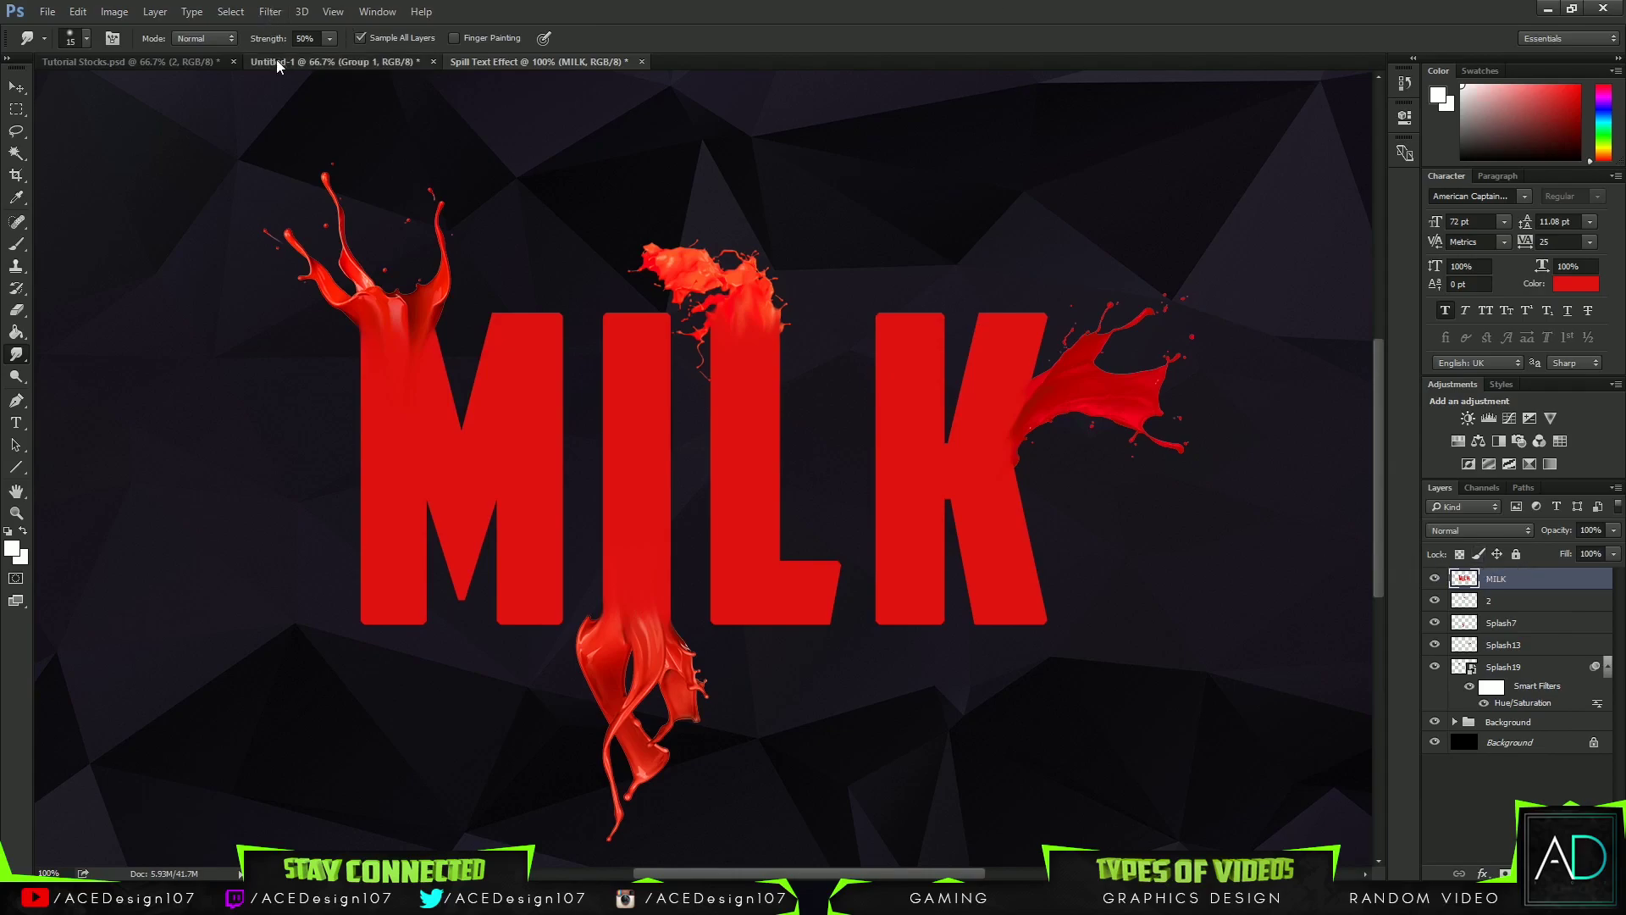
pyautogui.click(332, 61)
pyautogui.click(511, 63)
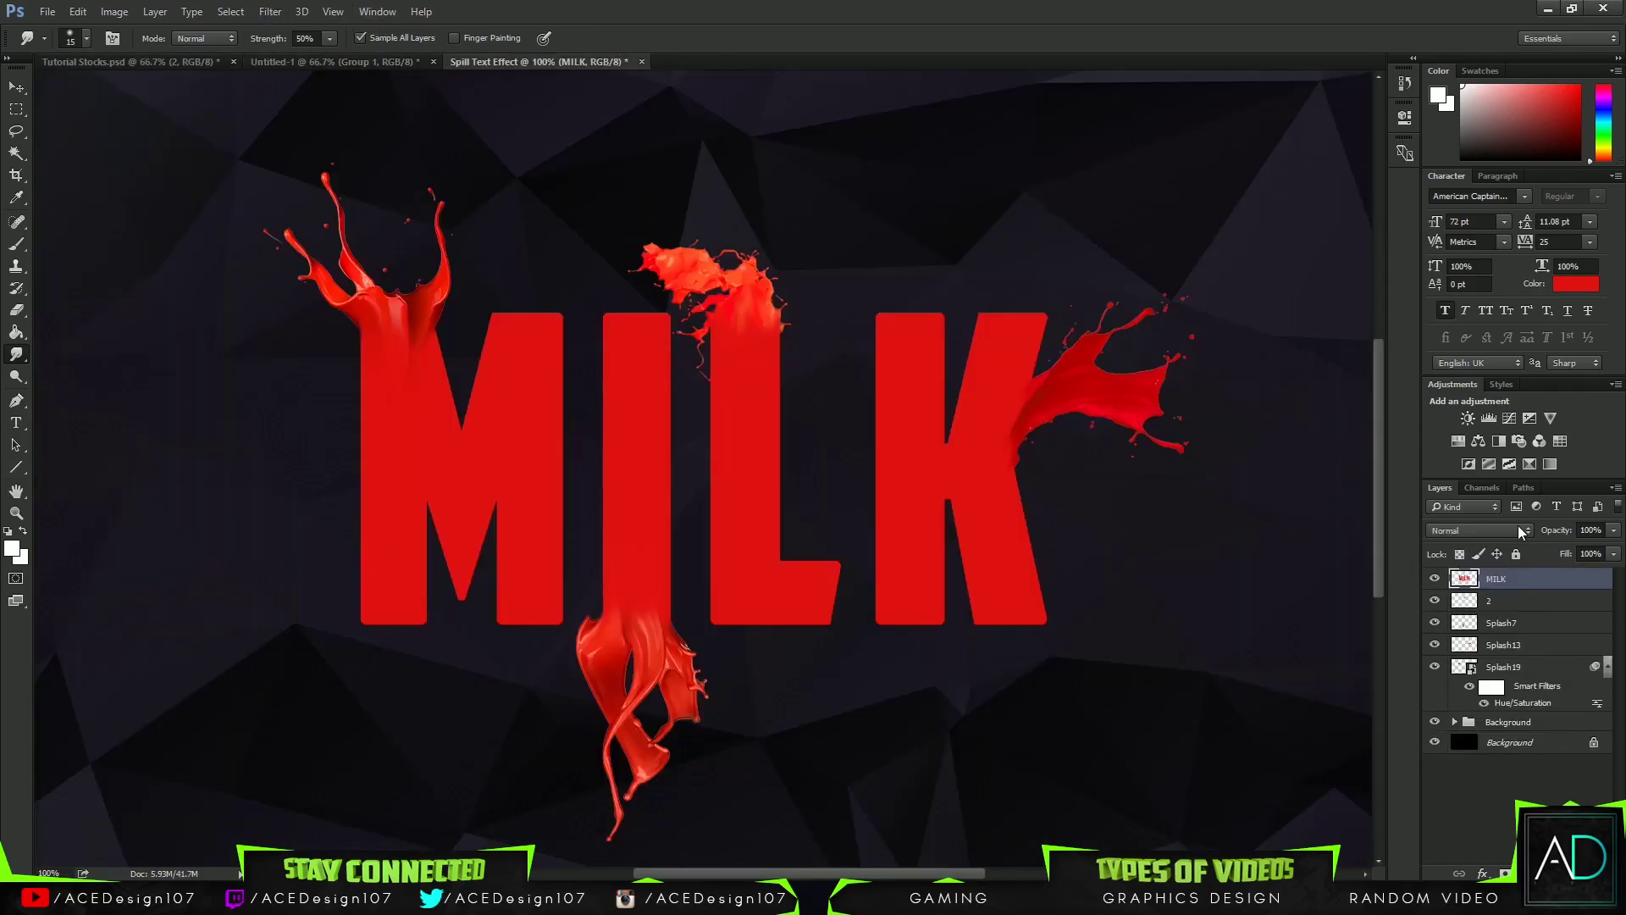
# Step: Group the MILK lettering with all the splash layers and add a Hue/Saturation adjustment layer at the top inside the group
pyautogui.keyDown('shift'); pyautogui.click(1559, 669); pyautogui.keyUp('shift')
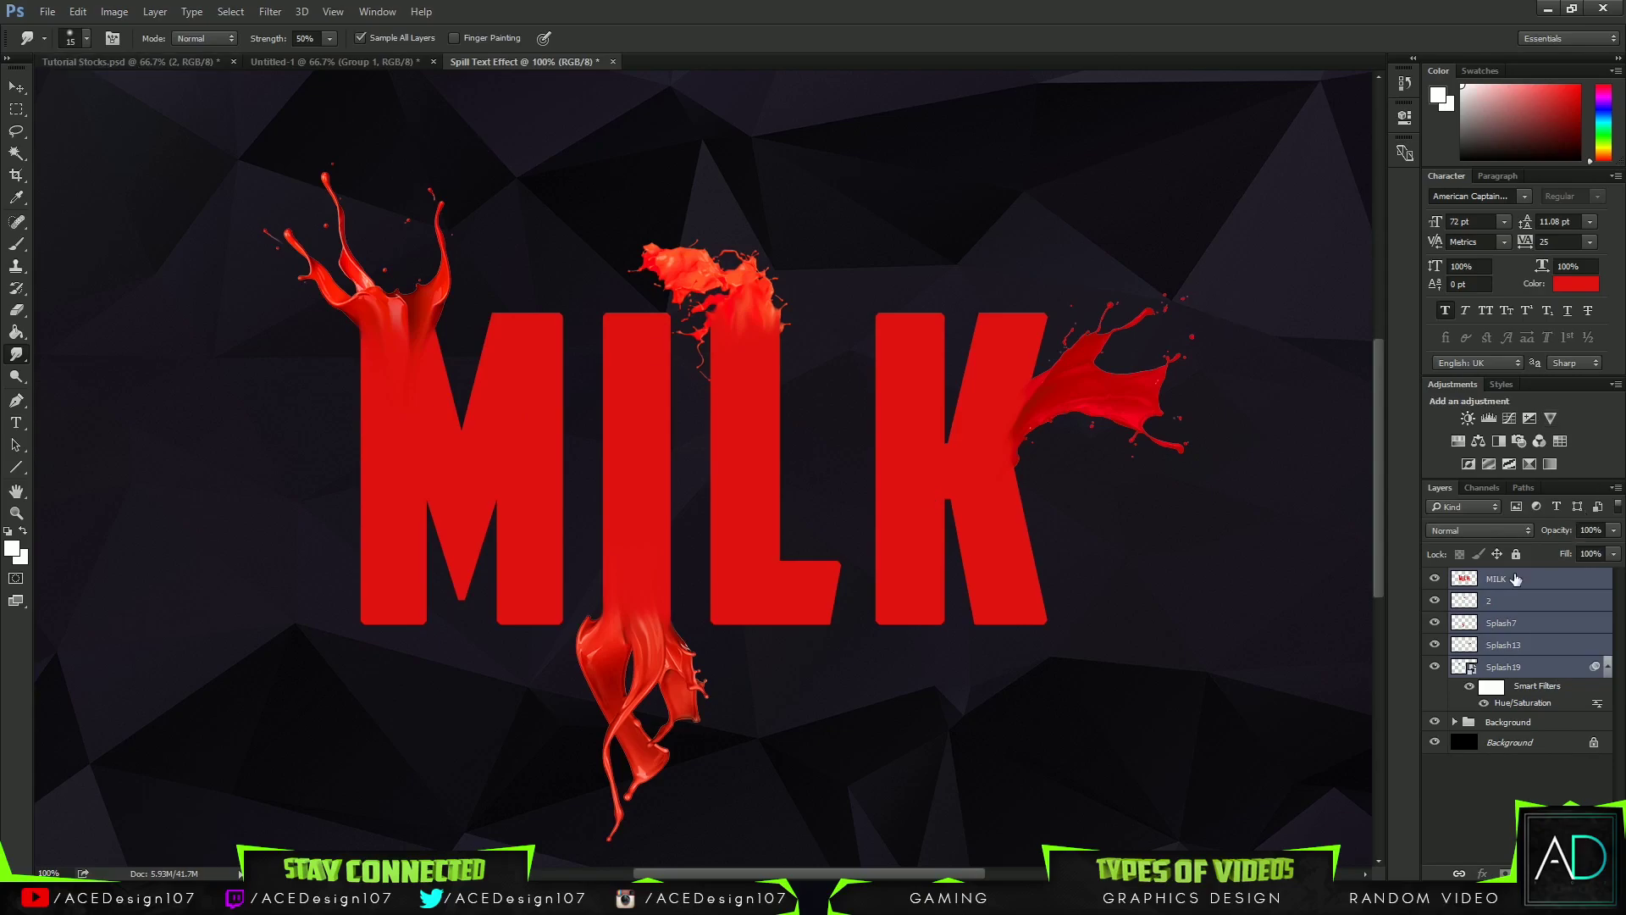
pyautogui.hotkey('ctrl', 'g')
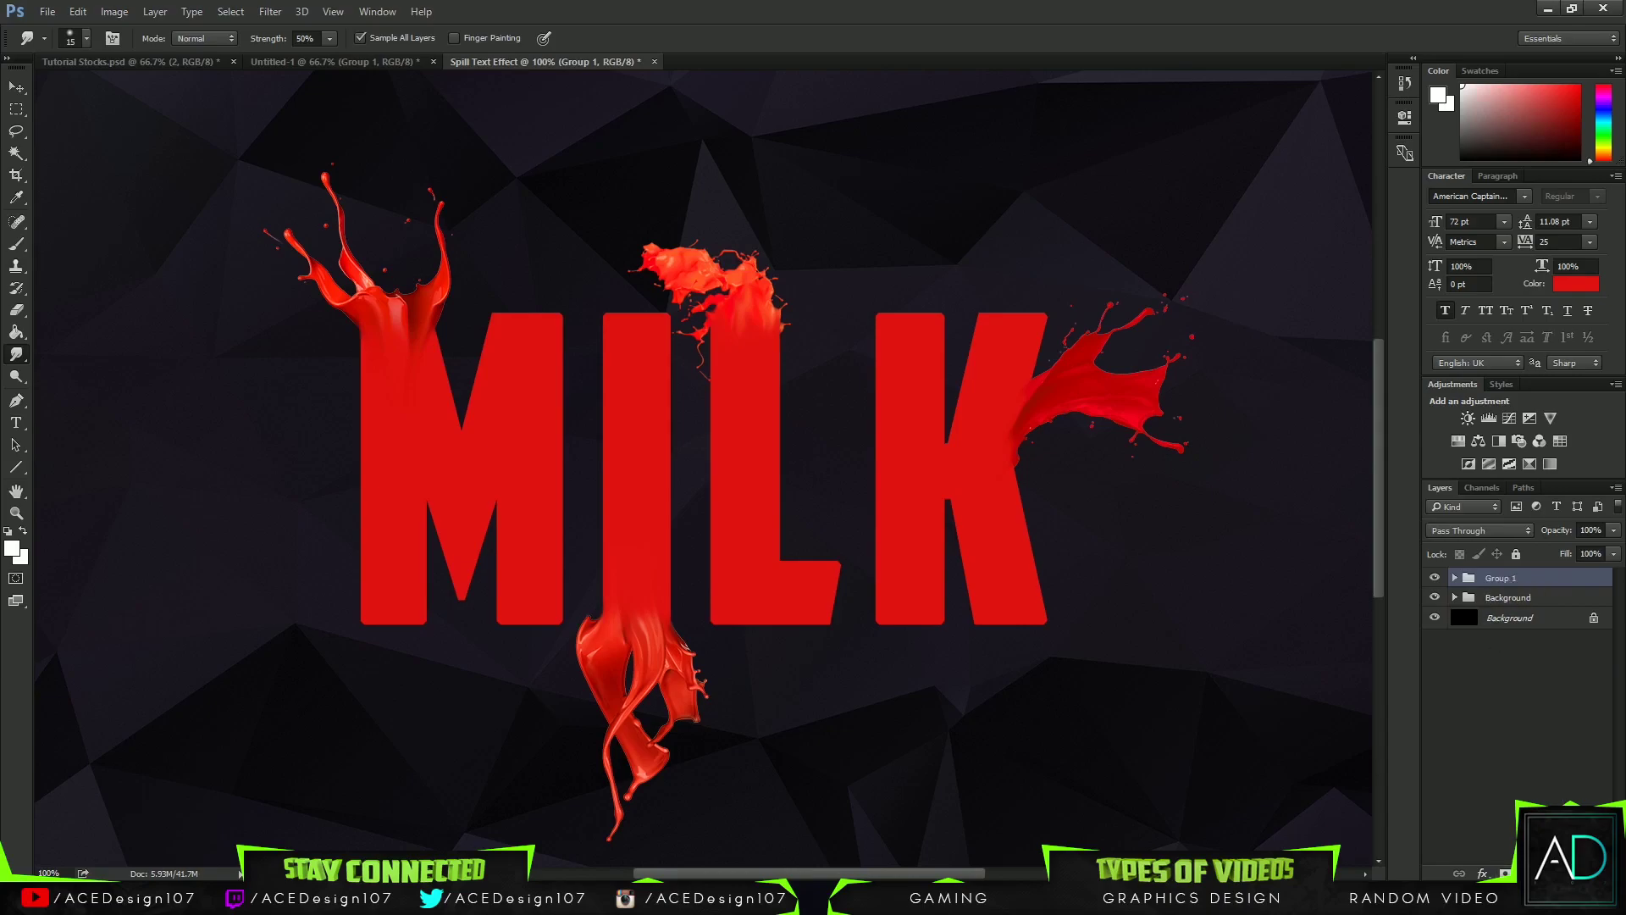
pyautogui.click(1528, 873)
pyautogui.click(1506, 671)
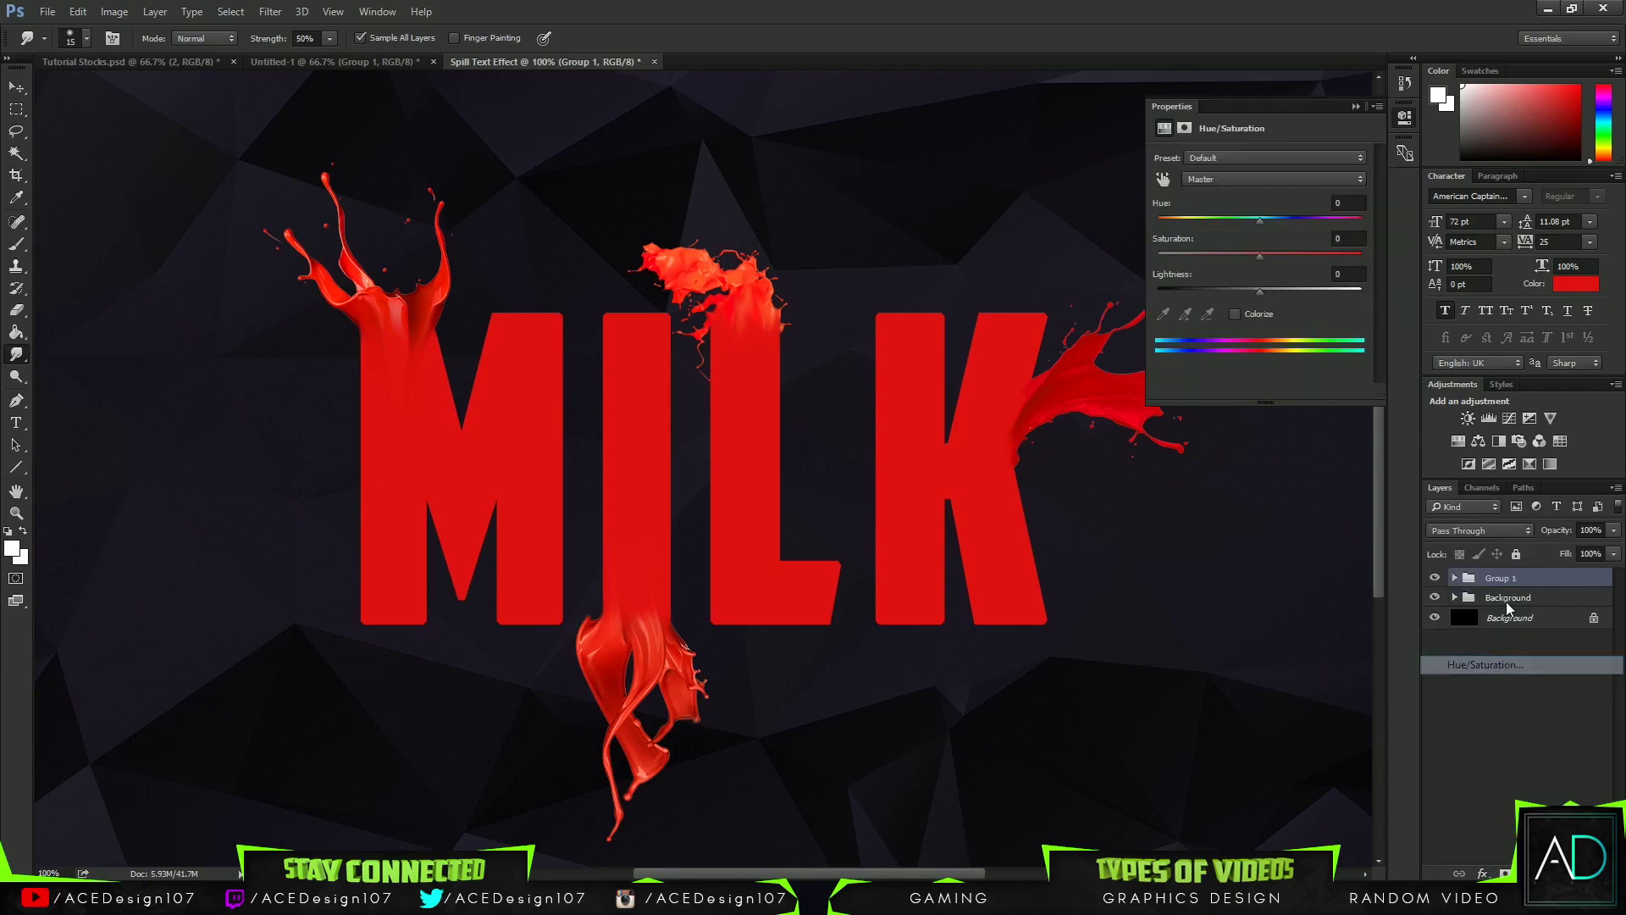
pyautogui.moveTo(1583, 586); pyautogui.dragTo(1582, 599)
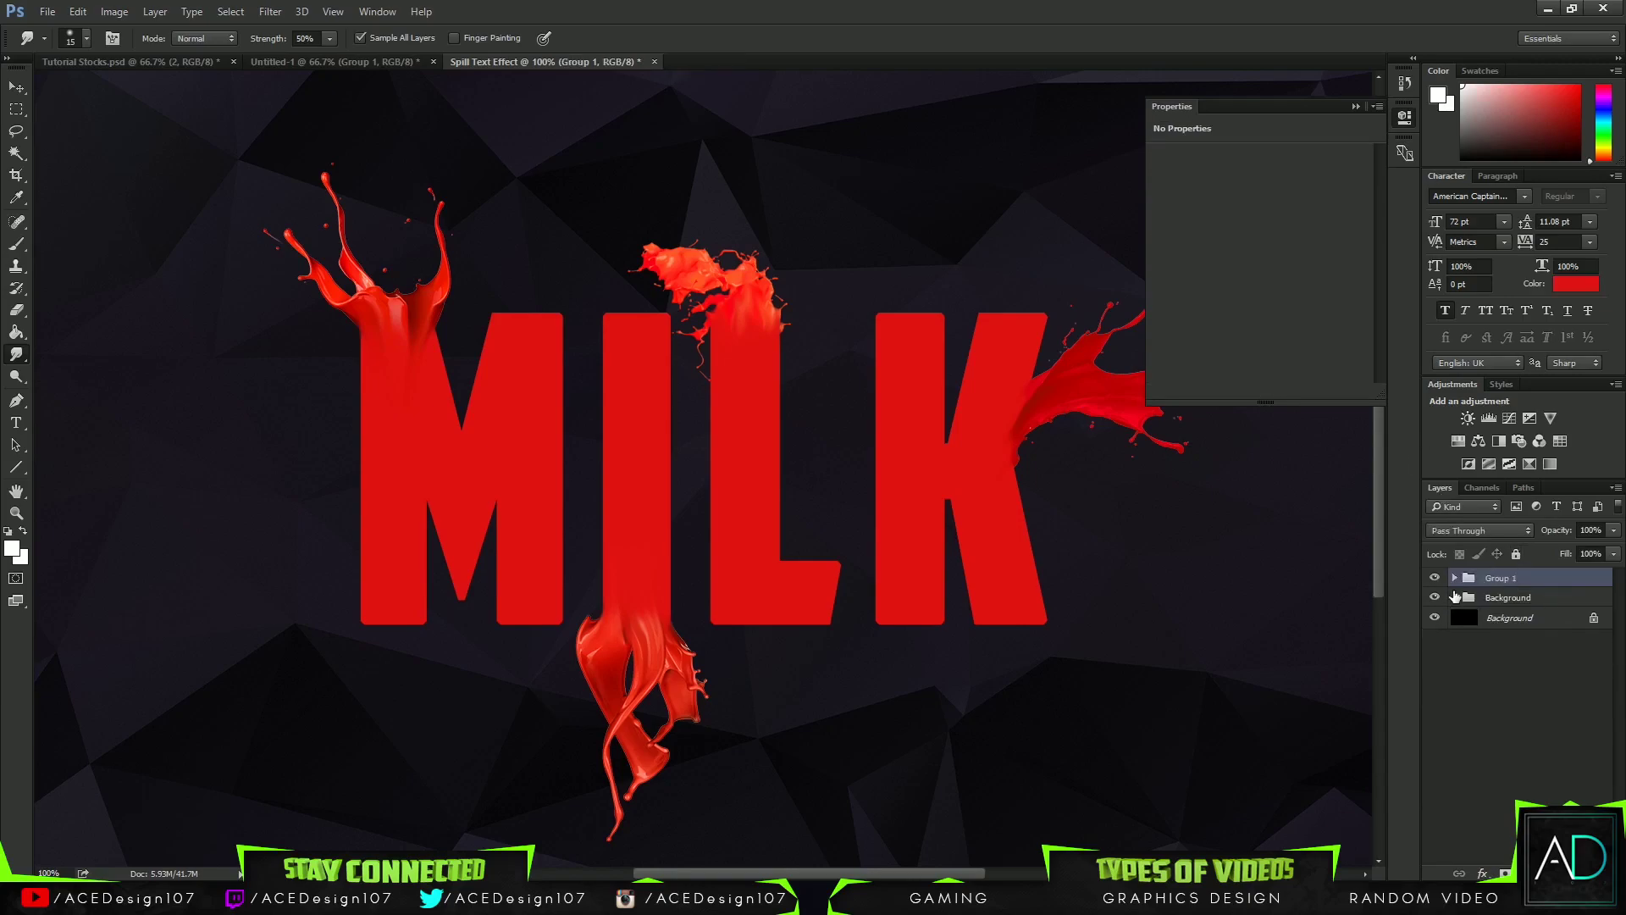
pyautogui.click(1454, 578)
pyautogui.click(1522, 598)
# Step: Recolour the lettering and splashes cyan by setting the adjustment's hue to -180 and saturation to 0
pyautogui.moveTo(1259, 220); pyautogui.dragTo(1160, 235)
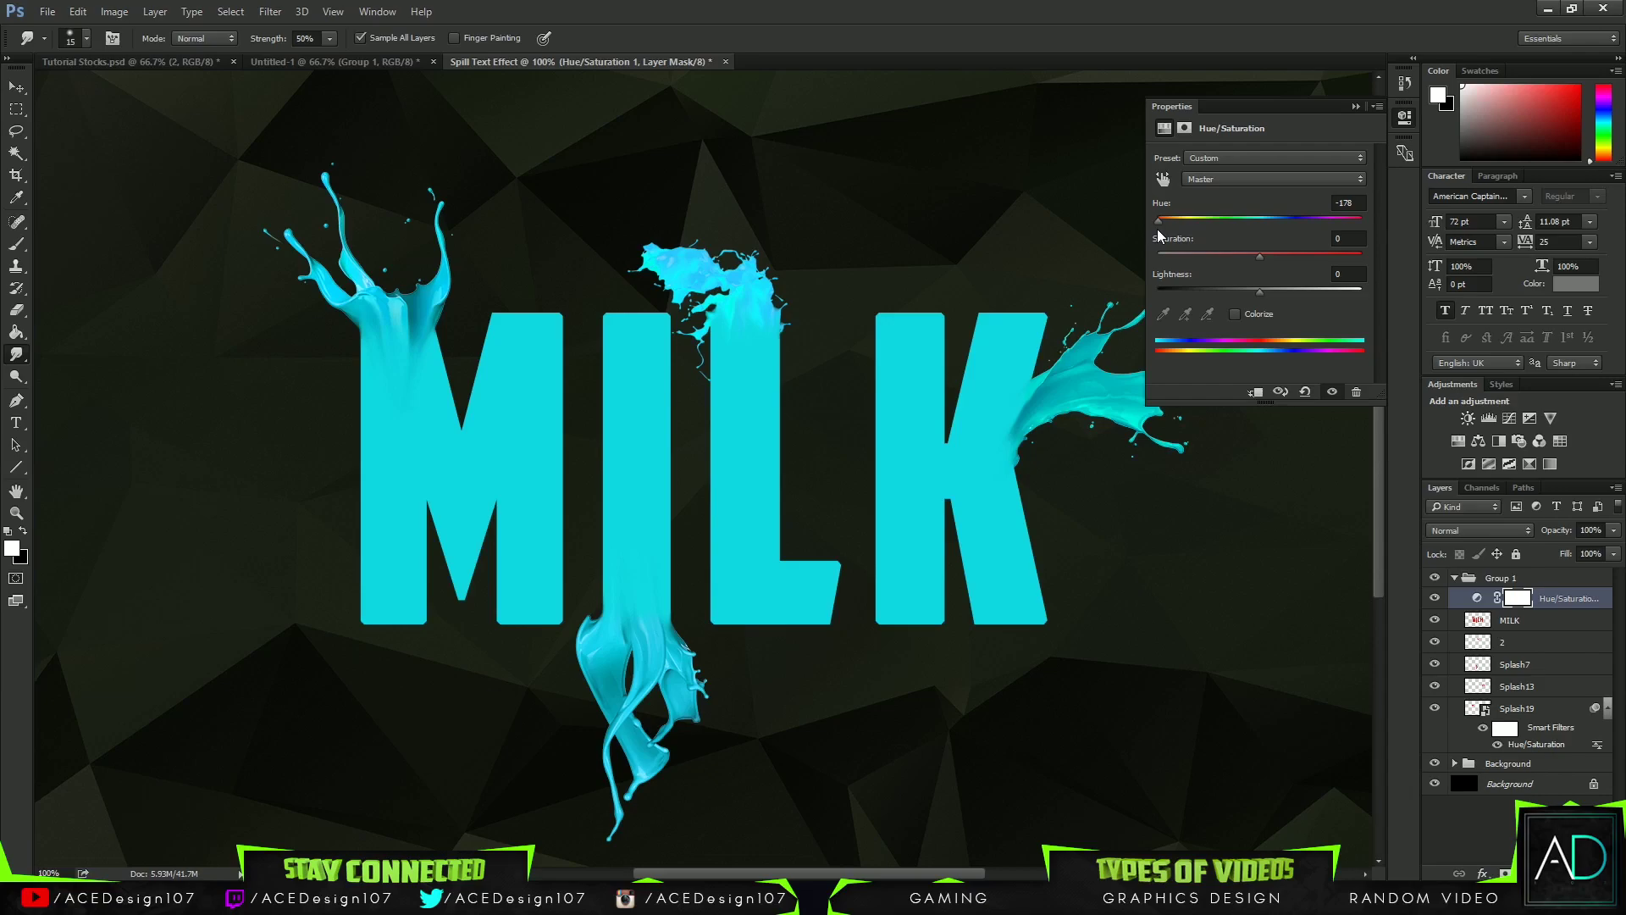
pyautogui.click(1361, 203)
pyautogui.write('-180')
pyautogui.moveTo(1246, 252)
pyautogui.mouseDown()
pyautogui.moveTo(1280, 247)
pyautogui.moveTo(1257, 252)
pyautogui.mouseUp()
pyautogui.click(1340, 240)
pyautogui.write('0')
pyautogui.click(1356, 107)
pyautogui.click(1533, 764)
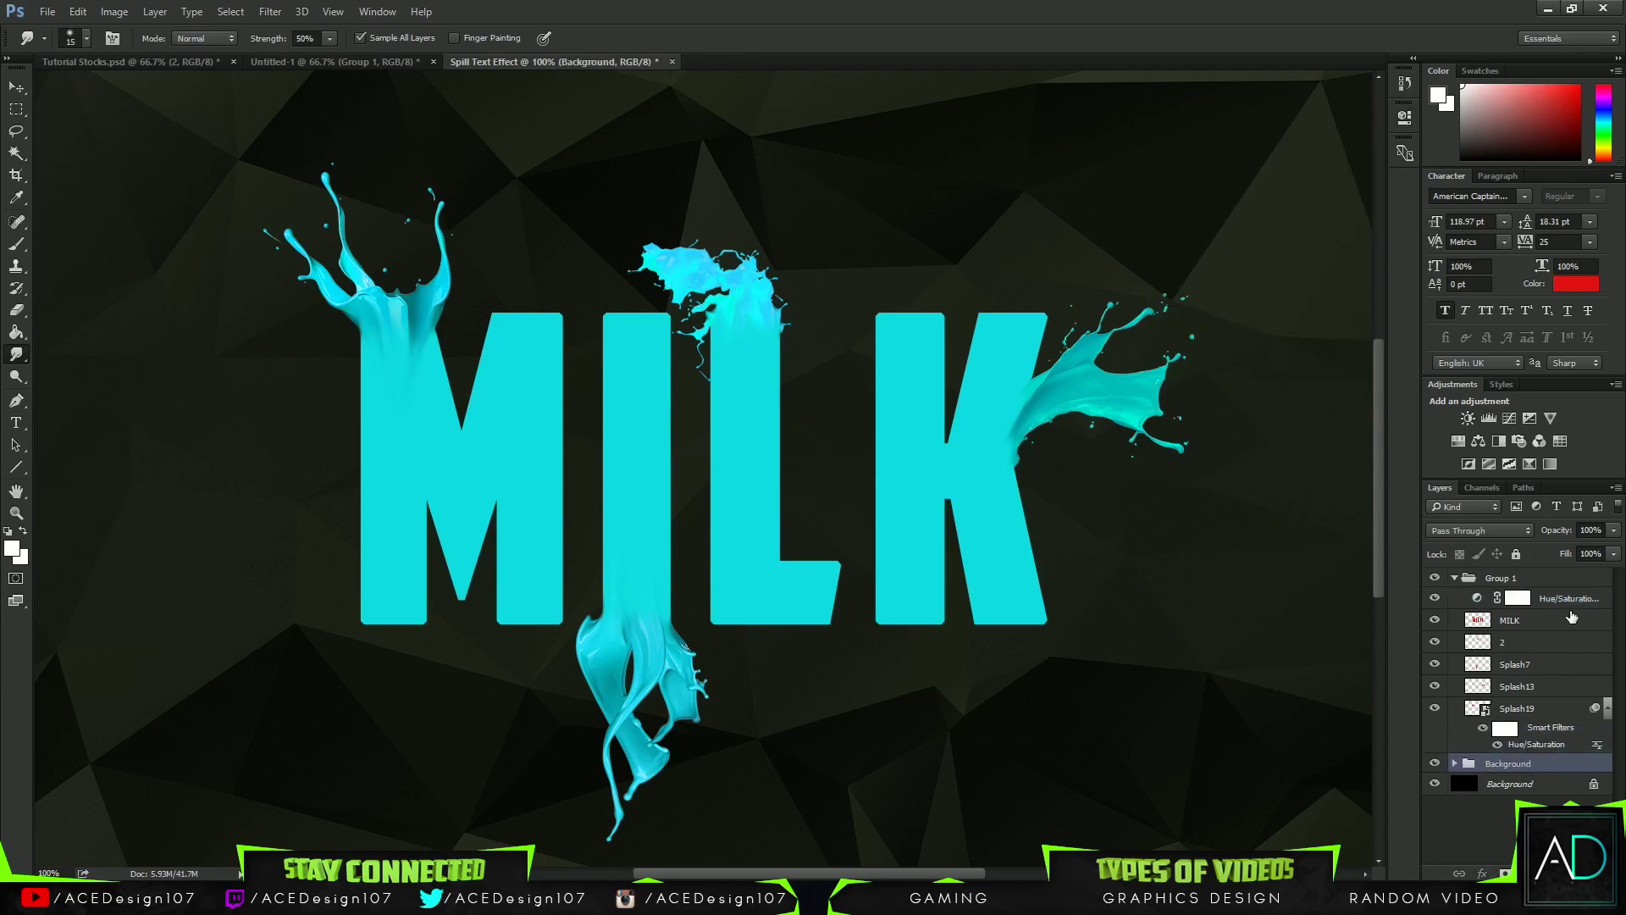
pyautogui.moveTo(1584, 595)
pyautogui.mouseDown()
pyautogui.moveTo(1570, 568)
pyautogui.moveTo(1557, 603)
pyautogui.mouseUp()
pyautogui.click(1540, 766)
pyautogui.doubleClick(1540, 767)
pyautogui.click(1452, 237)
pyautogui.click(1517, 555)
pyautogui.click(1516, 554)
# Step: Recolour the polygon texture on layer 9 in the Background group to dark purple by shifting its hue with Hue/Saturation
pyautogui.click(1454, 764)
pyautogui.click(1503, 805)
pyautogui.press('i')
pyautogui.hotkey('ctrl', 'u')
pyautogui.click(1302, 312)
pyautogui.moveTo(1302, 321); pyautogui.dragTo(1254, 319)
pyautogui.click(1515, 224)
pyautogui.press('r')
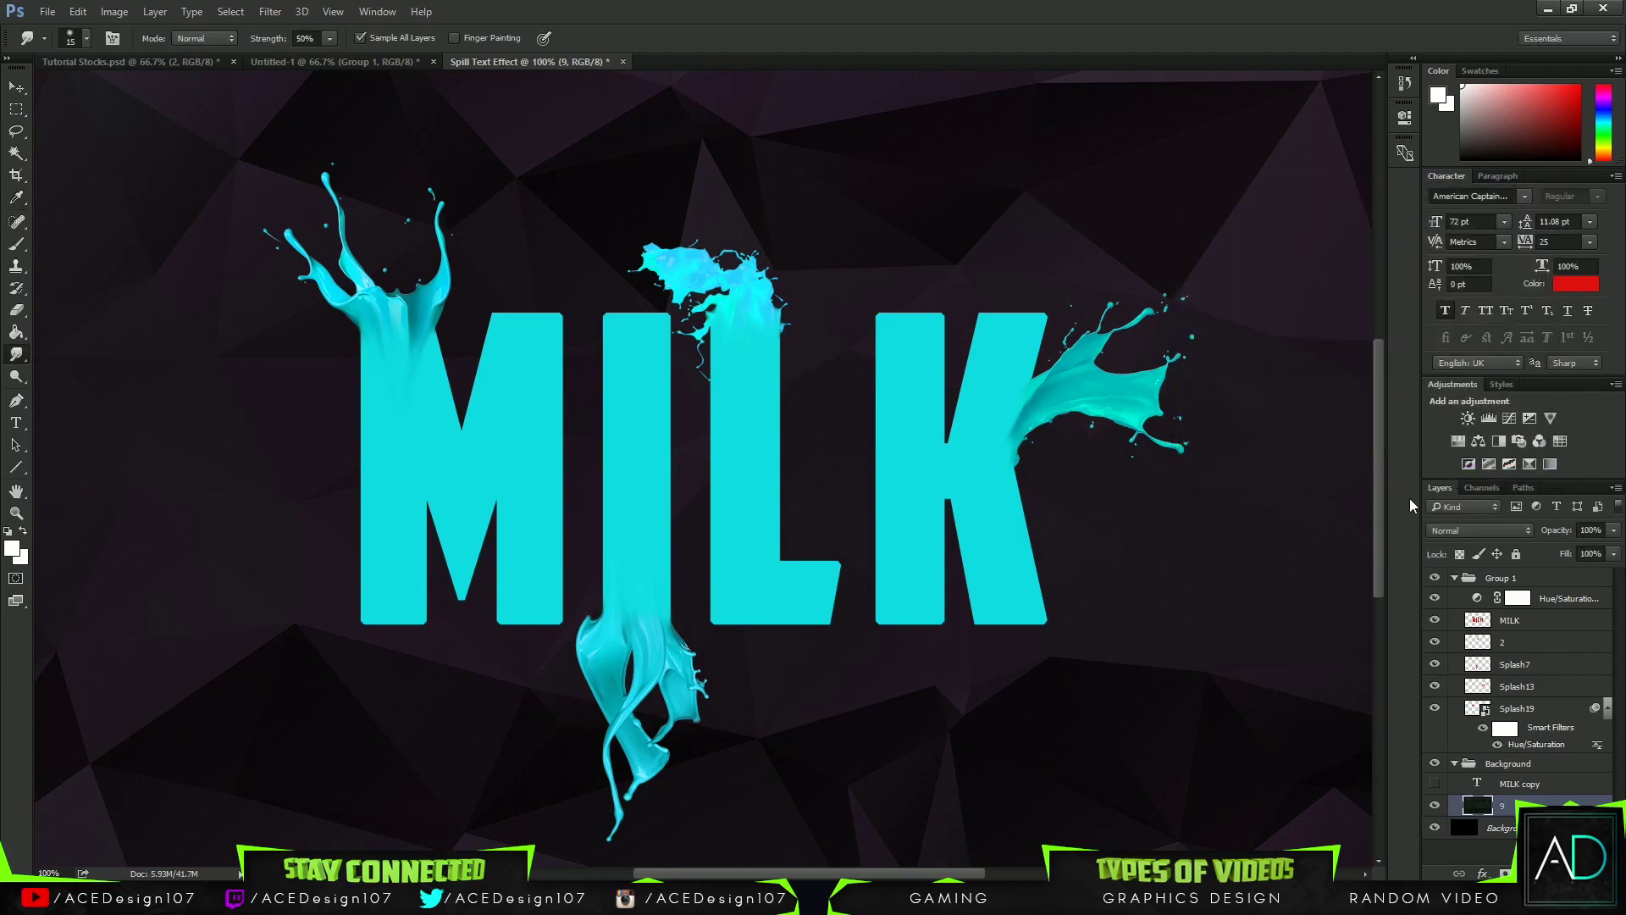
# Step: Collapse Group 1 and the Background group in the layer stack and check the cyan lettering against the purple background
pyautogui.click(1454, 579)
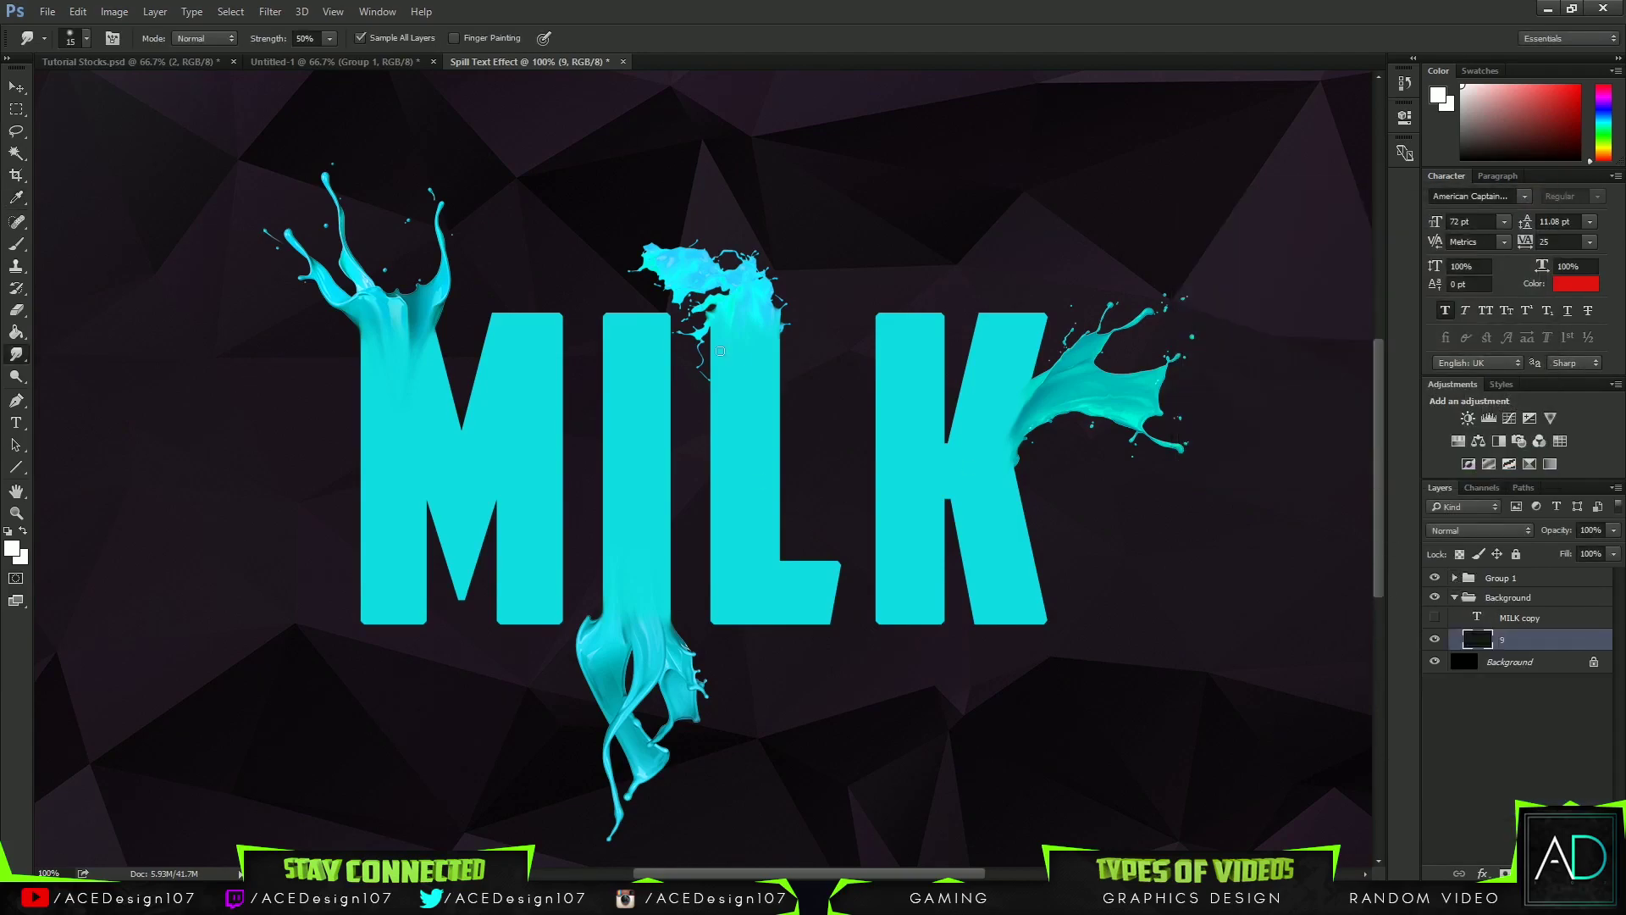
pyautogui.hotkey('ctrl', '-')
pyautogui.hotkey('ctrl', '-')
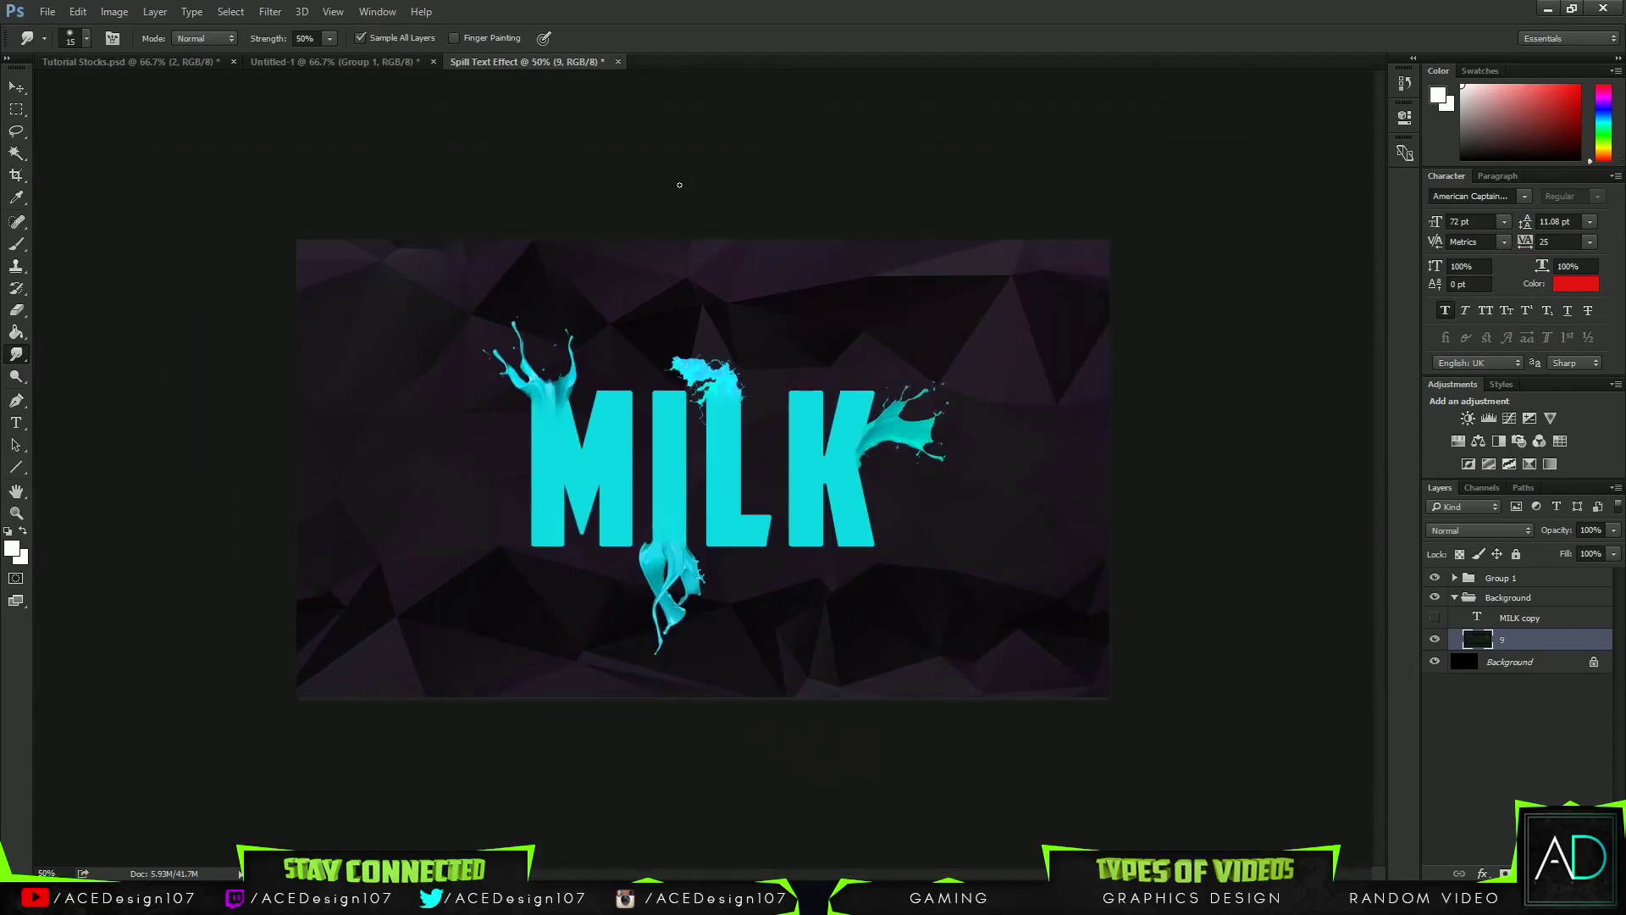
pyautogui.hotkey('ctrl', '+')
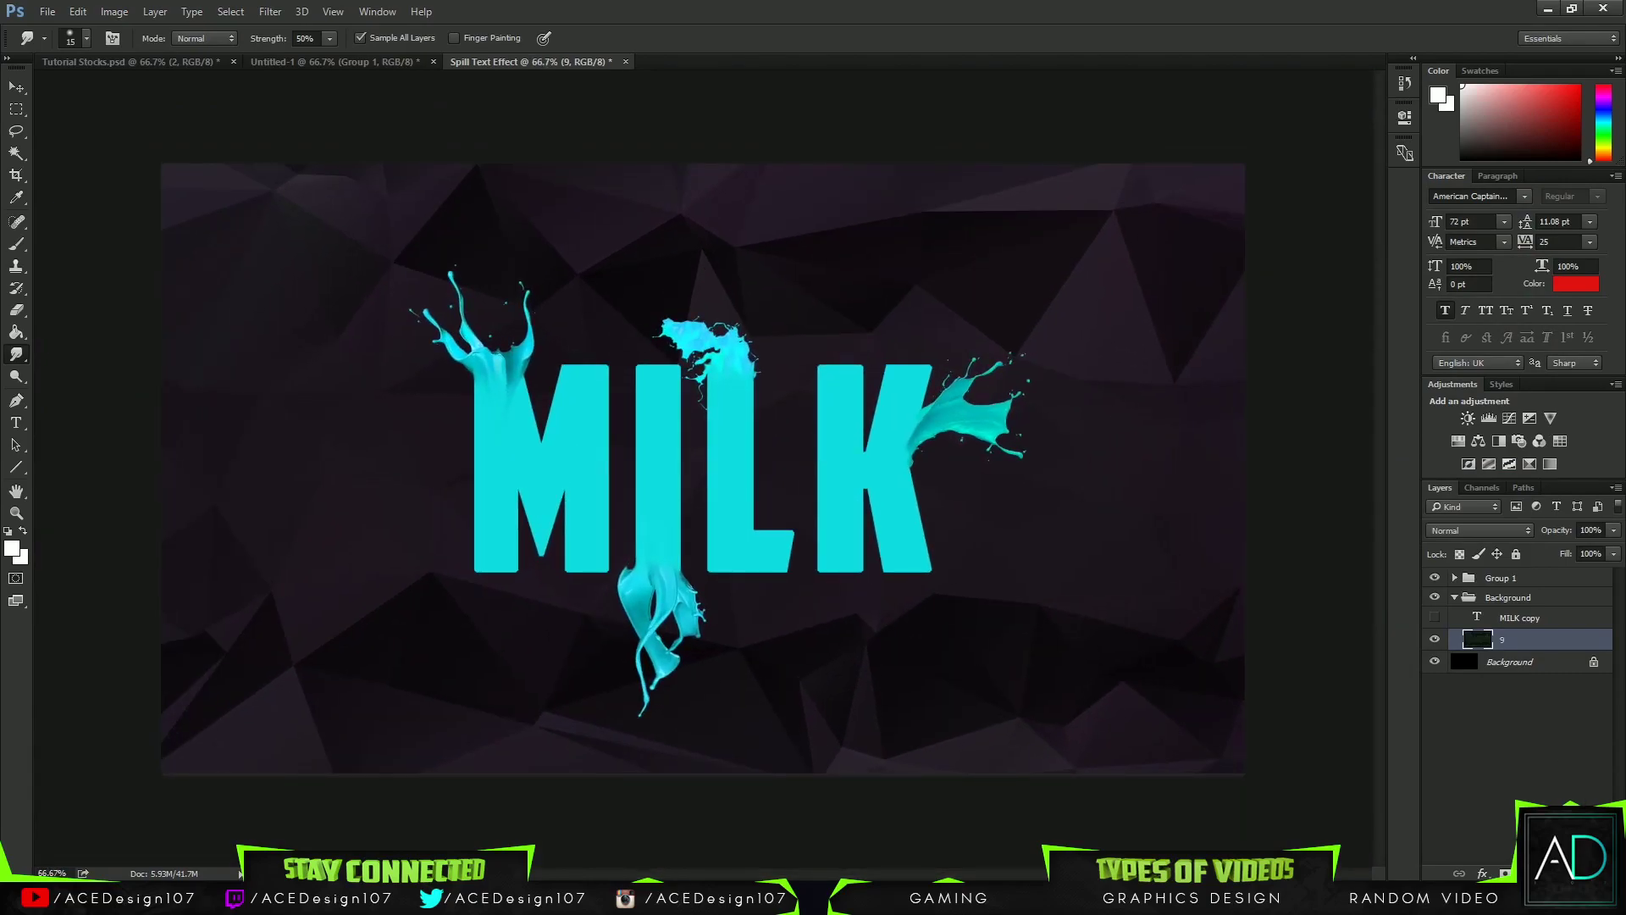
pyautogui.click(1530, 597)
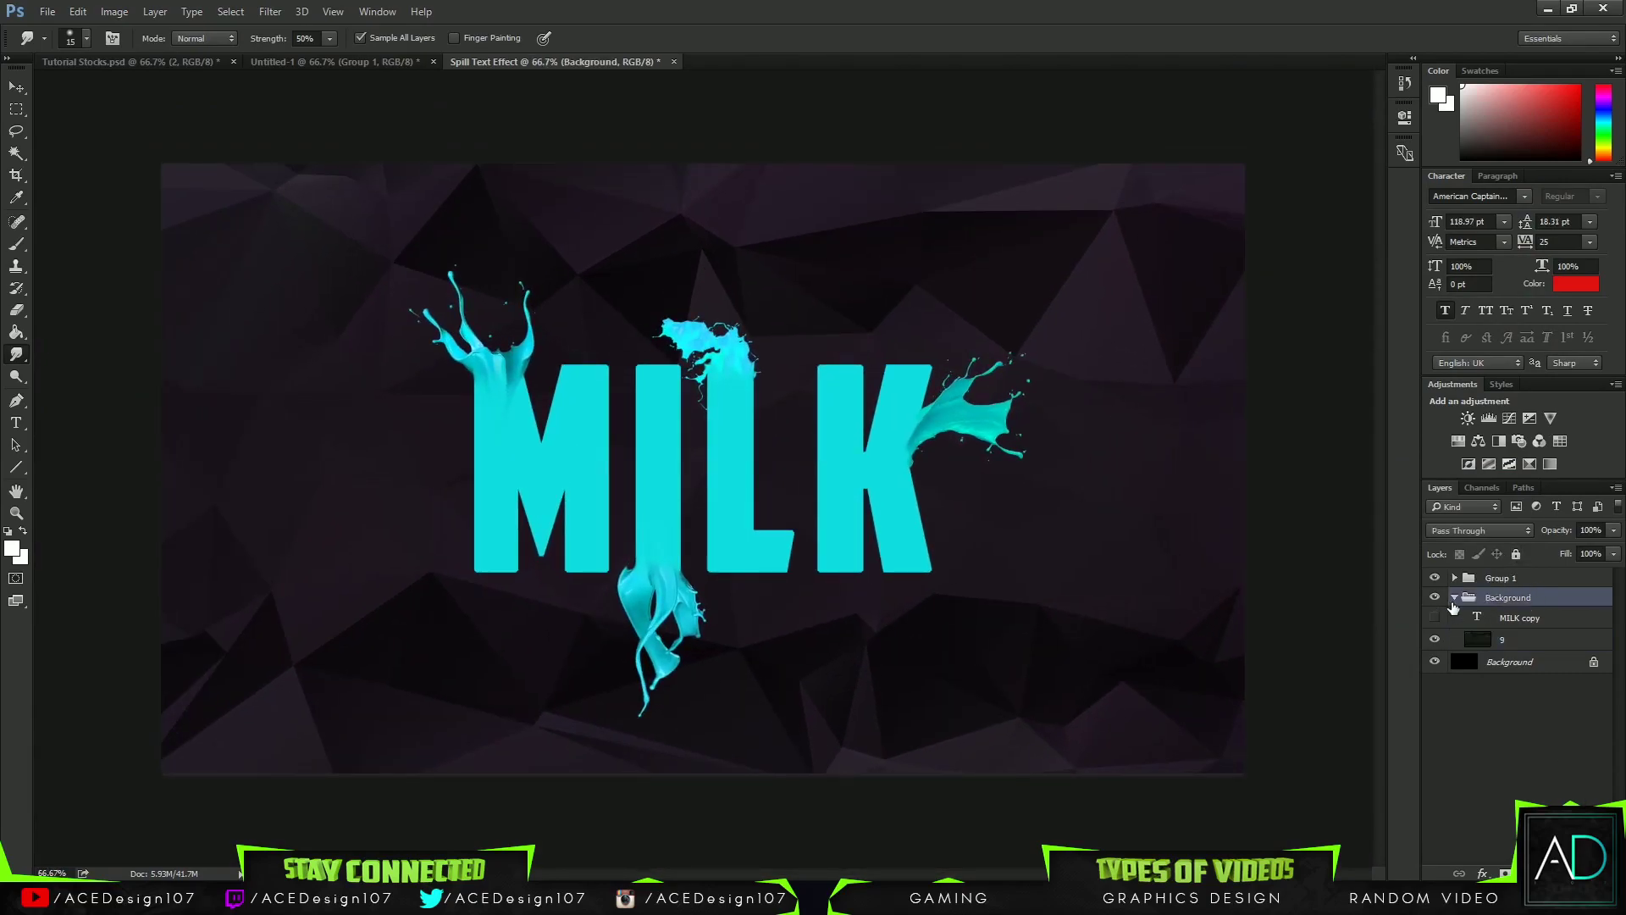
pyautogui.click(1453, 600)
# Step: Compare with the white version in Untitled-1 and start adding an adjustment layer above Group 1 in Spill Text Effect
pyautogui.click(354, 66)
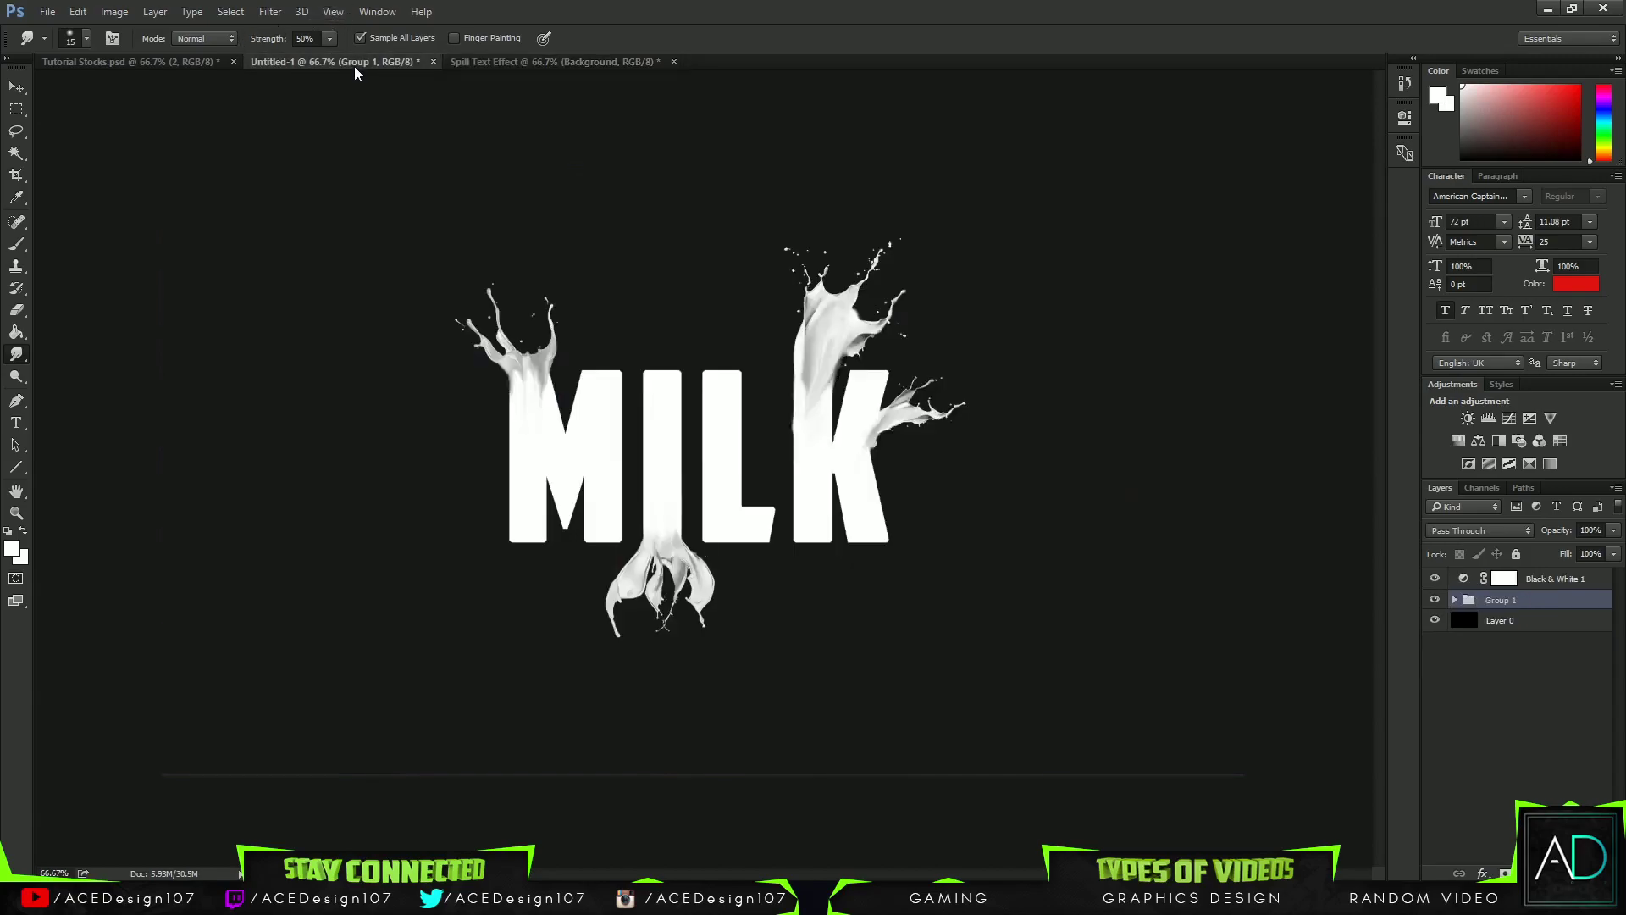
pyautogui.click(582, 61)
pyautogui.click(1506, 873)
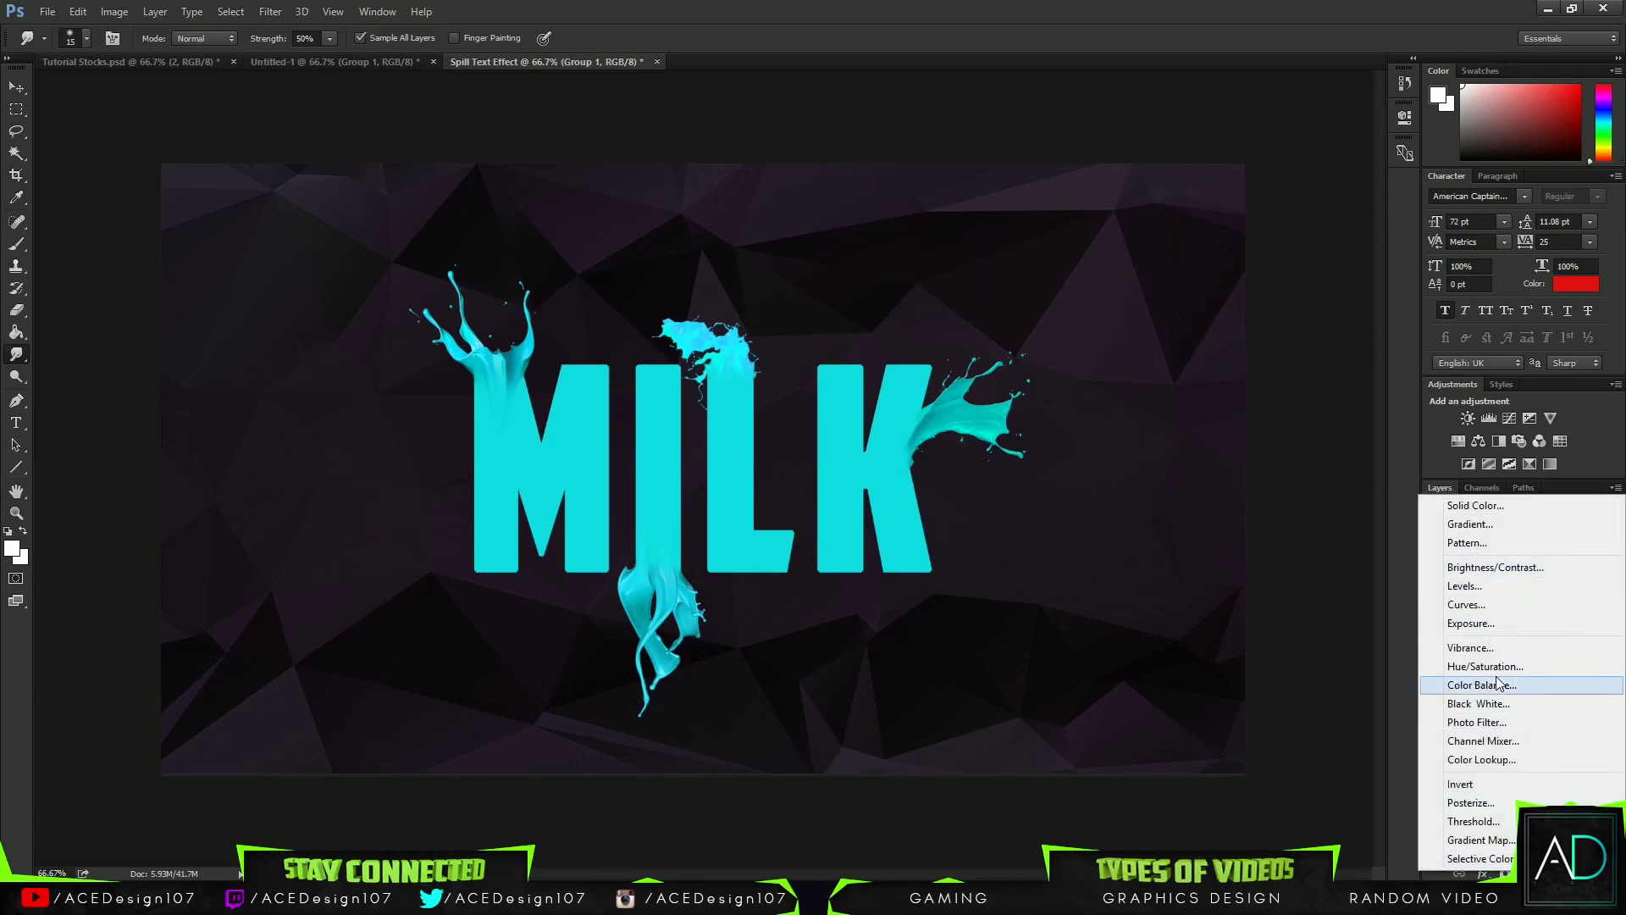